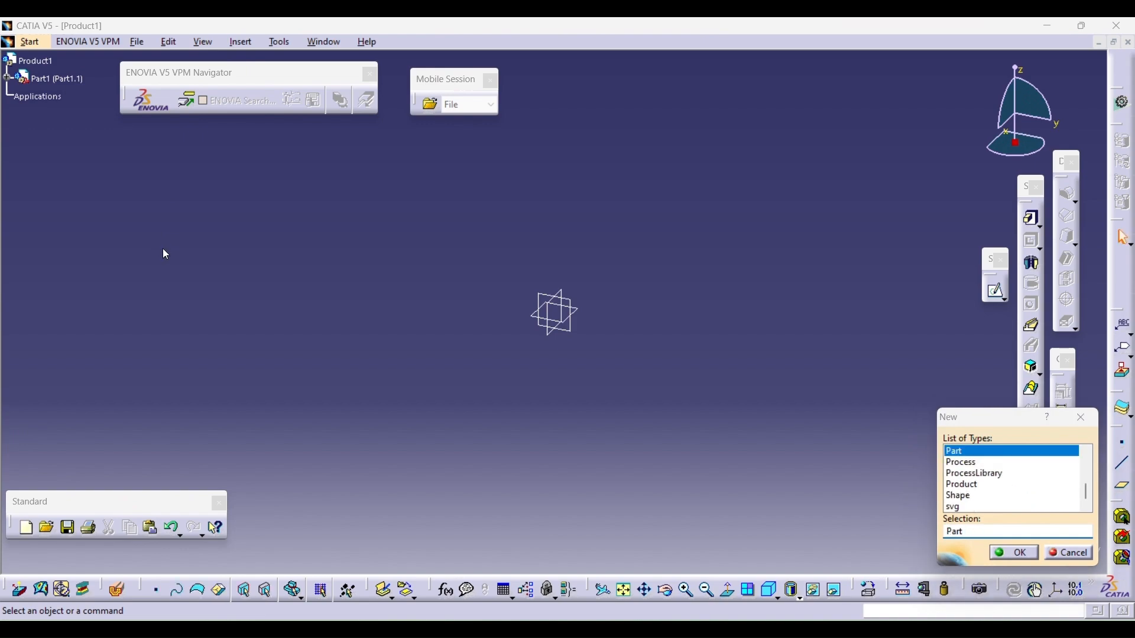
- Create a new hybrid-design part named Part2 and open a sketch on its yz plane
key("Return")
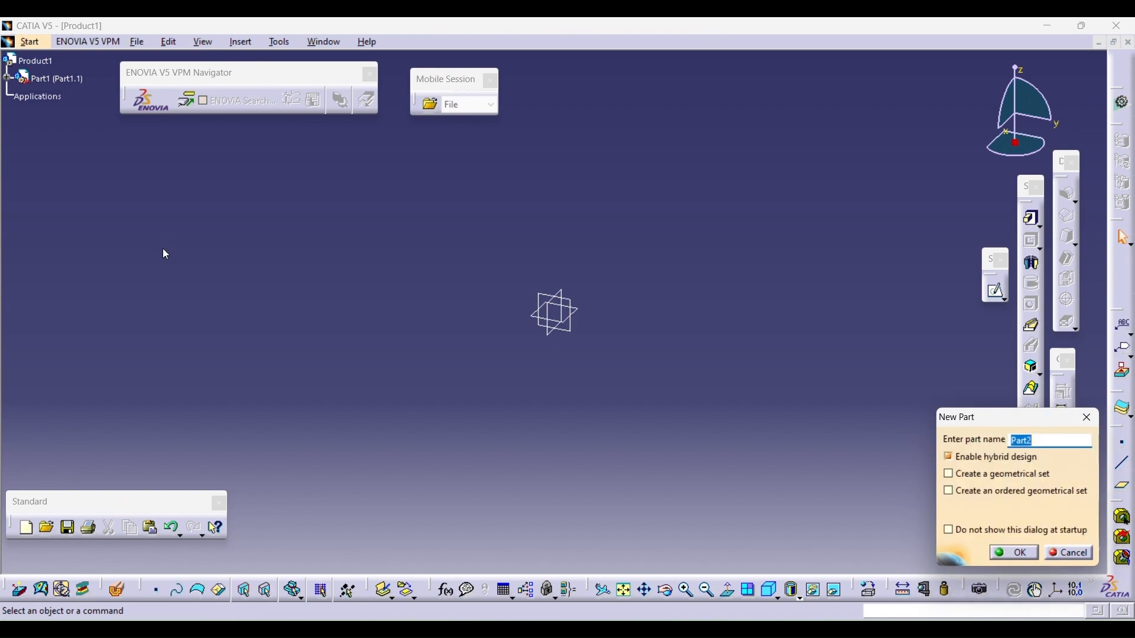
key("Return")
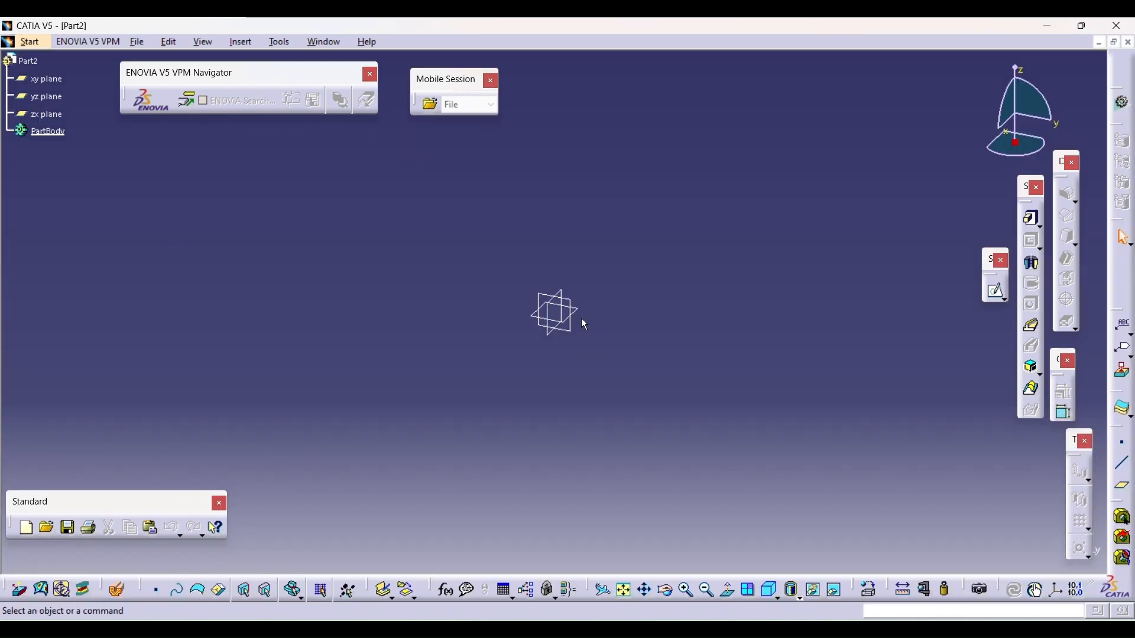
left_click(578, 306)
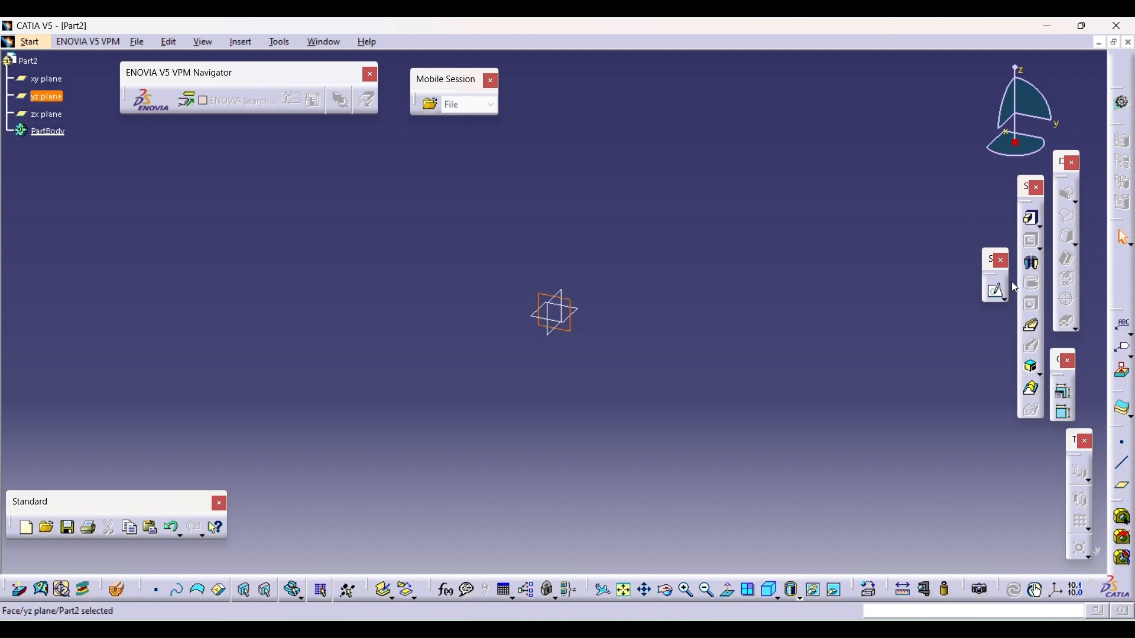
left_click(384, 590)
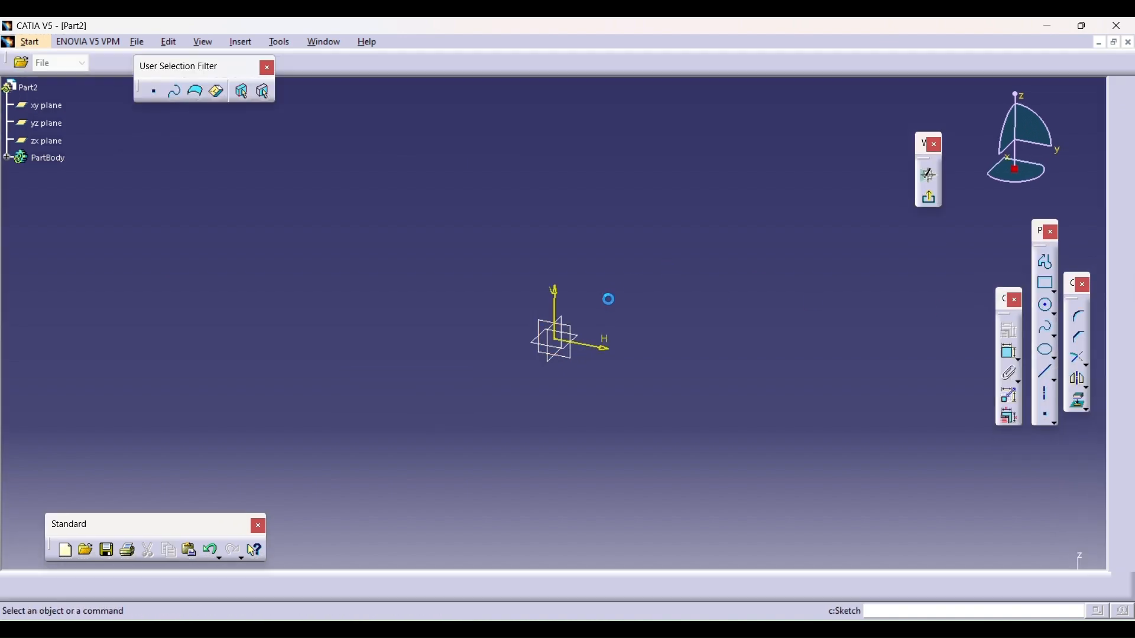
- Draw a centered rectangle about 247 mm wide and 126 mm high around the sketch origin
left_click(1056, 293)
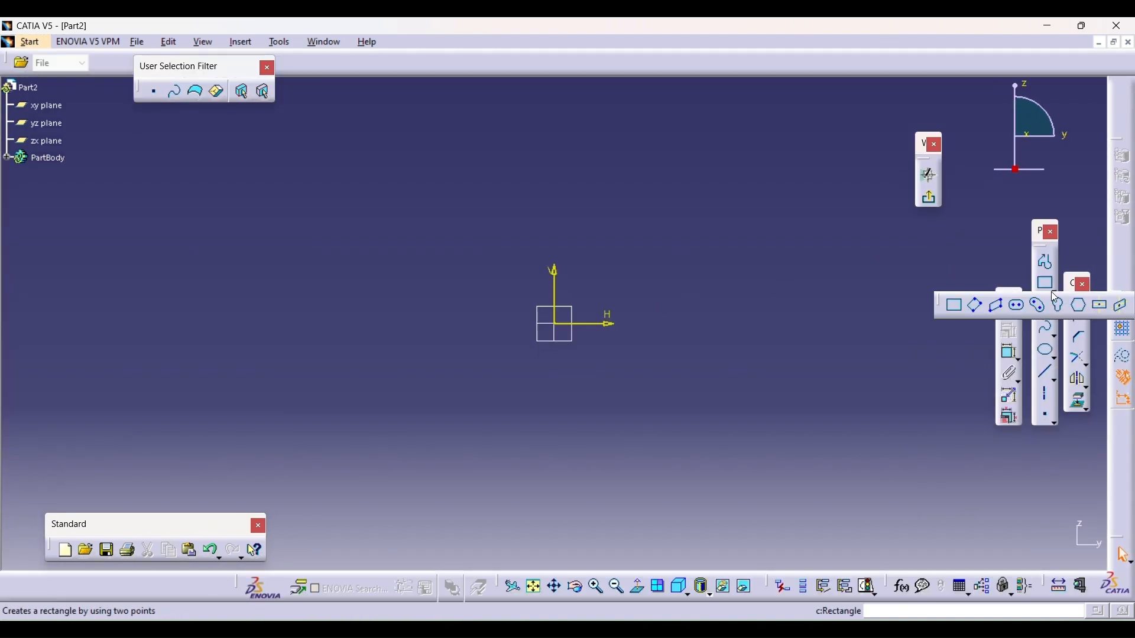
left_click(1099, 305)
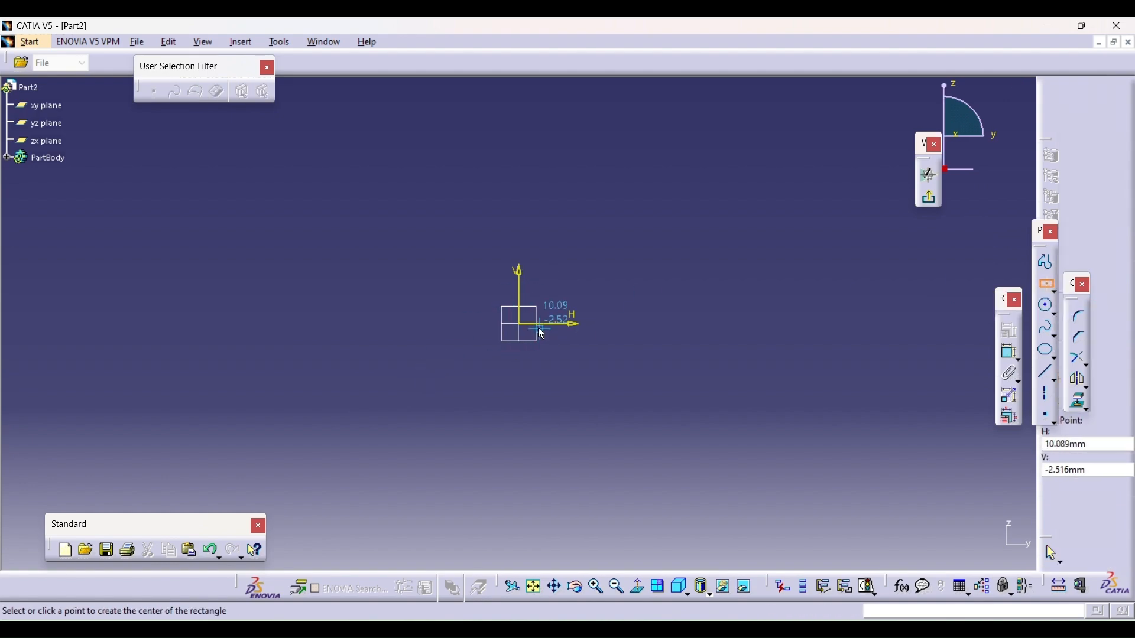
left_click(520, 325)
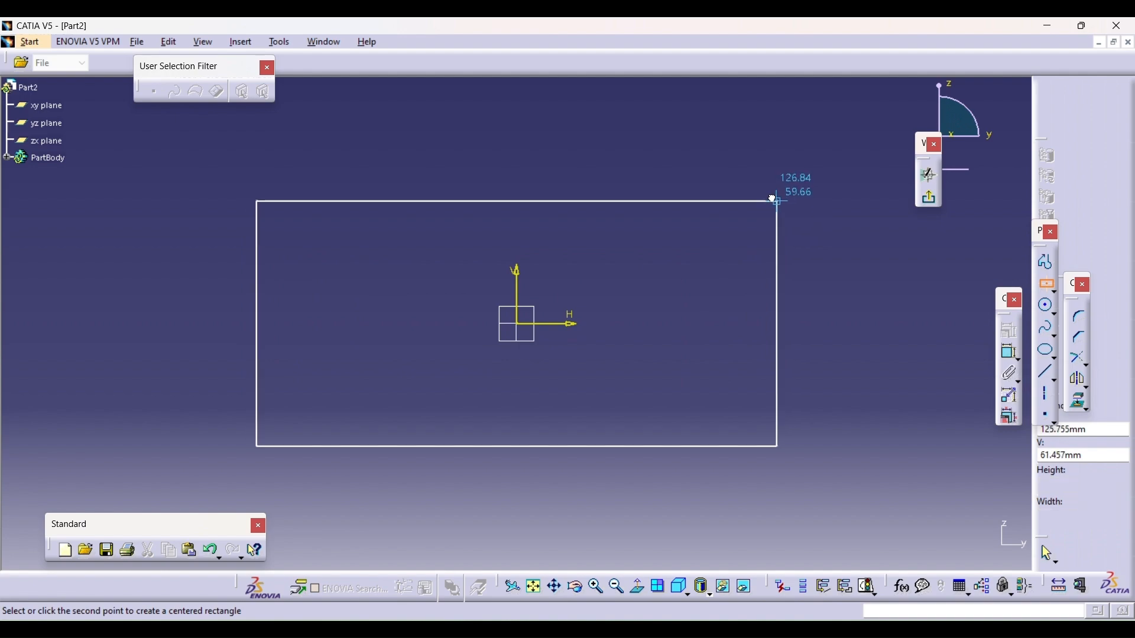
left_click(771, 194)
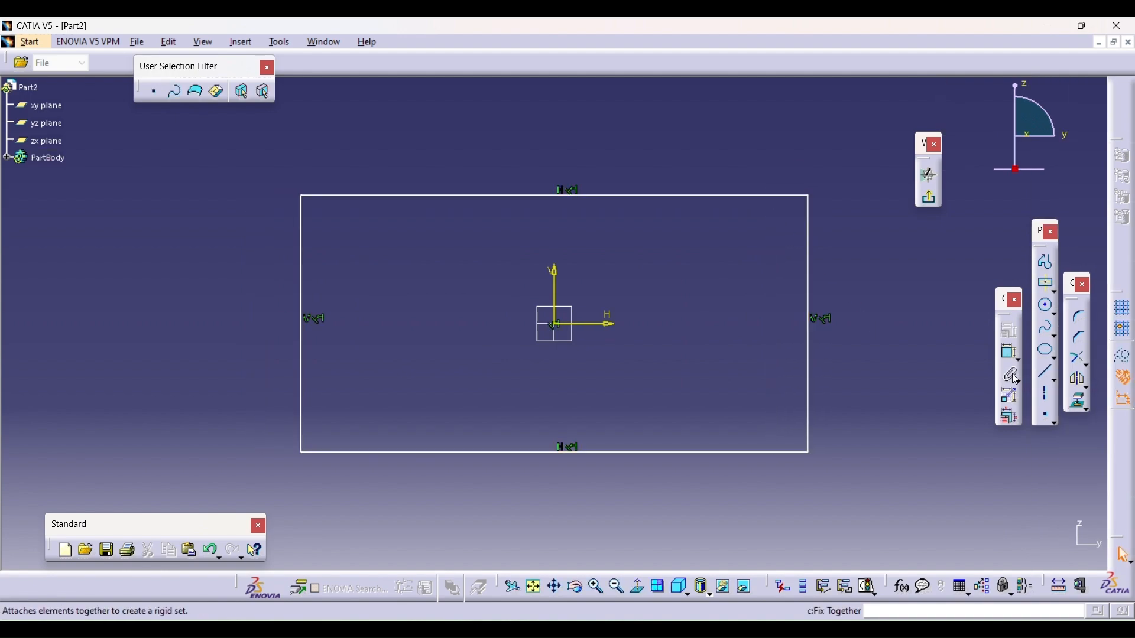
- Dimension the rectangle's height and set it to 100 mm
left_click(809, 243)
left_click(878, 266)
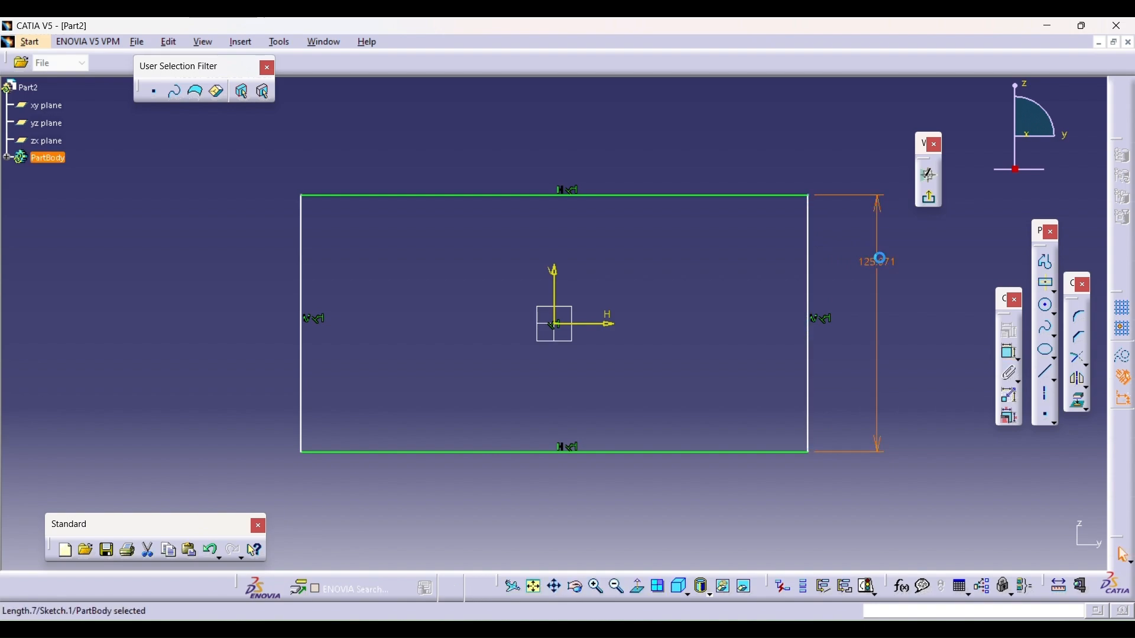
double_click(881, 264)
type("100mm")
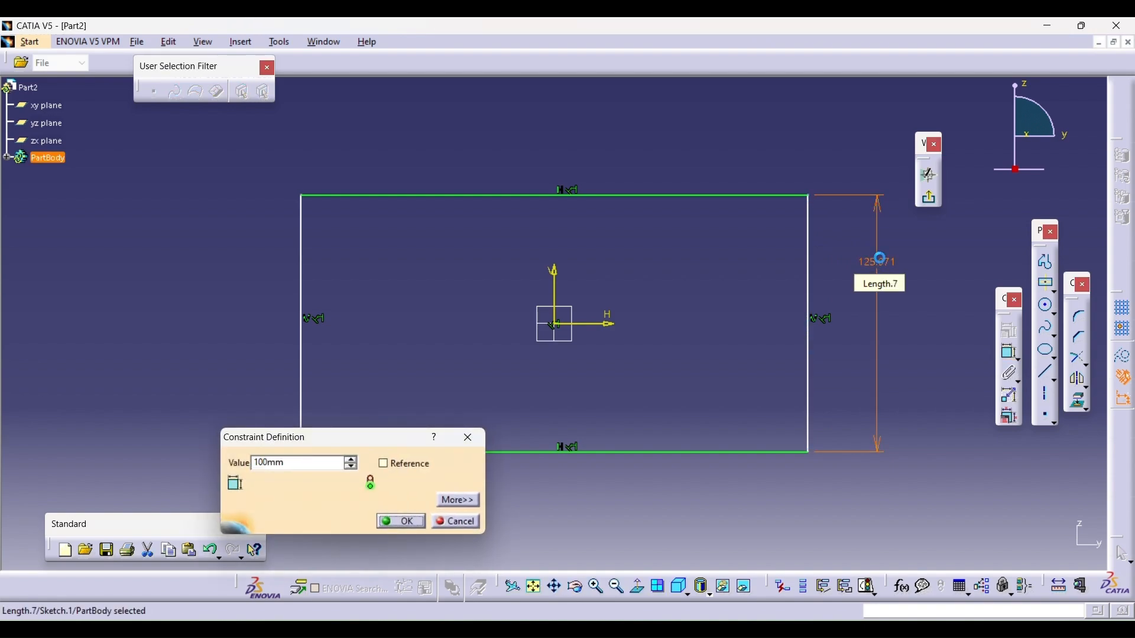
key("Return")
- Dimension the rectangle's width along its upper edge and set it to 250 mm
left_click(1011, 355)
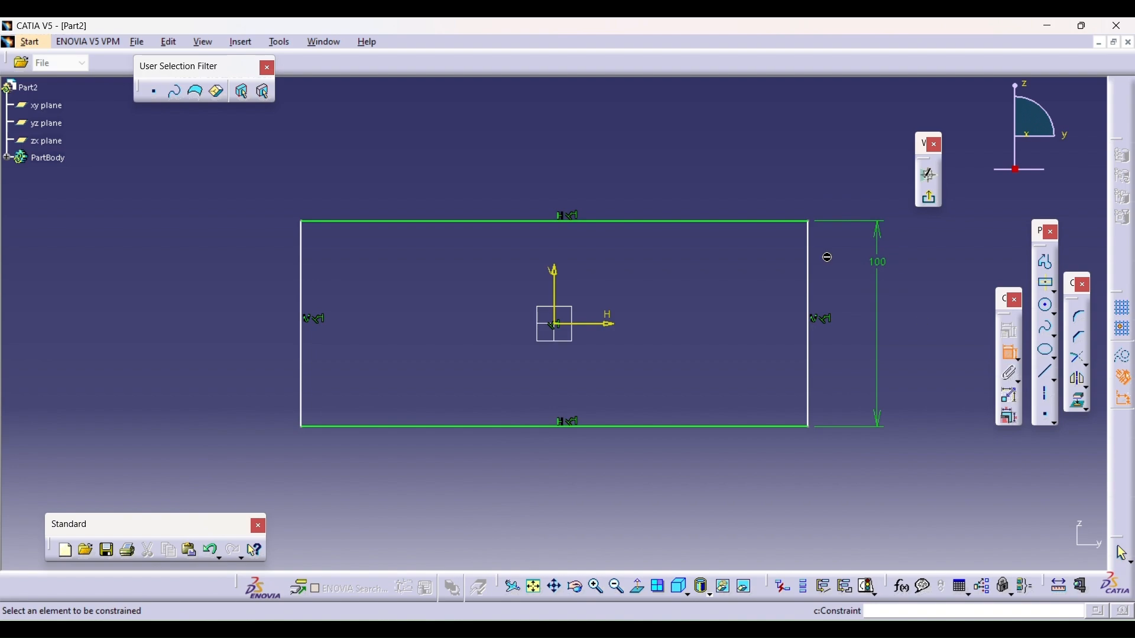
left_click(759, 222)
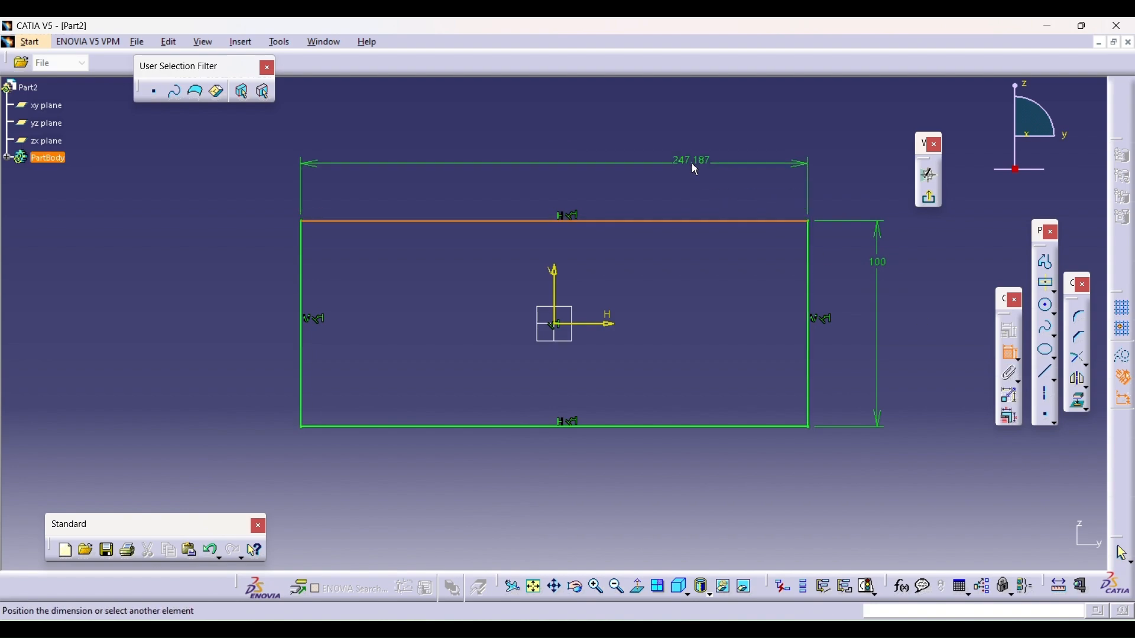
left_click(696, 163)
double_click(697, 165)
type("250")
key("Return")
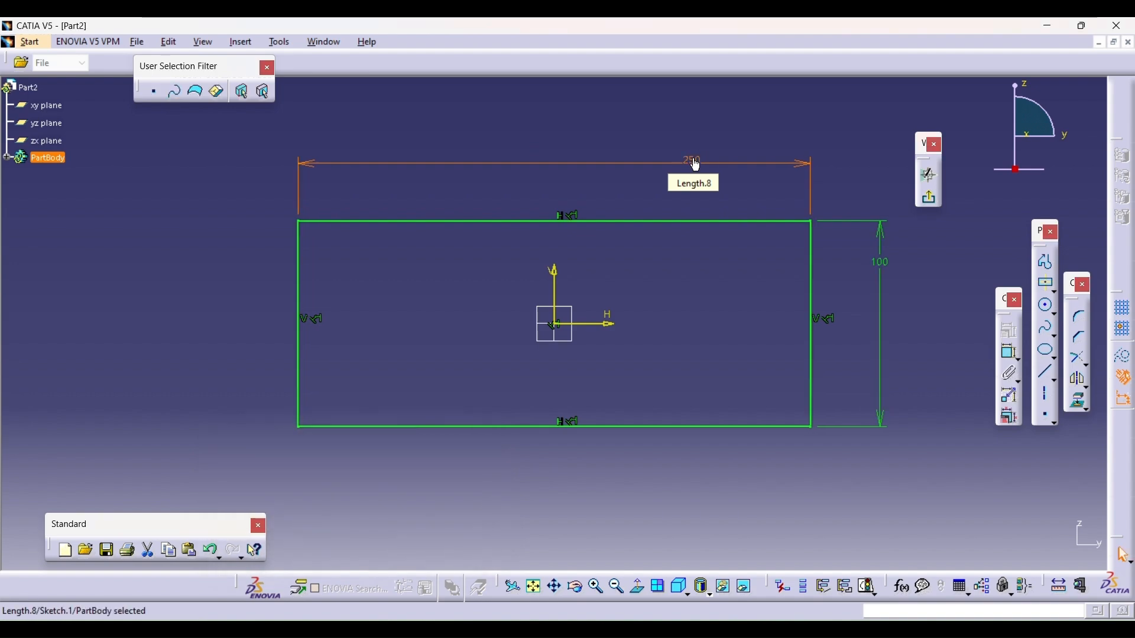
- Finish the sketch and extrude the rectangle as a pad with a length of 20 mm
left_click(929, 198)
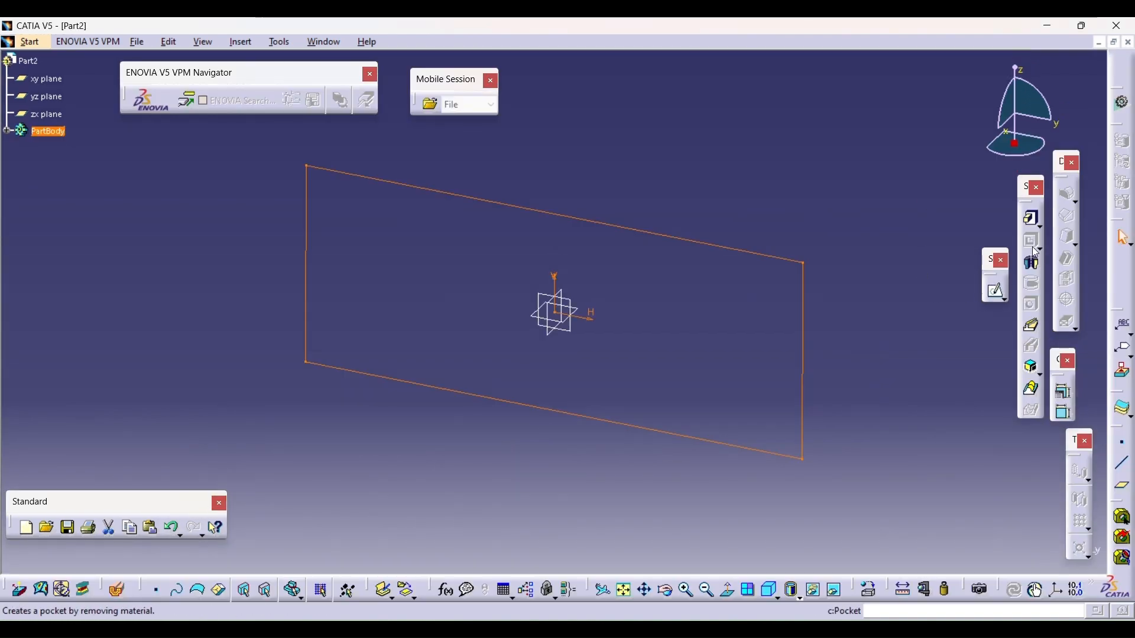
left_click(1033, 220)
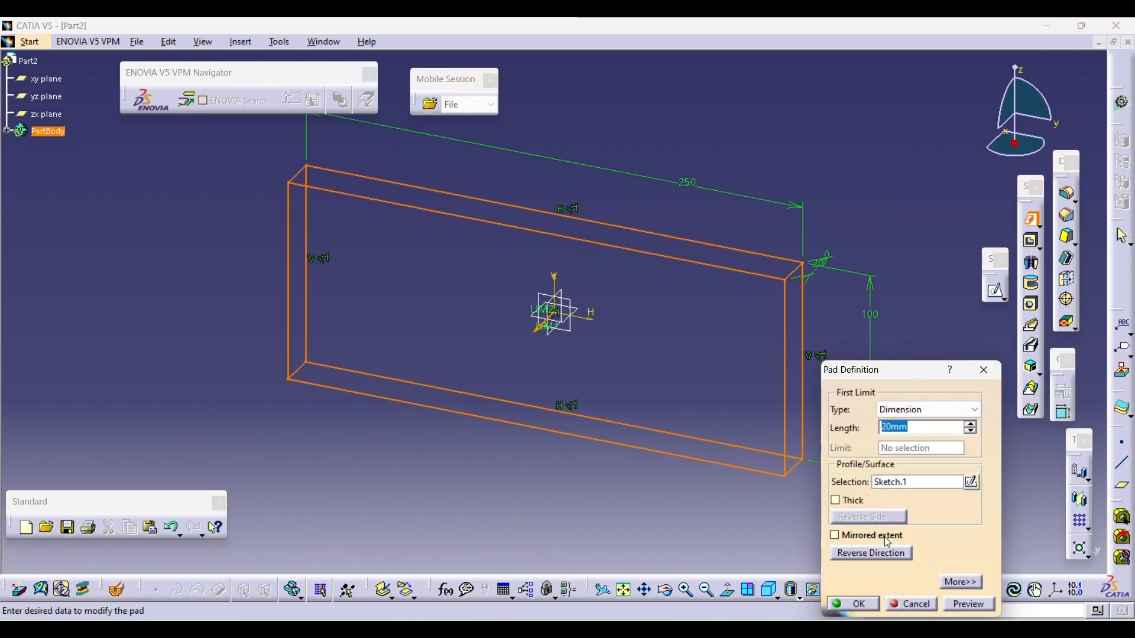
left_click(857, 604)
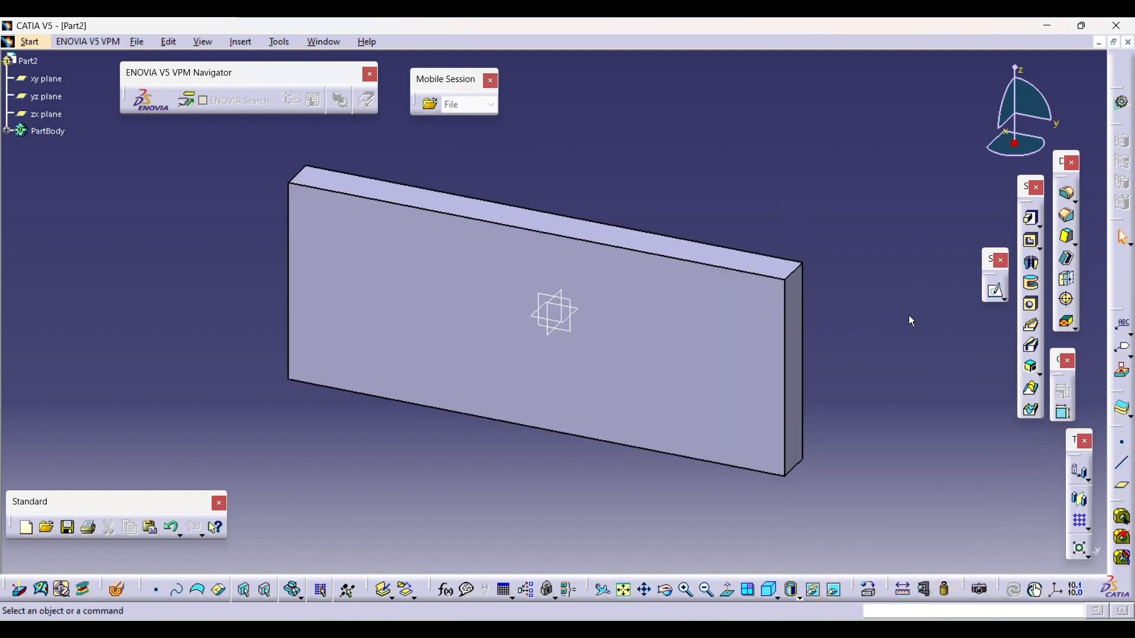
- Start a hole on the plate's large front face and constrain its center point coincident with the xy plane in the positioning sketch
left_click(1032, 305)
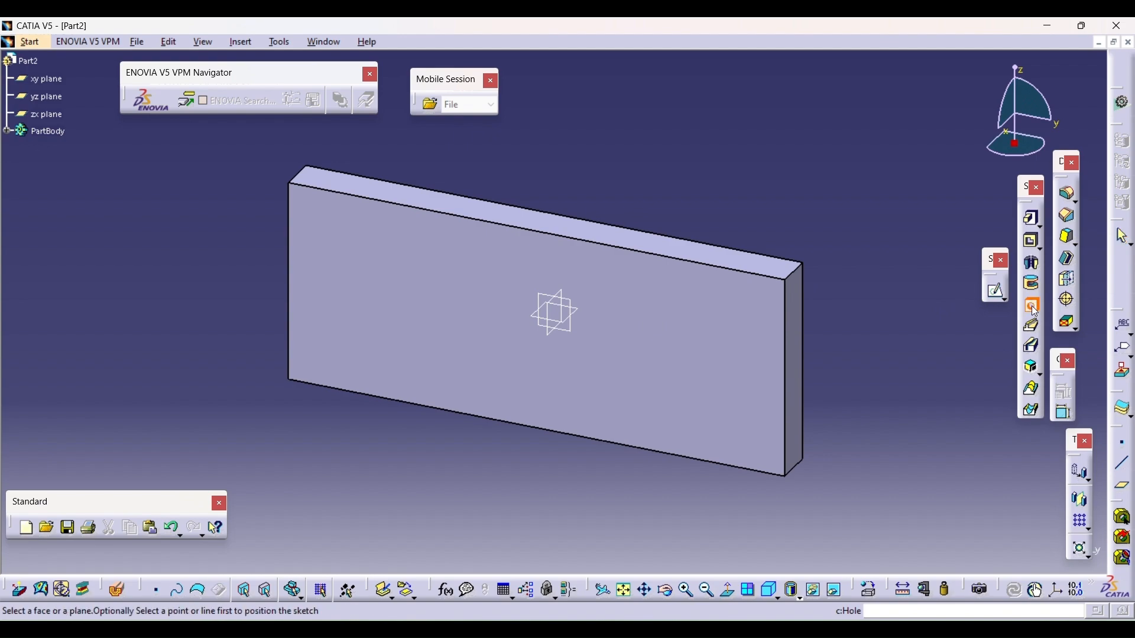
left_click(668, 347)
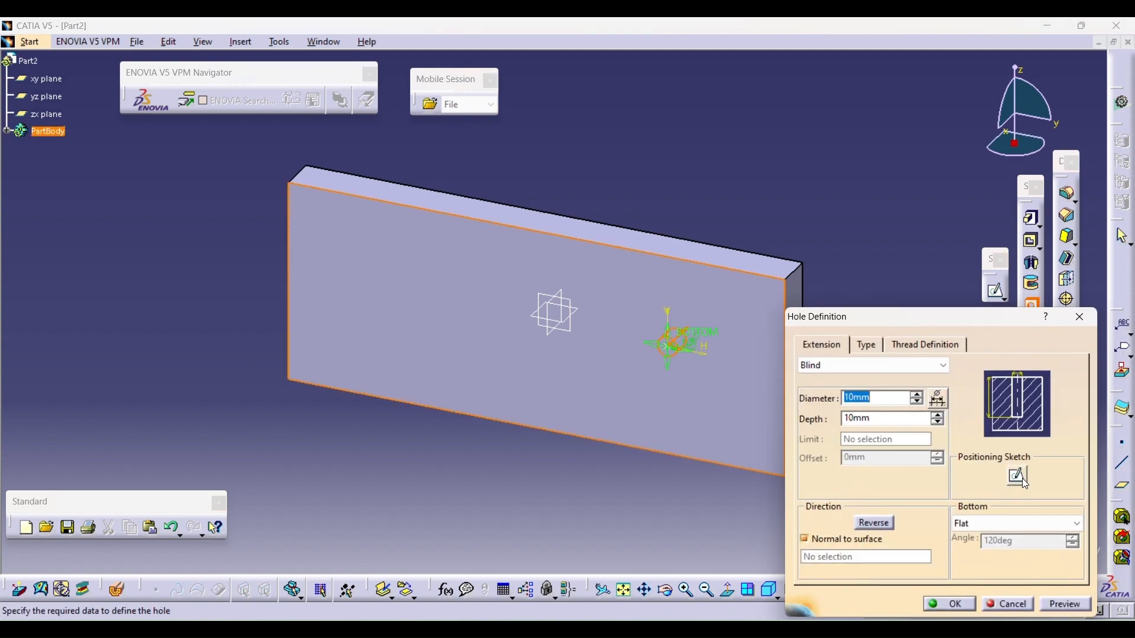
left_click(1024, 480)
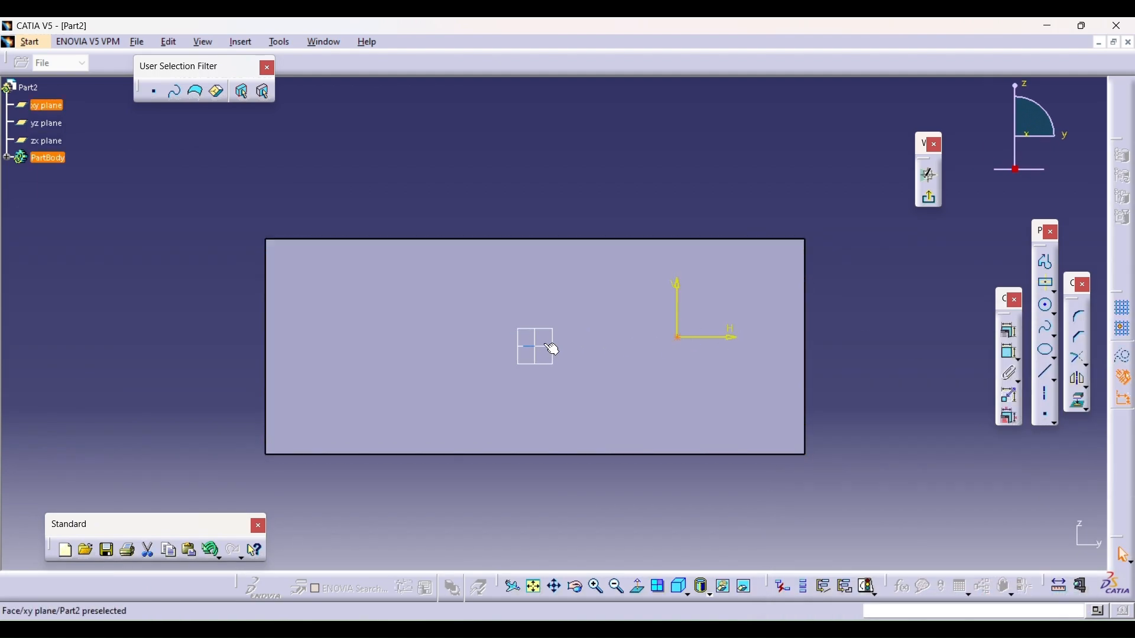
left_click(1010, 335)
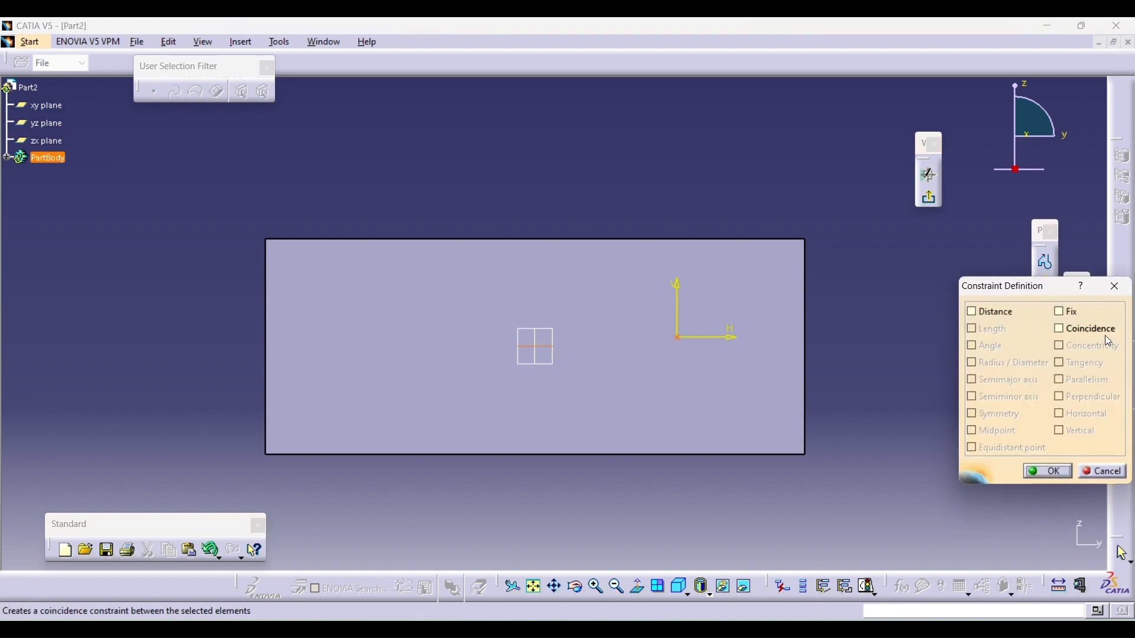
left_click(1104, 336)
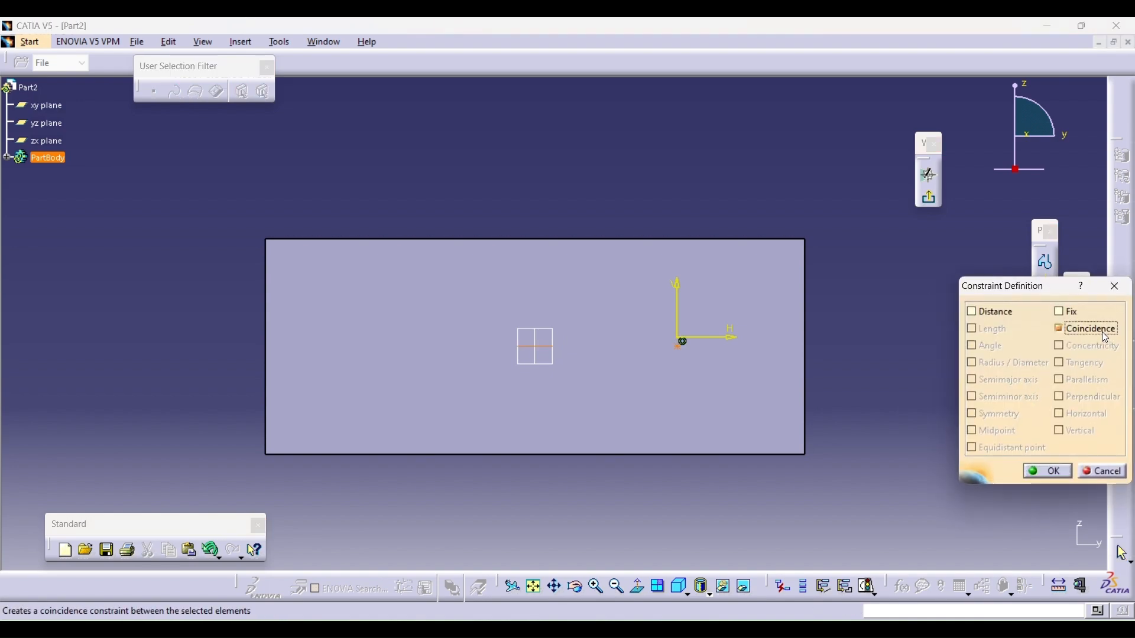
left_click(1054, 472)
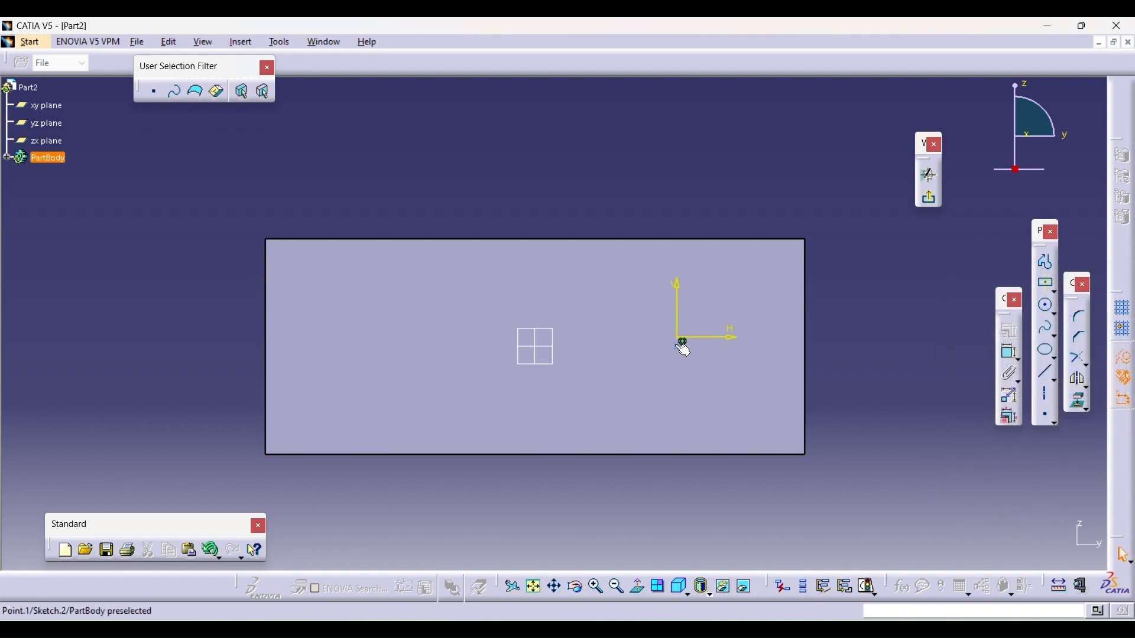
- Constrain the hole's center point 70 mm from the zx plane and finish the positioning sketch
left_click(677, 348)
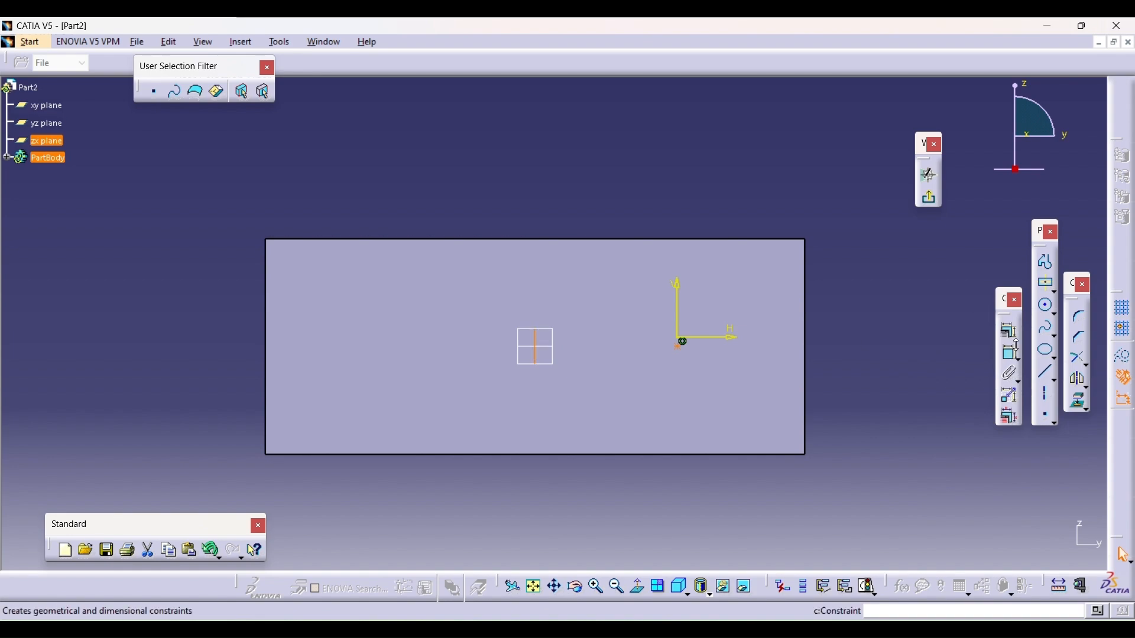
left_click(1012, 356)
left_click(616, 189)
double_click(619, 184)
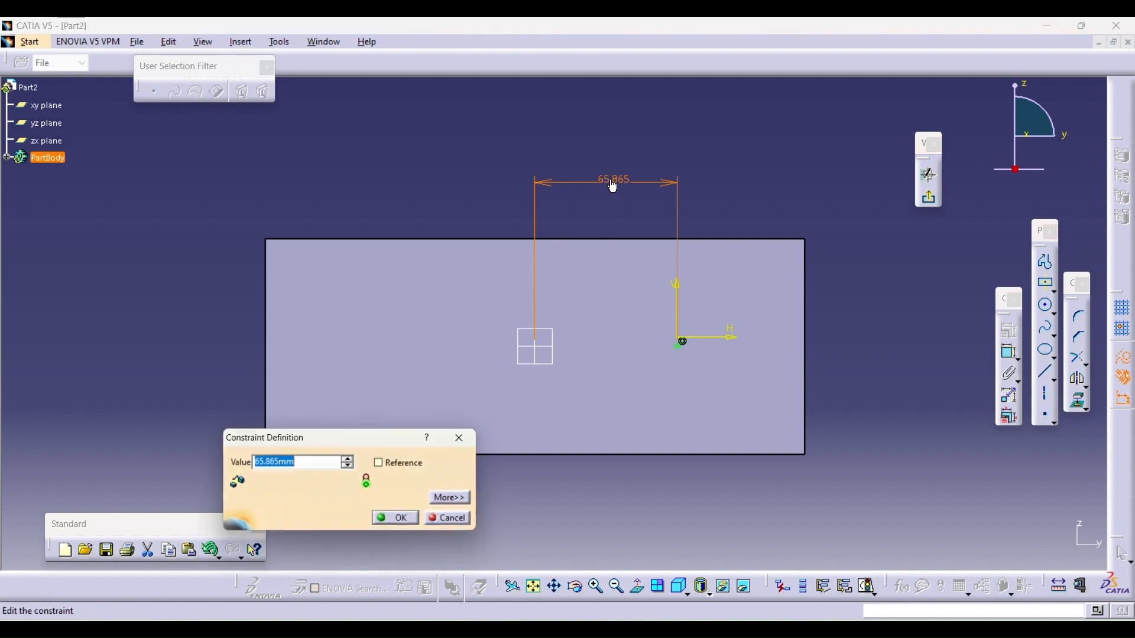
key("Return")
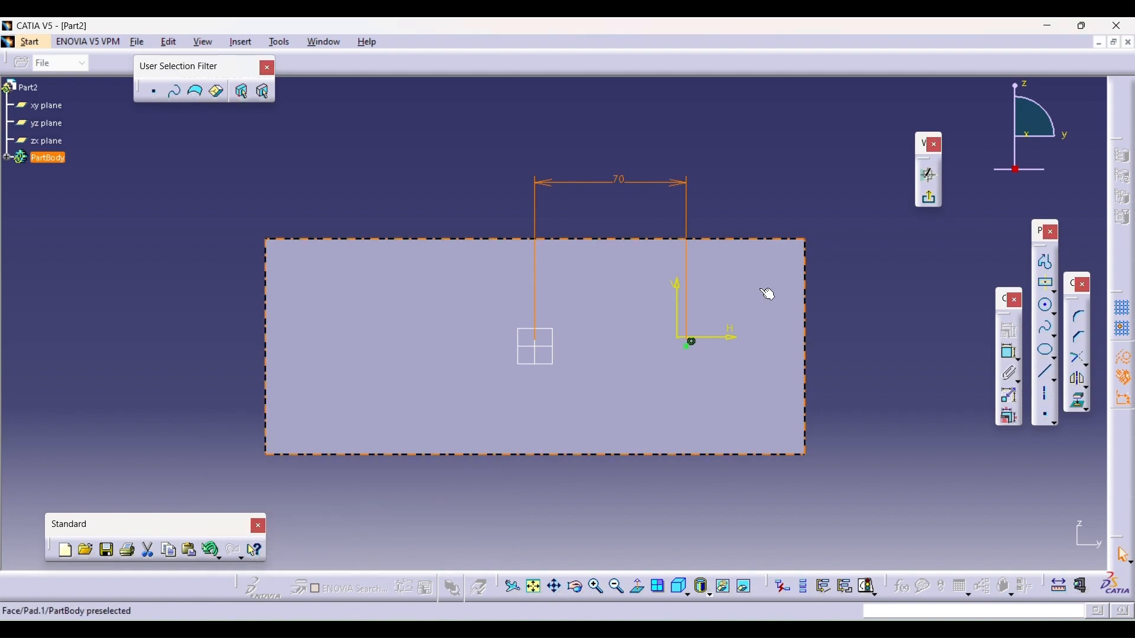
left_click(929, 198)
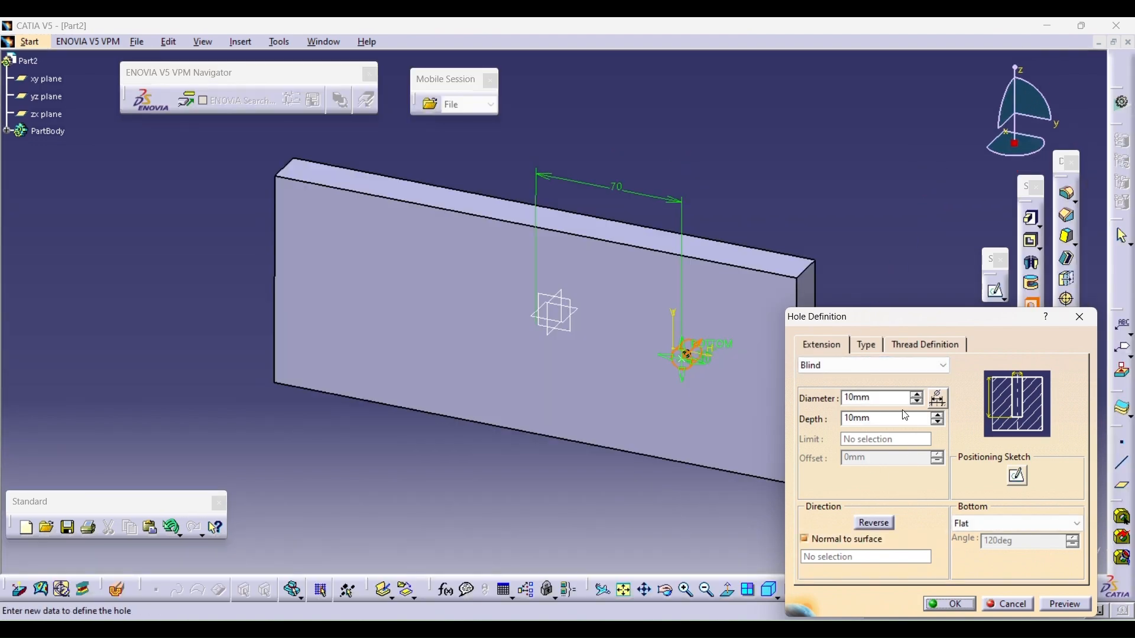
- Set the hole's diameter to 20 mm and create the hole
double_click(884, 399)
type("20")
key("Return")
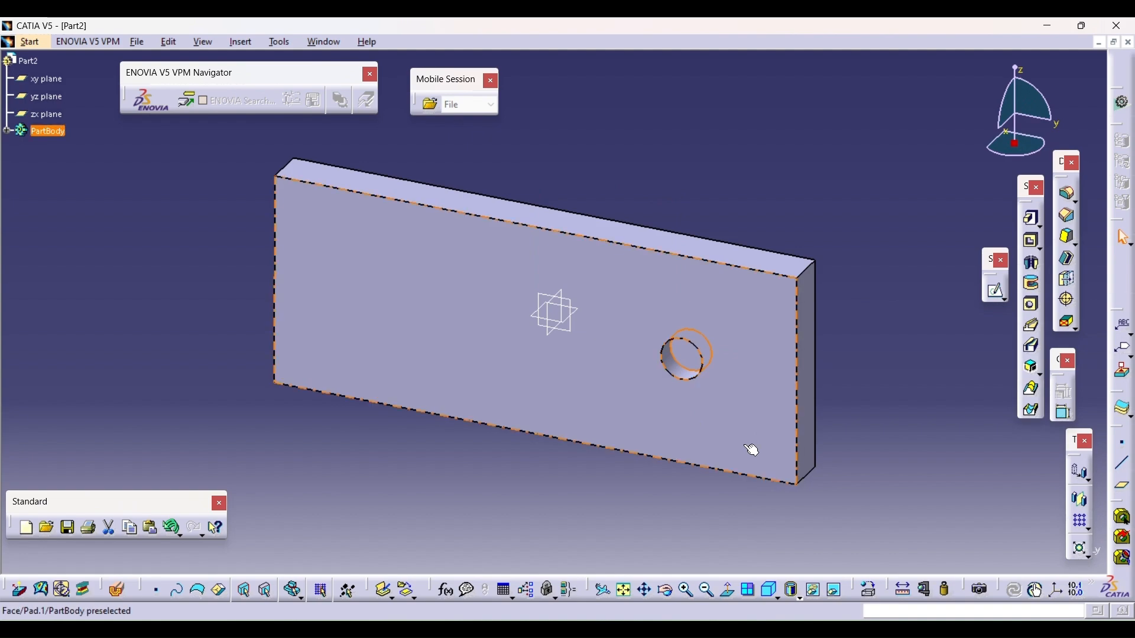
- Change the existing hole's extension type to Up To Last so that it cuts through the plate
double_click(674, 355)
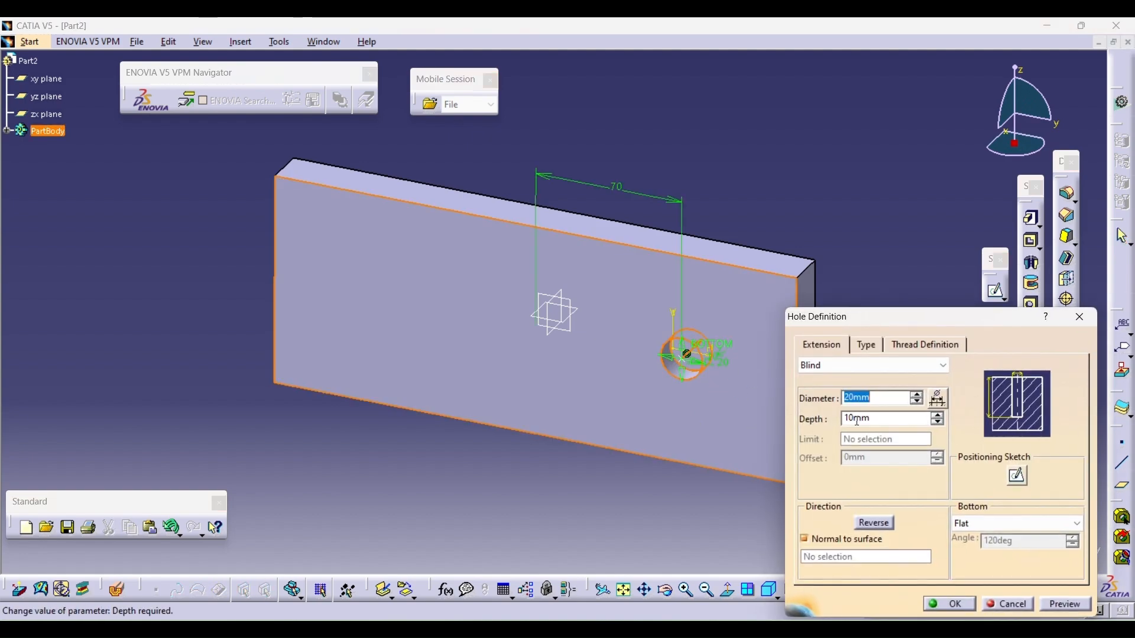
left_click(877, 365)
left_click(873, 395)
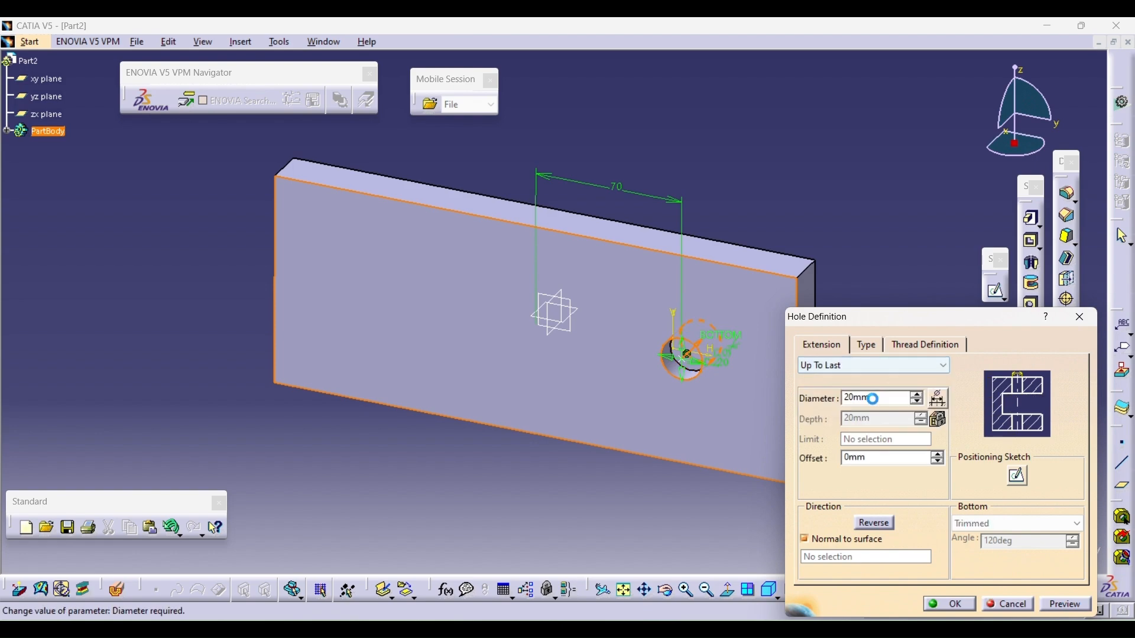
left_click(945, 604)
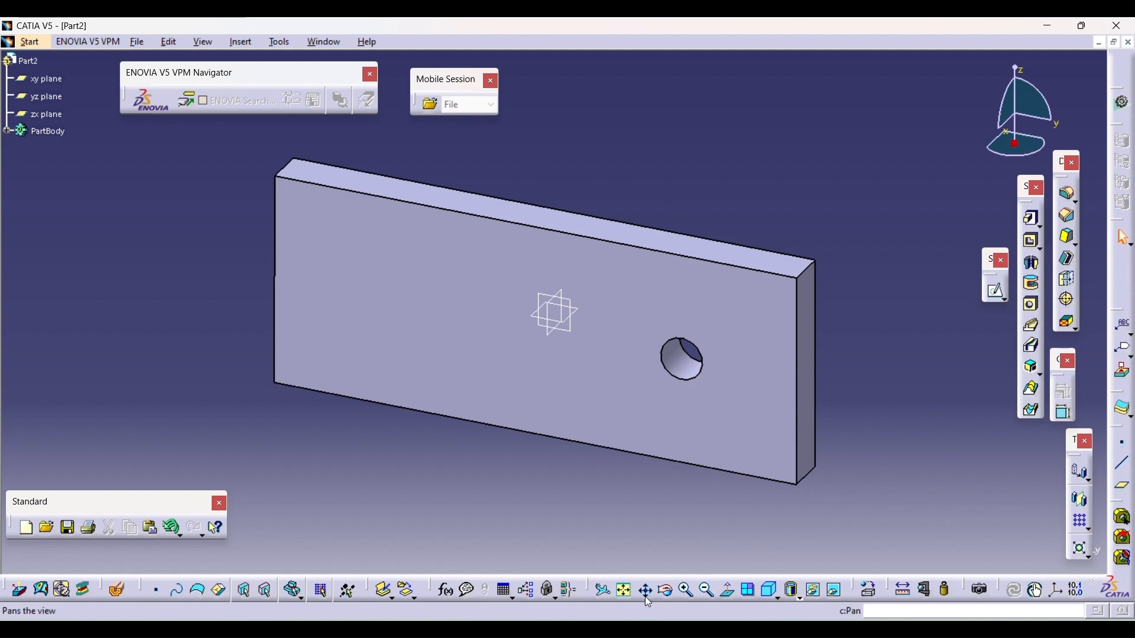
- Open a sketch on the plate's large front face and draw a circle of about 17 mm radius on the horizontal axis, left of the origin
left_click(664, 592)
left_click_drag(603, 537, 540, 434)
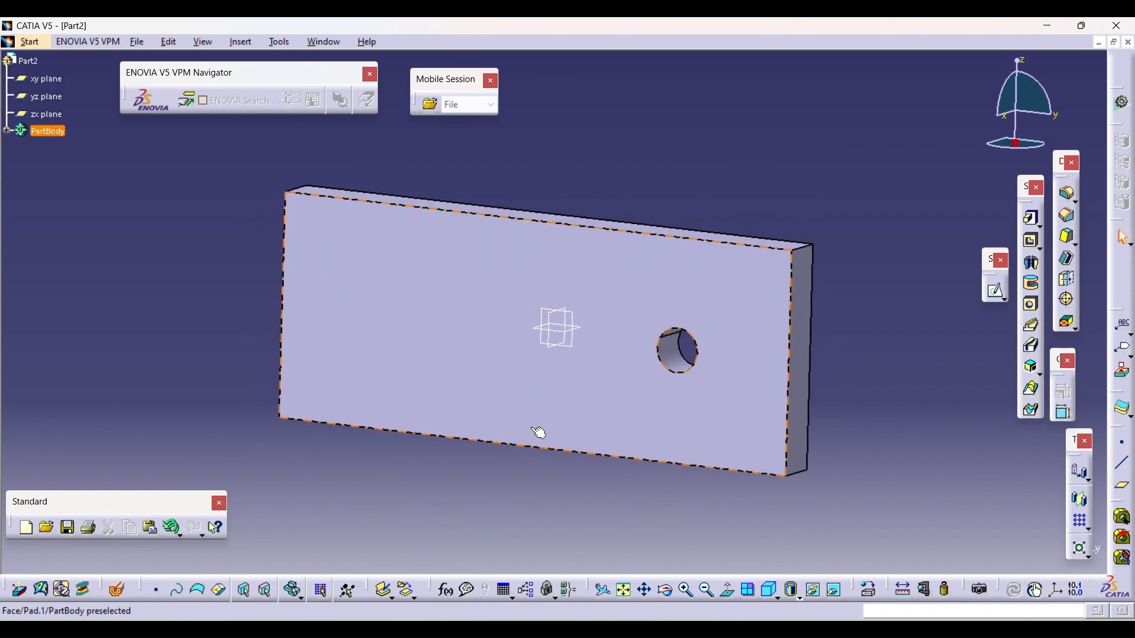
left_click(392, 298)
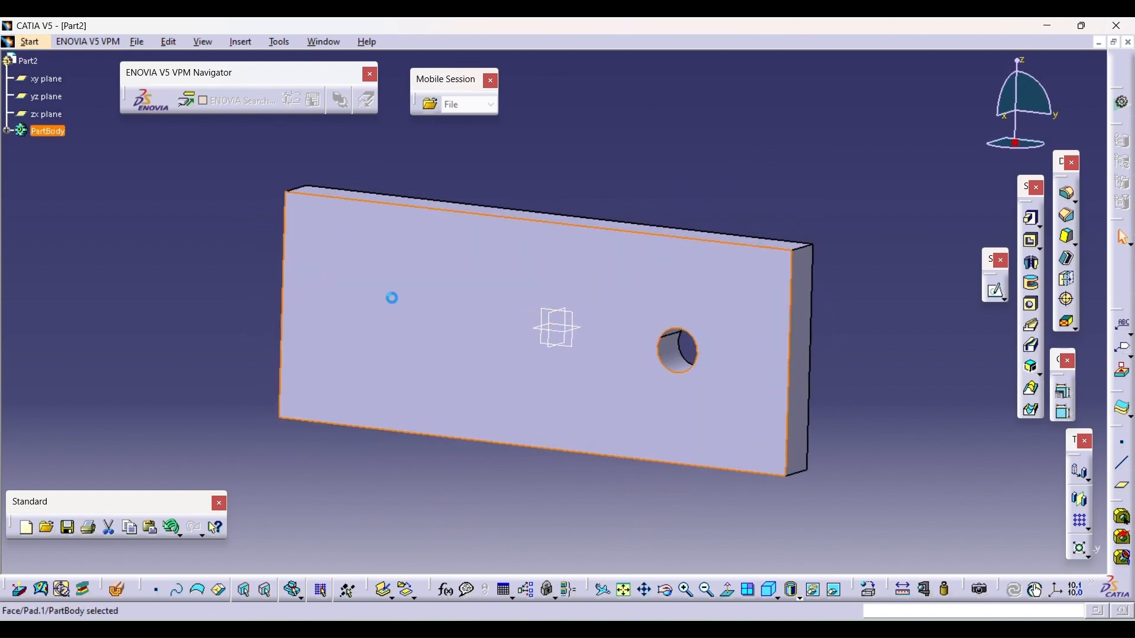
left_click(996, 292)
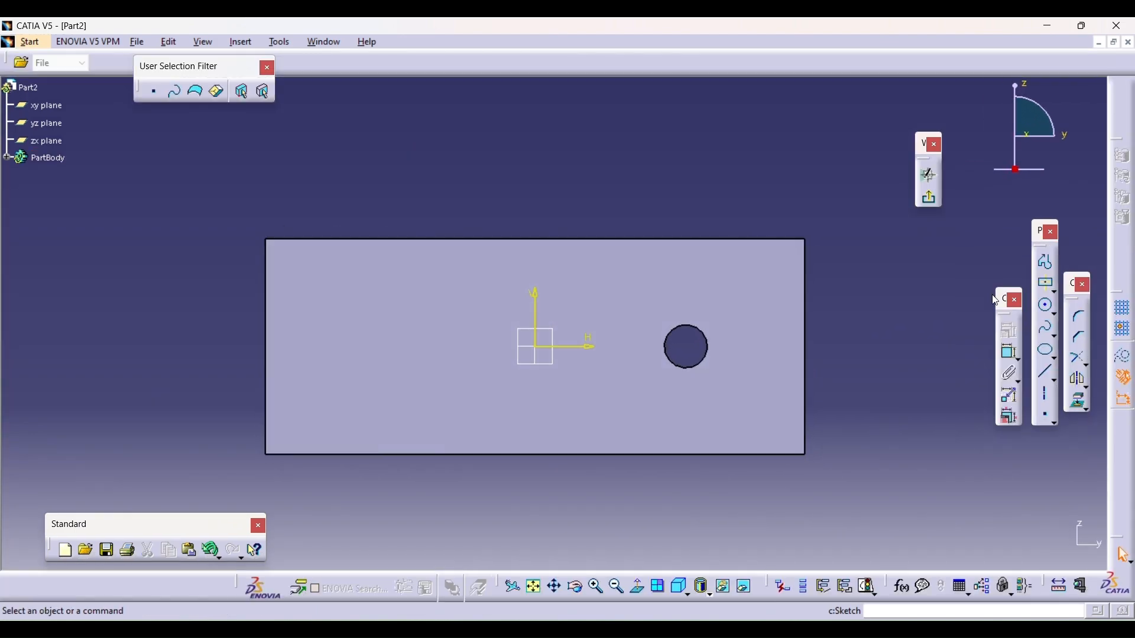
left_click(1043, 266)
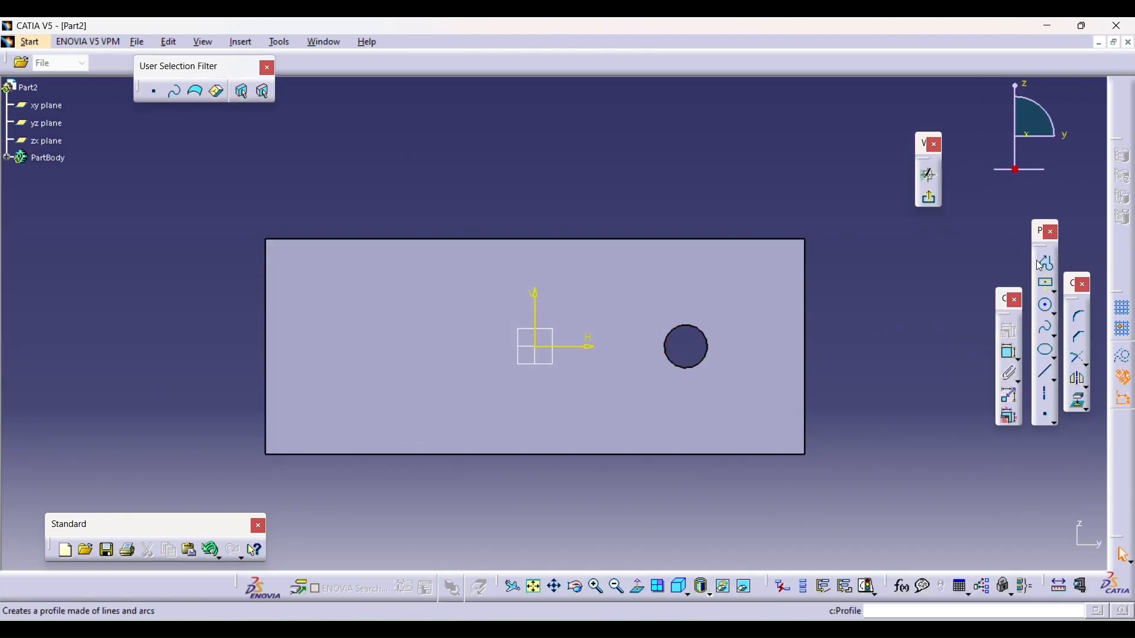
left_click(1048, 309)
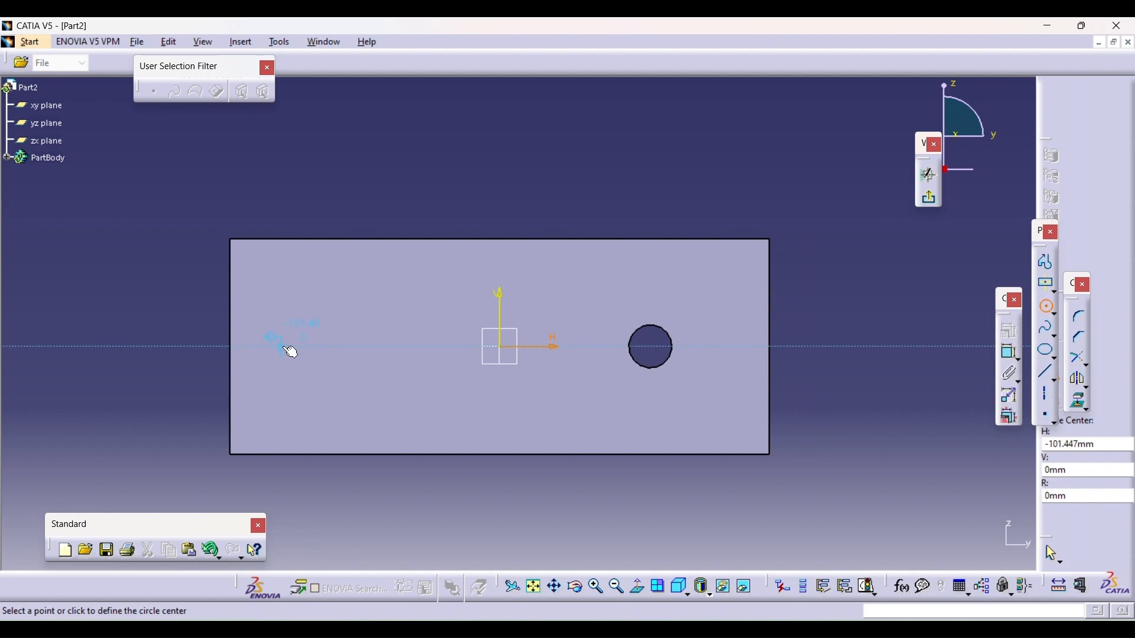
left_click(308, 346)
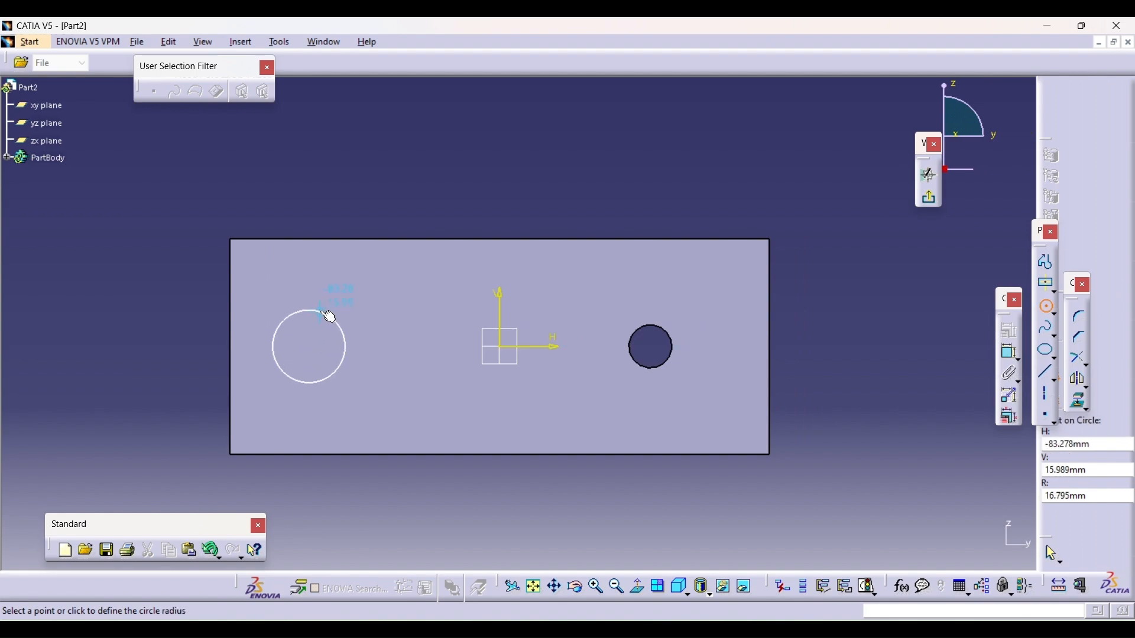
left_click(320, 310)
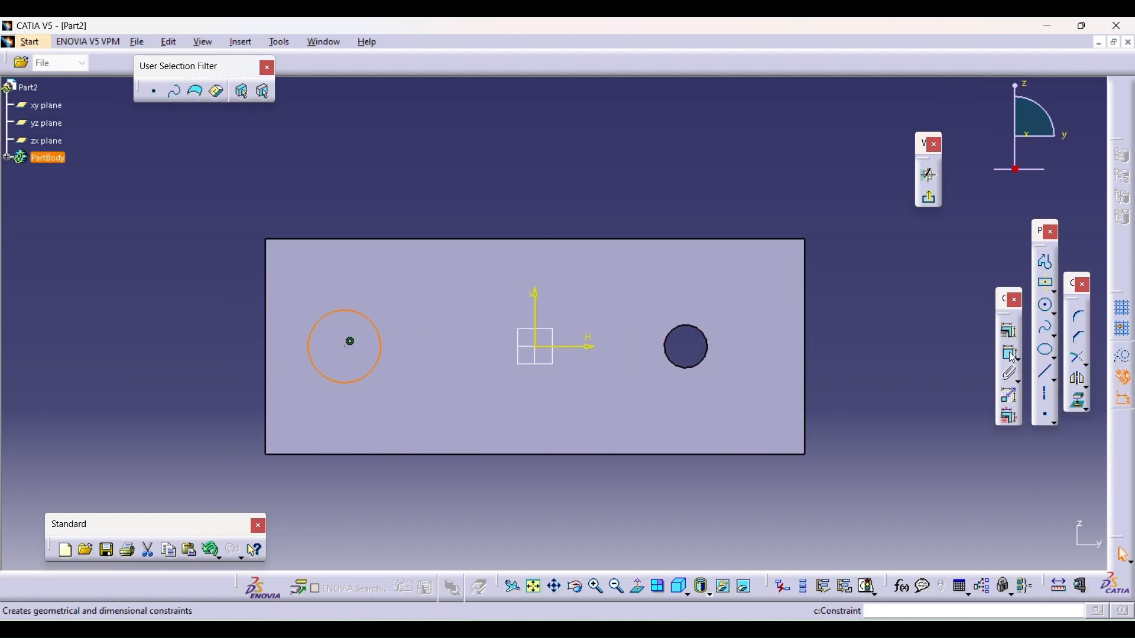
- Dimension the new circle's diameter and set it to 30 mm
left_click(349, 343)
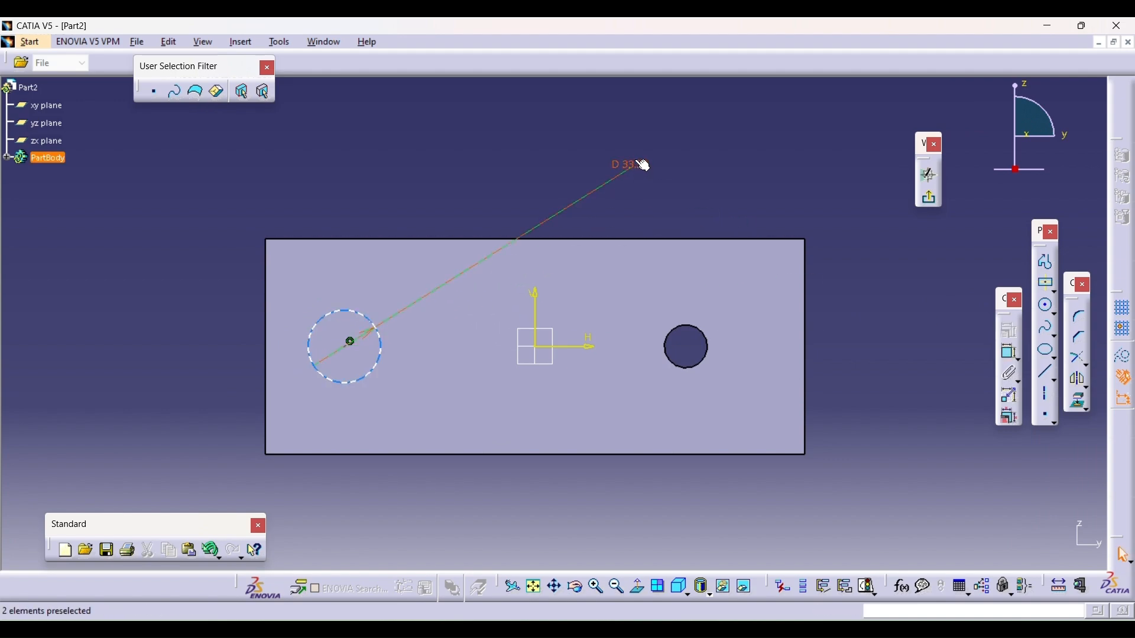
double_click(635, 161)
key("Return")
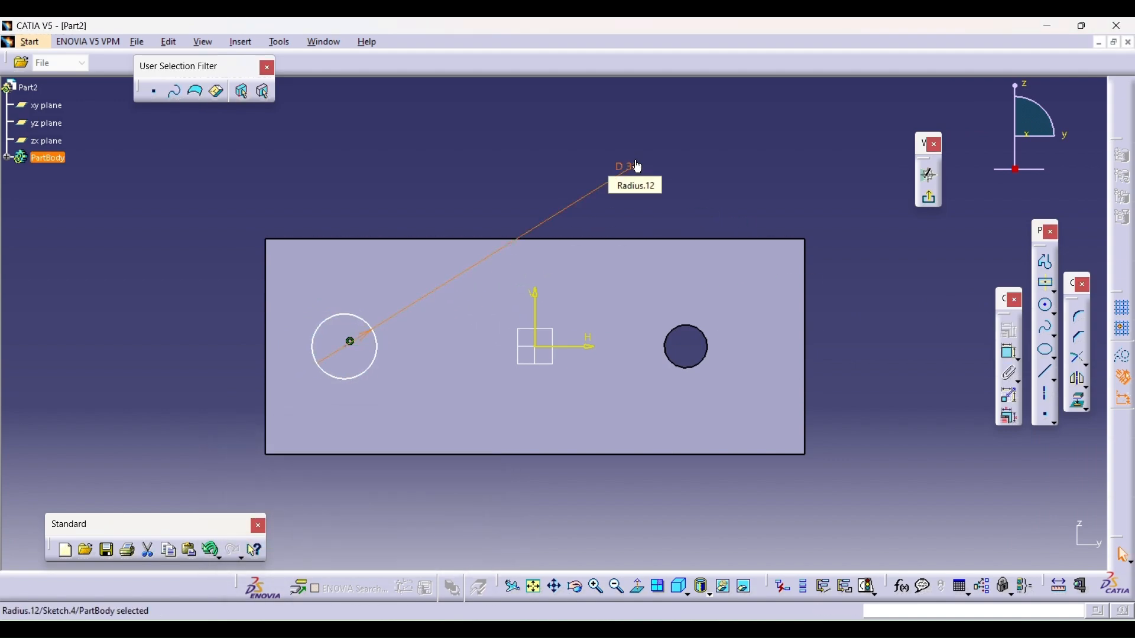
left_click(885, 323)
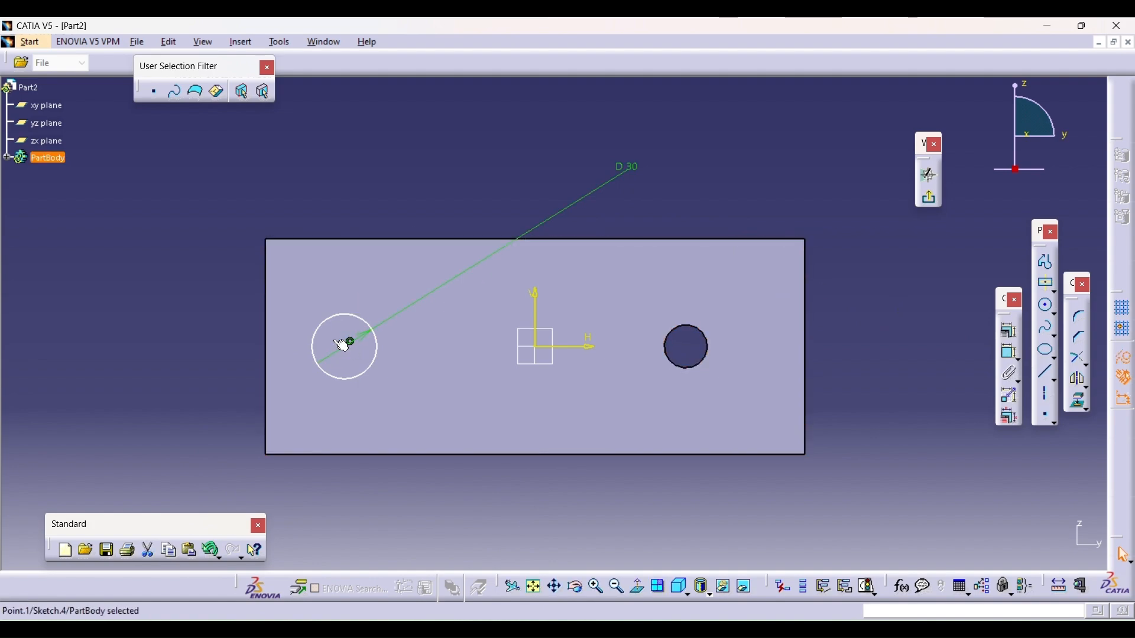
- Constrain the circle's center 80 mm from the vertical sketch axis and finish the sketch
left_click(535, 313, "ctrl")
left_click(1009, 354)
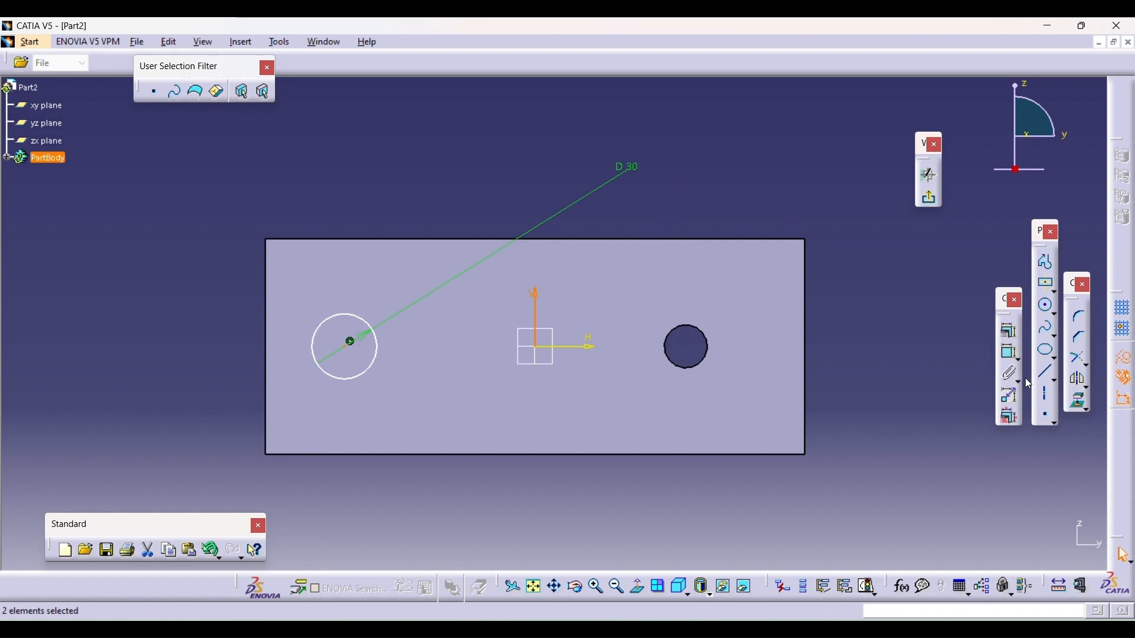
left_click(1009, 354)
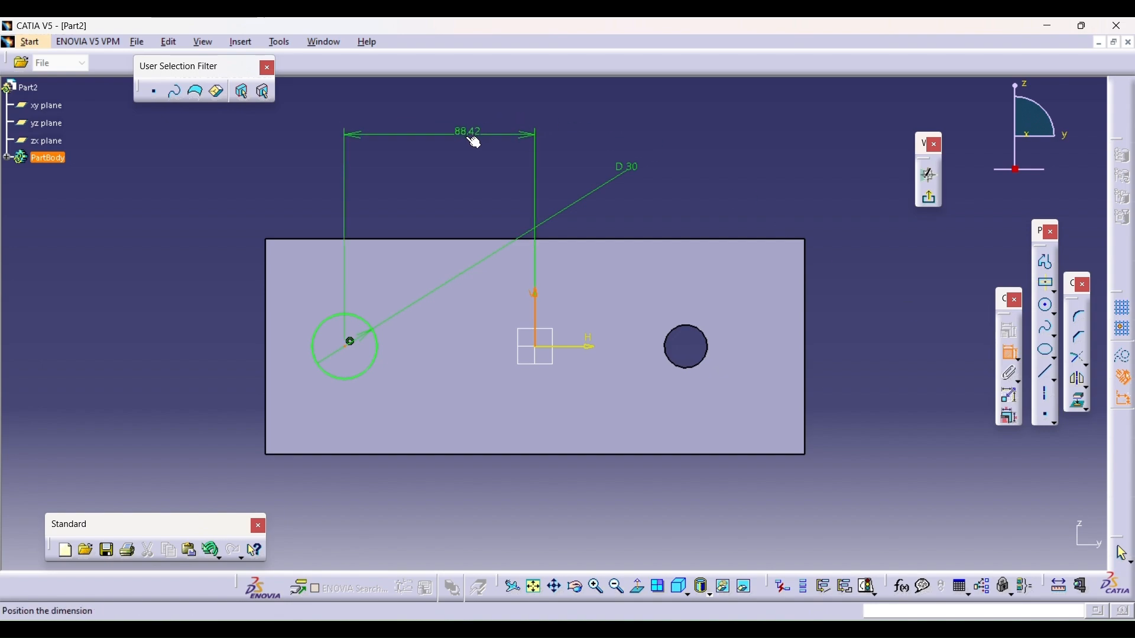
left_click(452, 148)
double_click(457, 155)
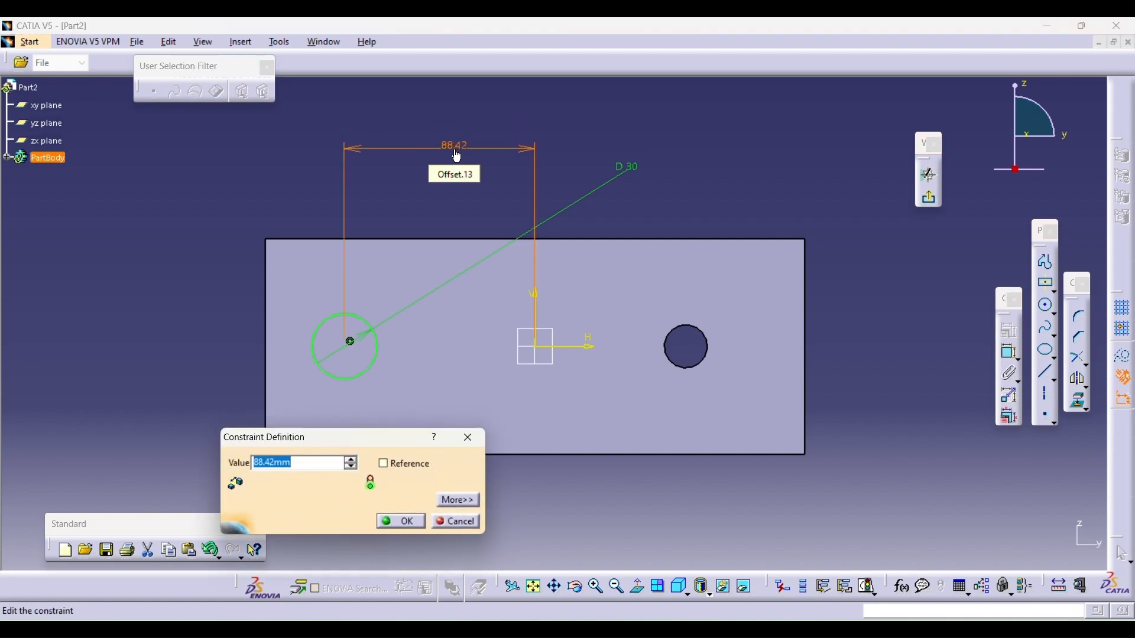
type("80")
key("Return")
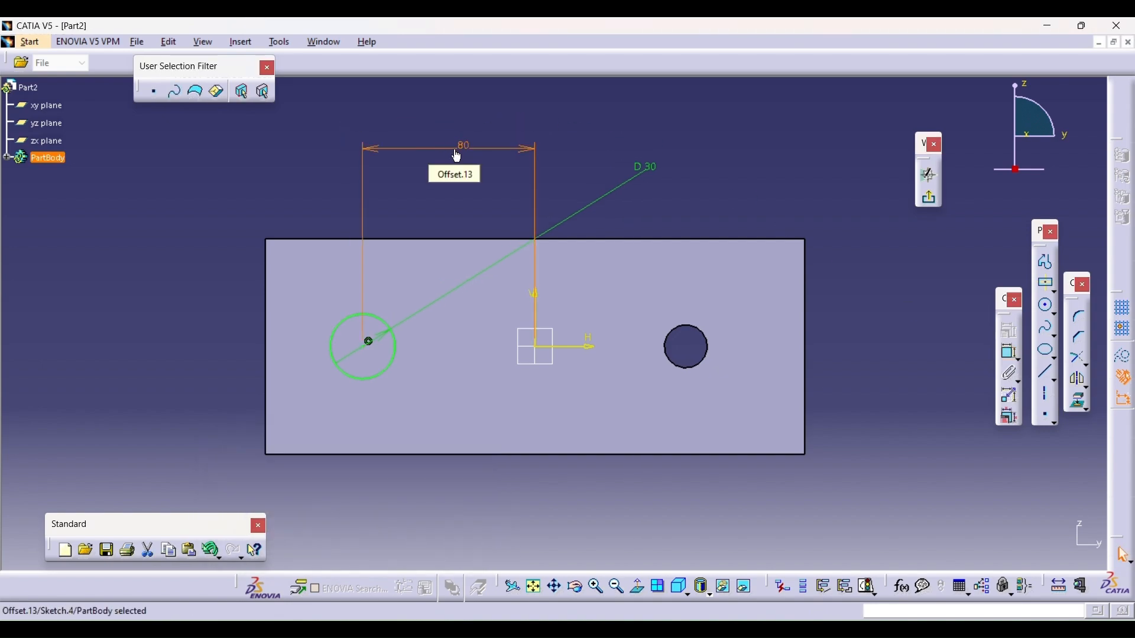
left_click(928, 198)
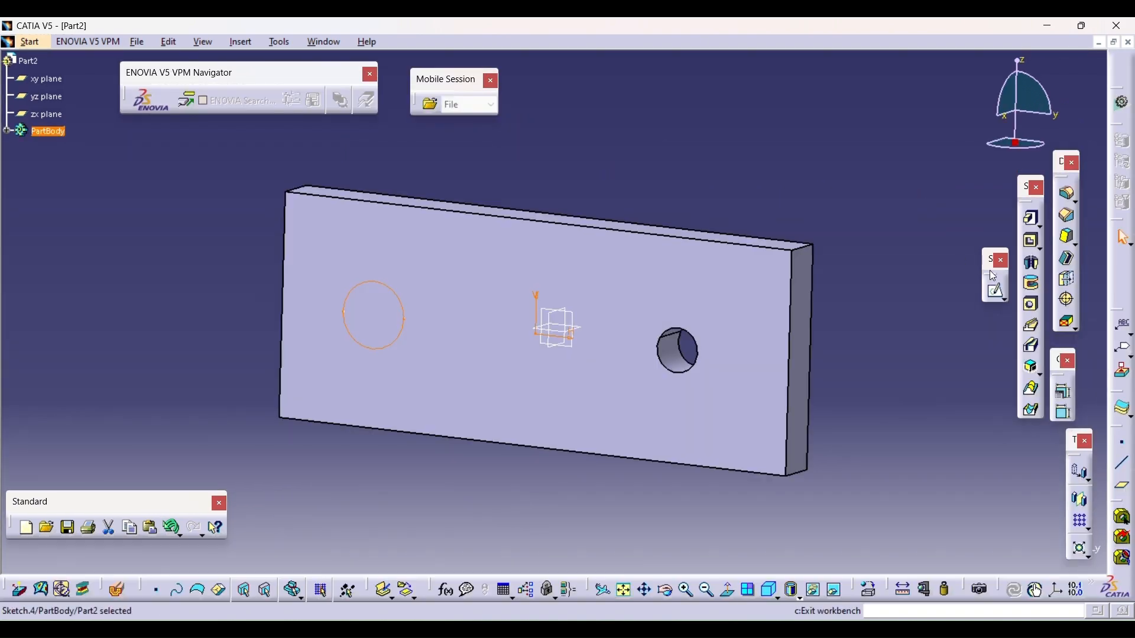
- Pad the circle sketch outward from the plate's front face to form a cylindrical boss
left_click(1034, 223)
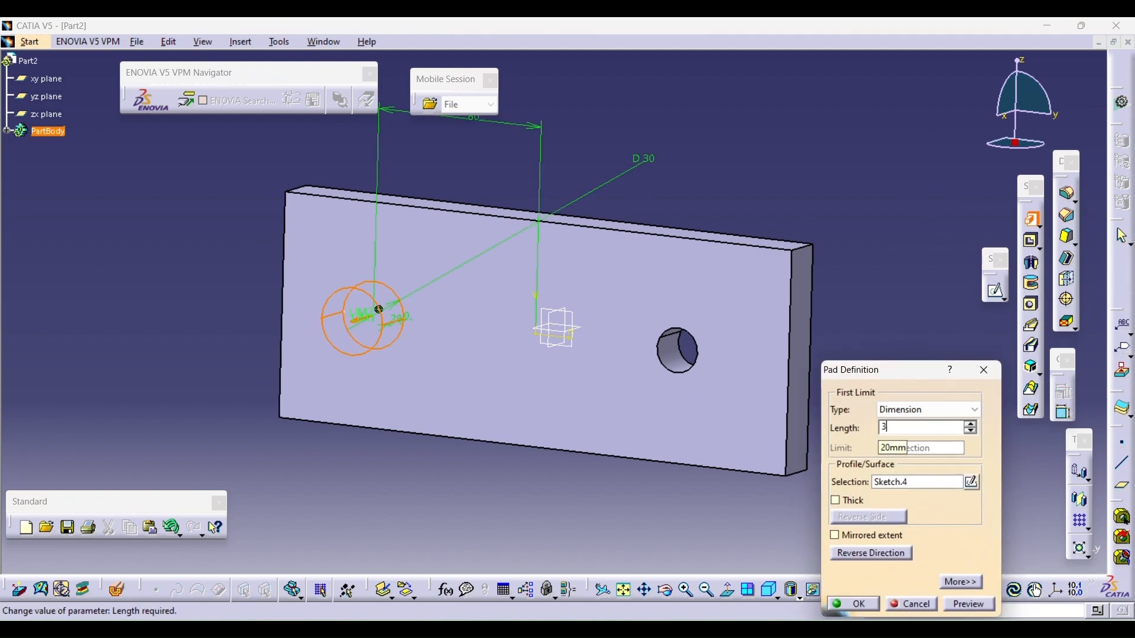
key("Return")
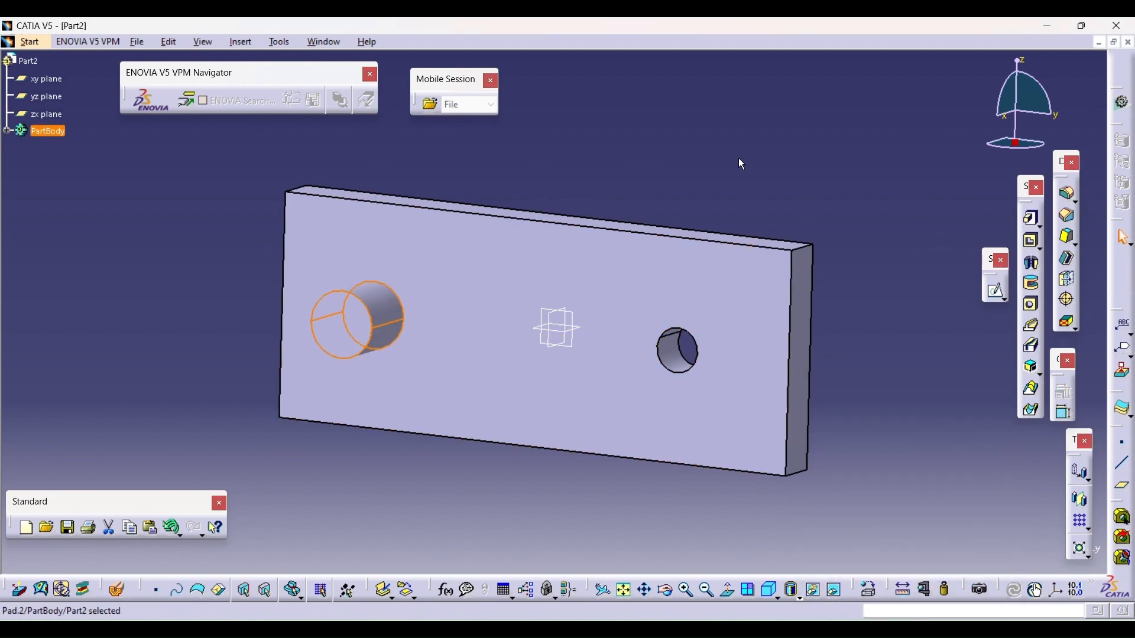
left_click(740, 163)
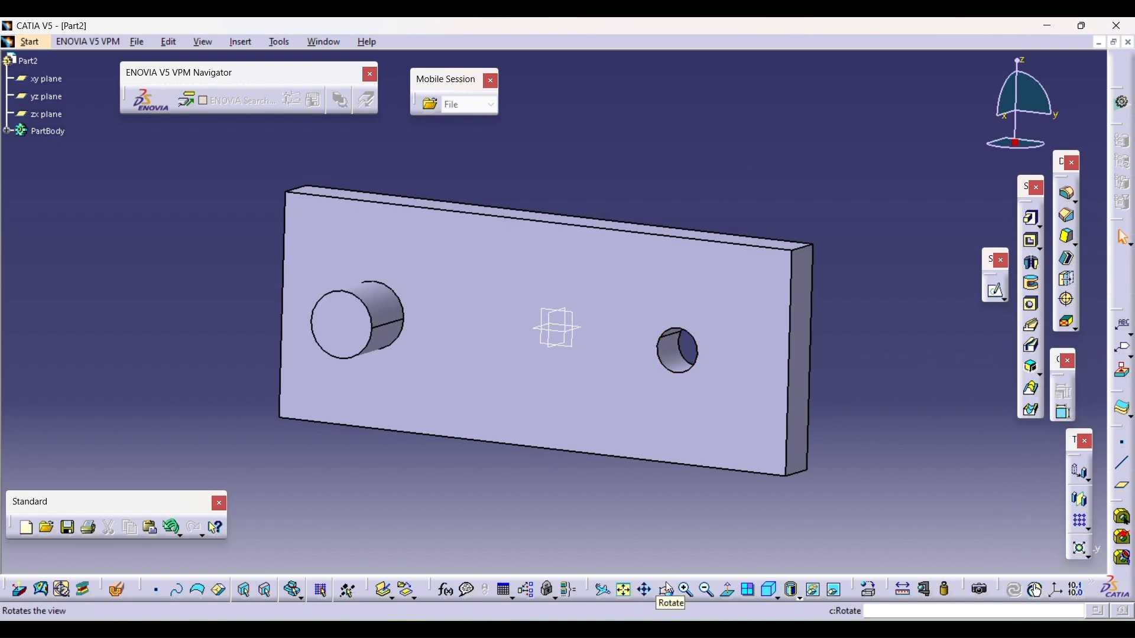
- Open a sketch on the plate's front face and draw two circles centered on the vertical axis, one above and one below the origin
left_click_drag(429, 461, 555, 272)
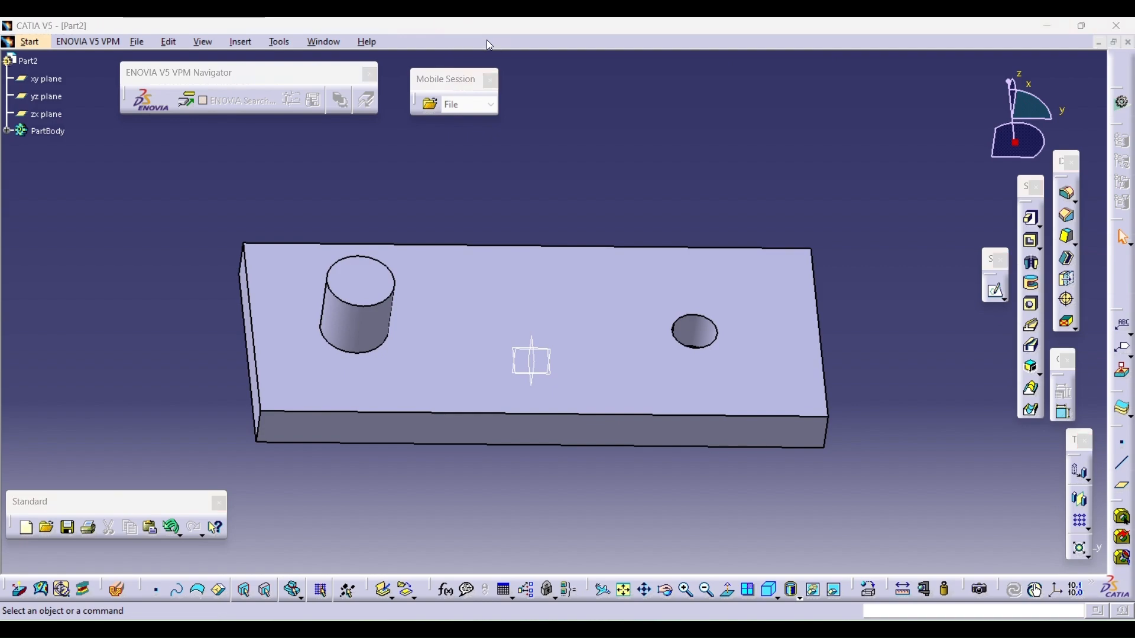
left_click(496, 281)
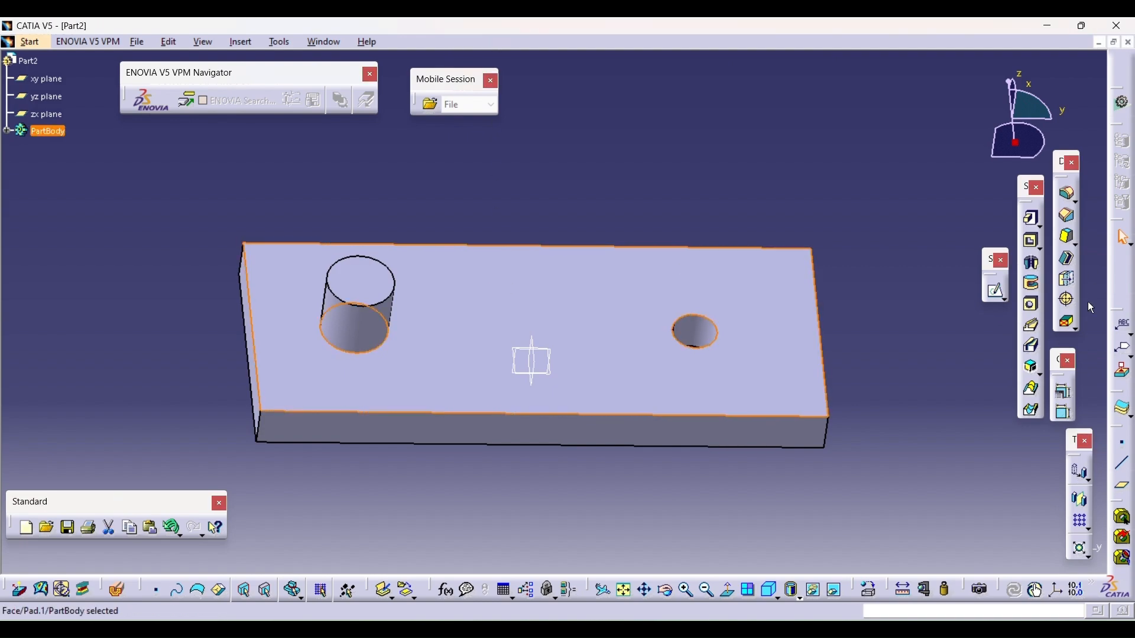
left_click(996, 291)
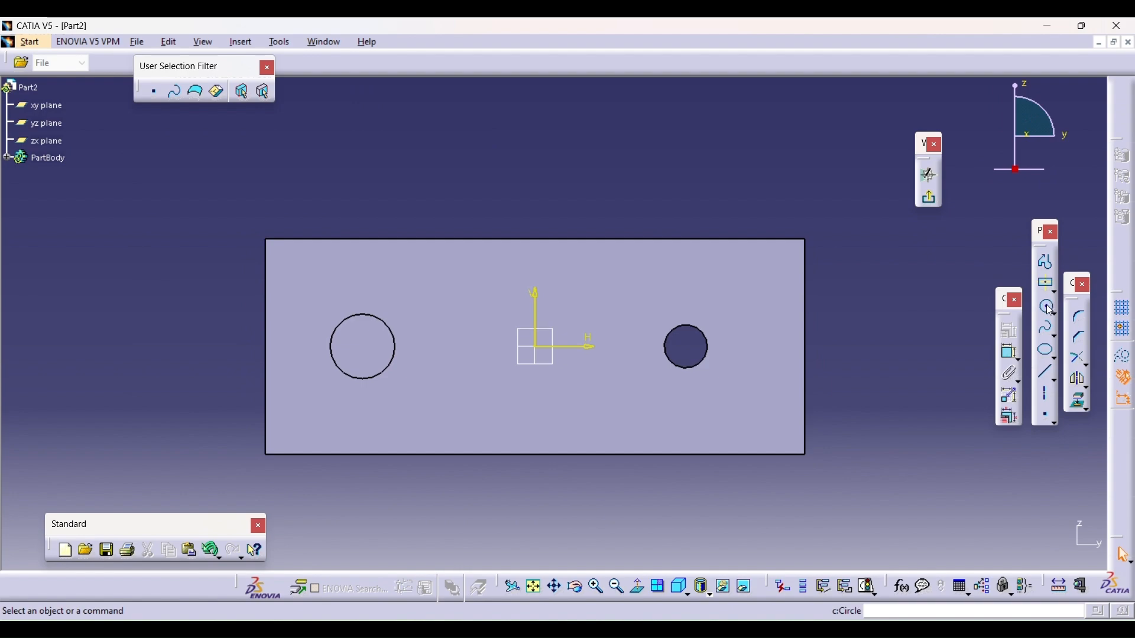
left_click(1050, 309)
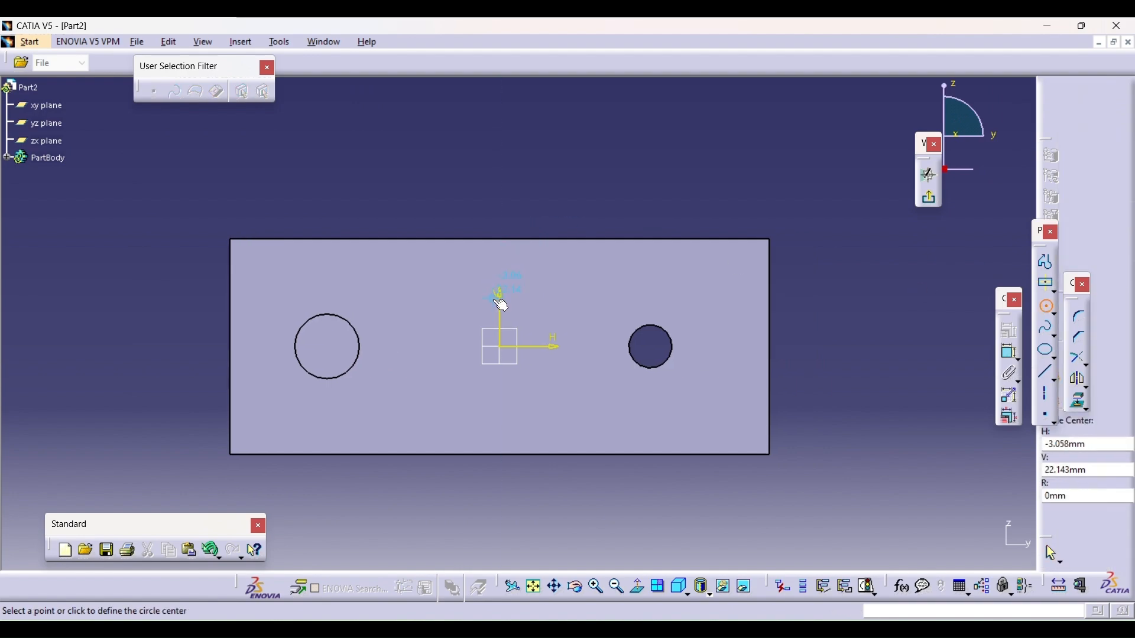
left_click(533, 290)
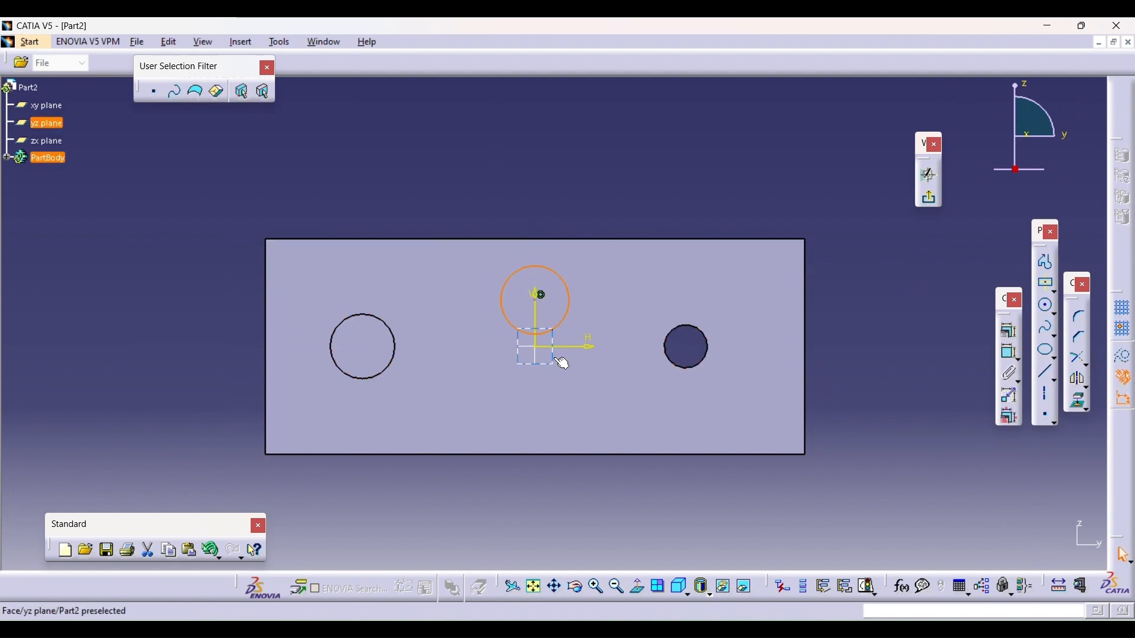
left_click(1049, 306)
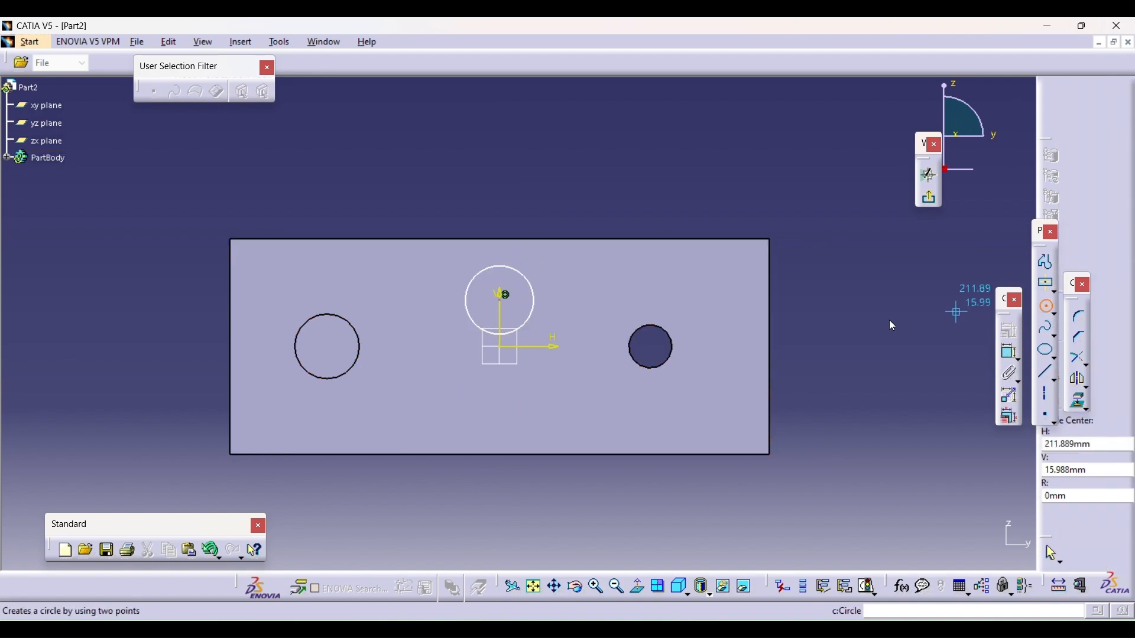
left_click(505, 421)
left_click(535, 399)
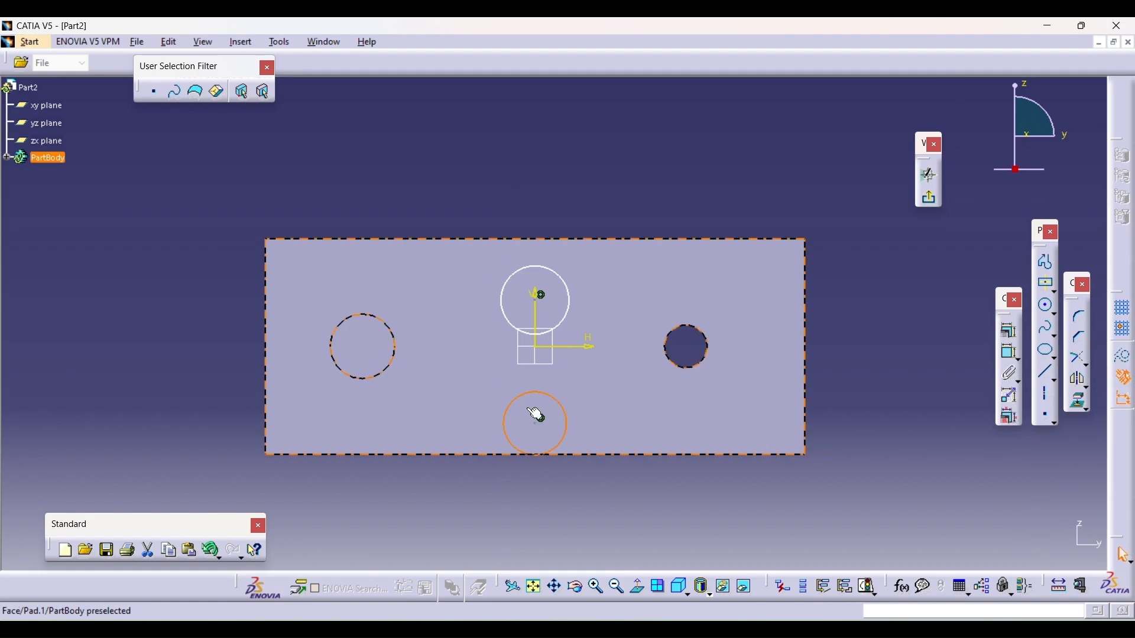
- Dimension the lower circle's diameter and set it to 30 mm
left_click(1012, 356)
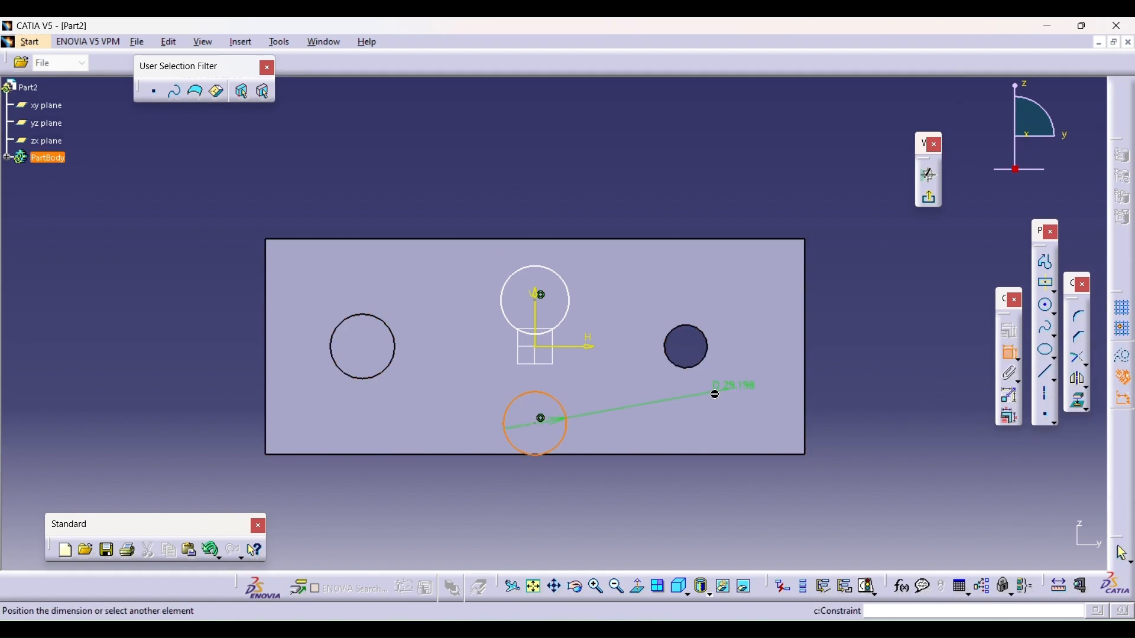
left_click(609, 510)
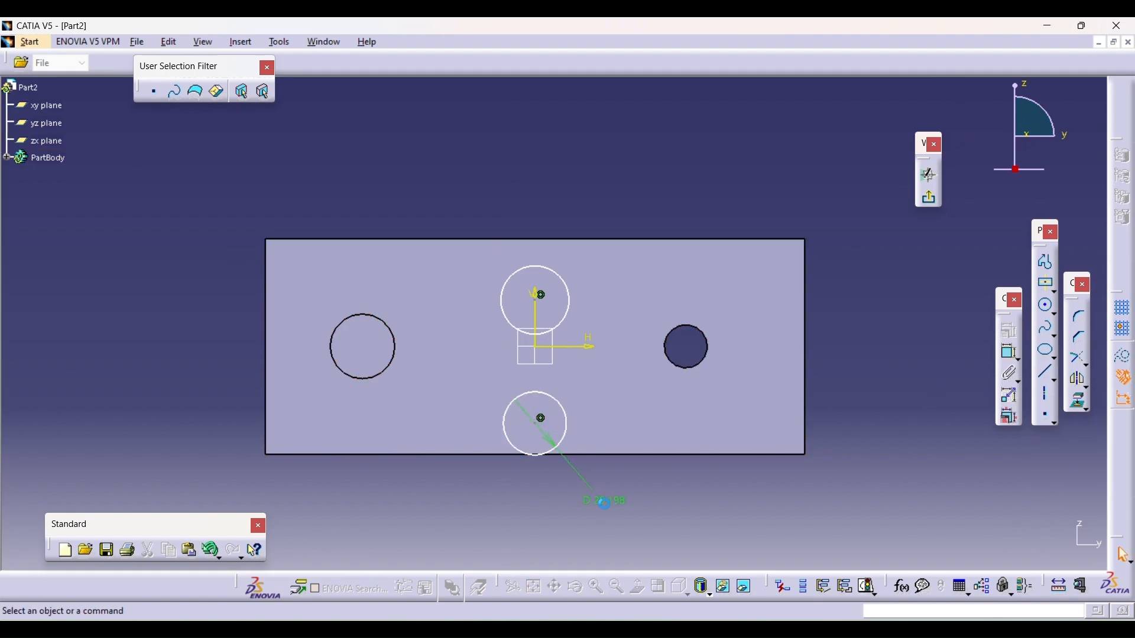
double_click(612, 502)
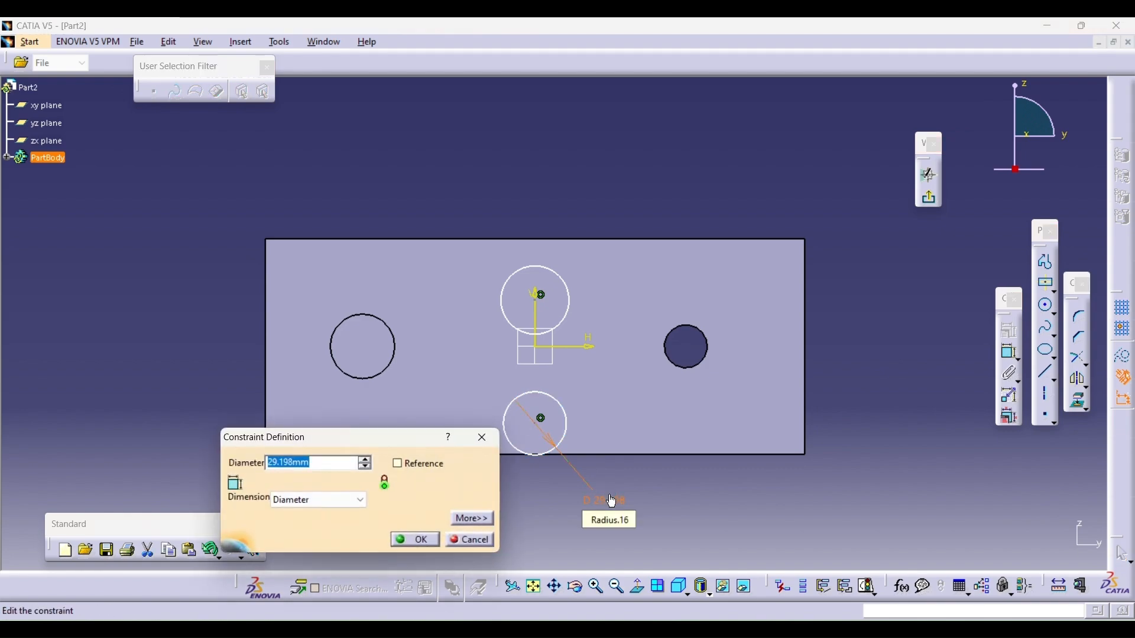
type("30")
key("Return")
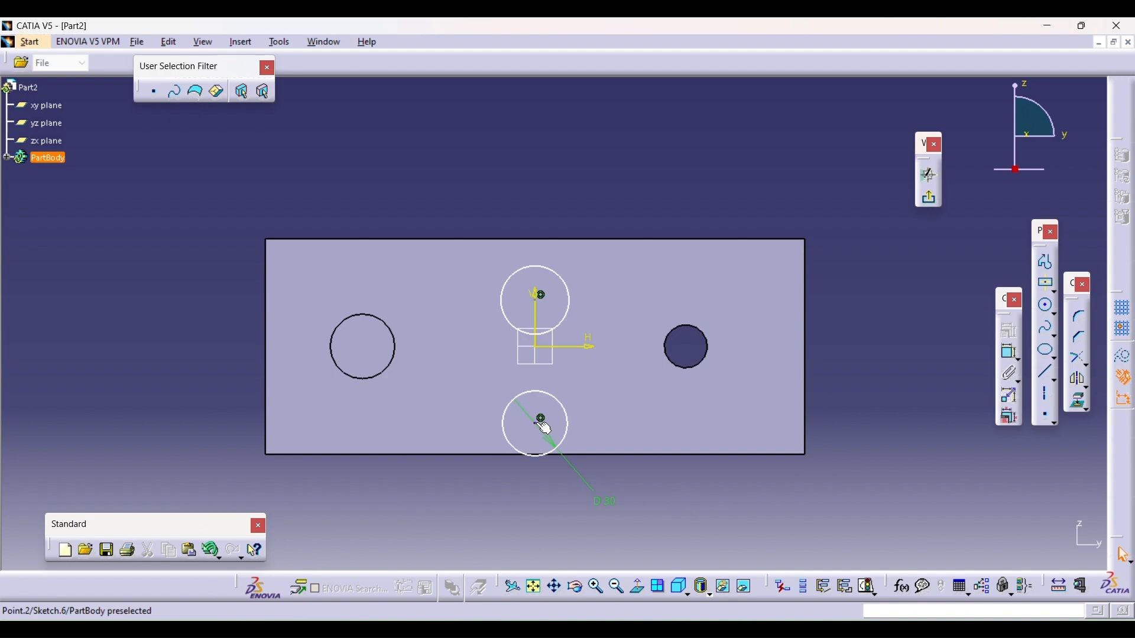
- Constrain the lower circle's center 20 mm from the horizontal sketch axis
left_click(587, 343, "ctrl")
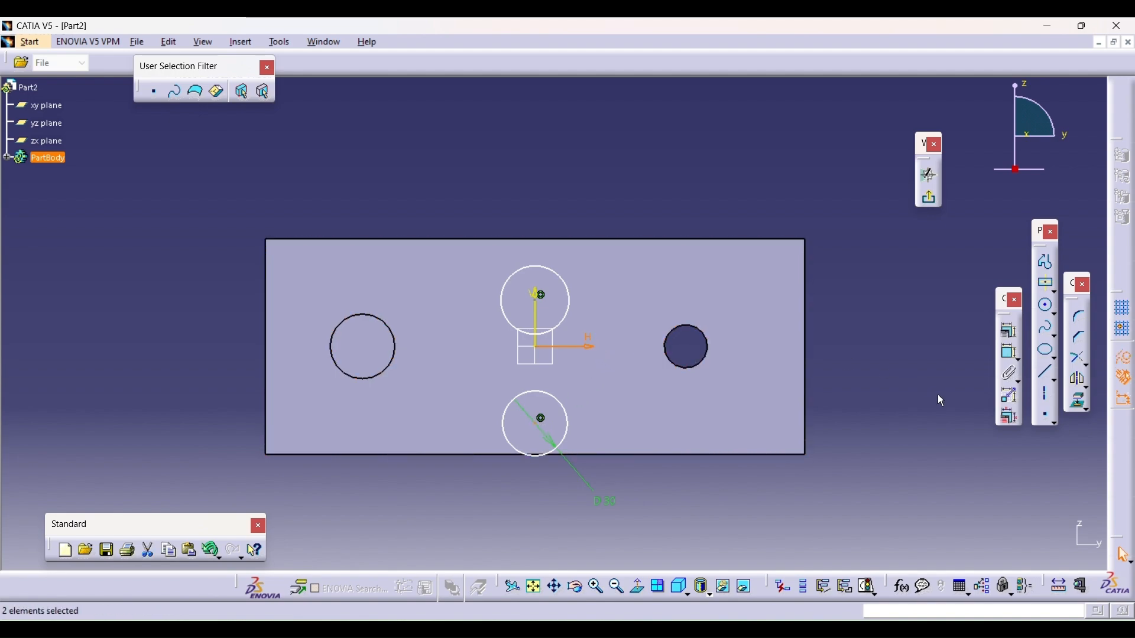
left_click(1011, 353)
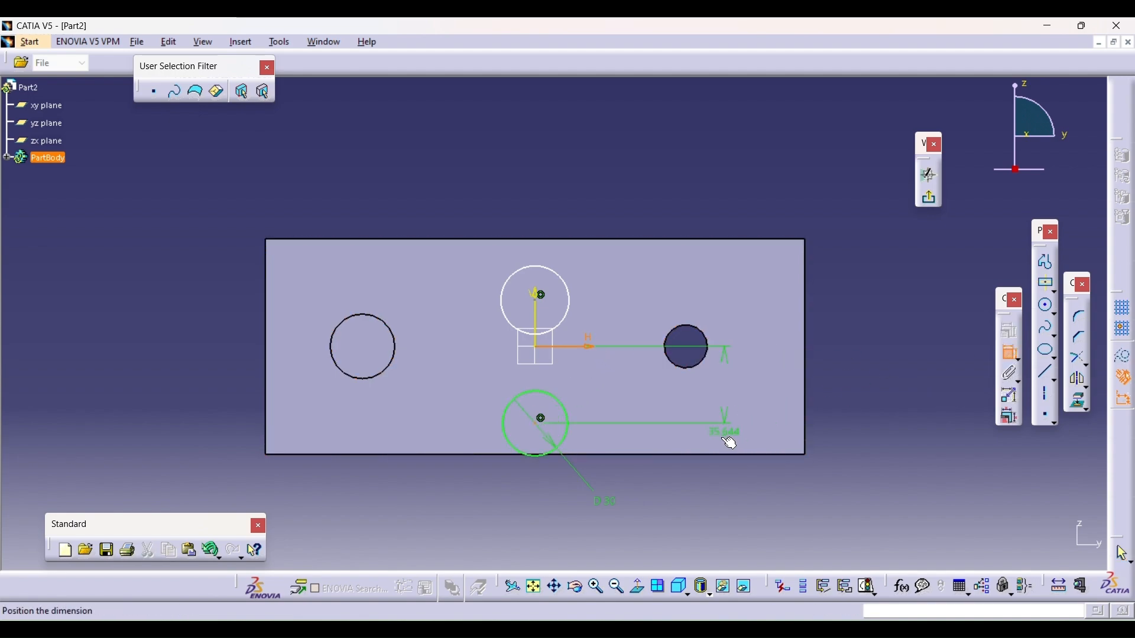
left_click(714, 499)
double_click(717, 491)
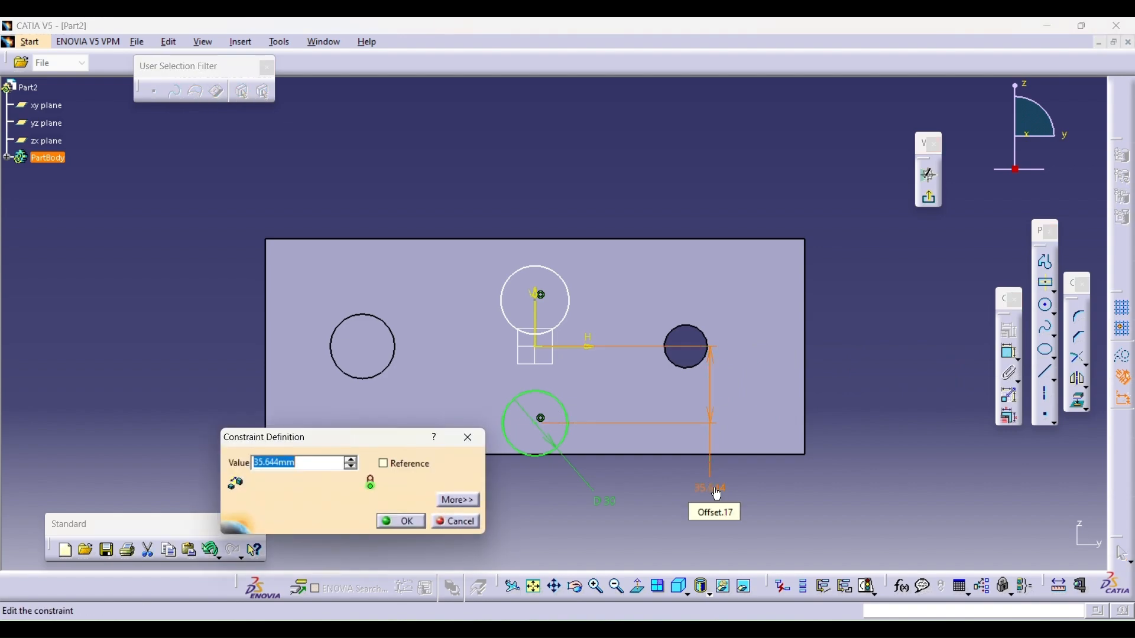
key("Return")
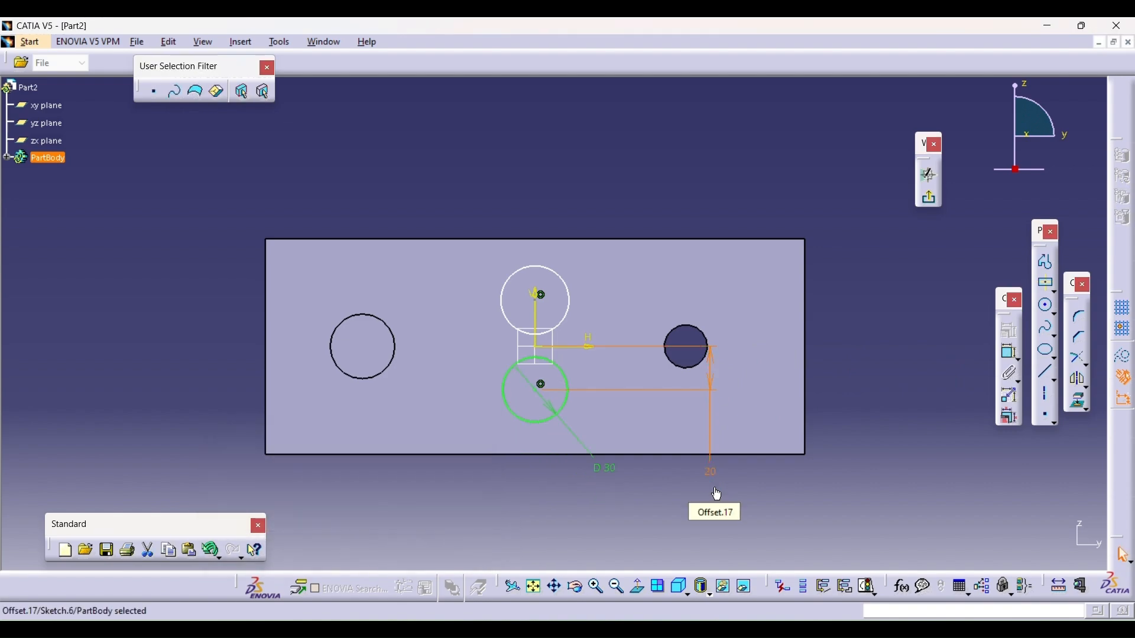
- Change the distance between the lower circle's center and the horizontal axis to 25 mm
double_click(714, 476)
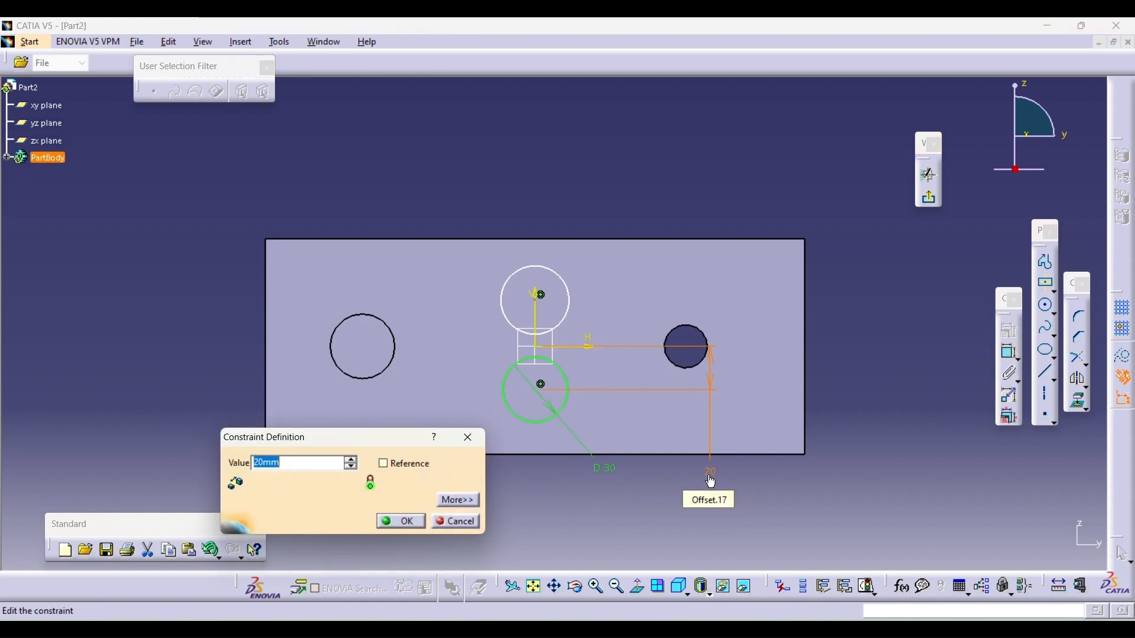
key("Return")
left_click(913, 413)
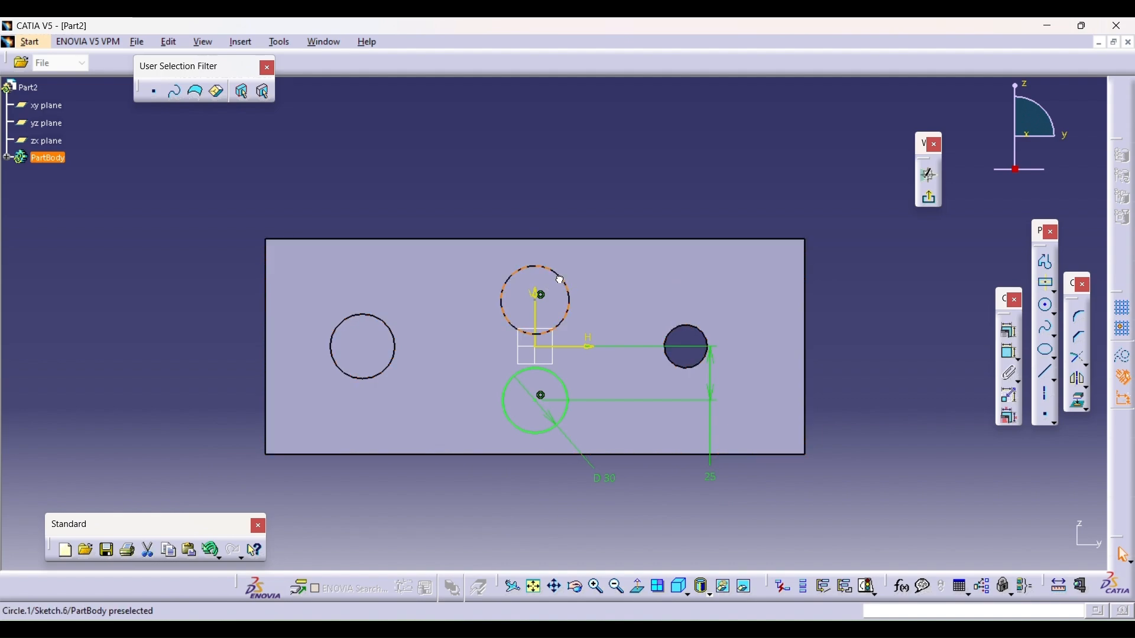
- Set the upper circle's radius to 15 mm
double_click(559, 278)
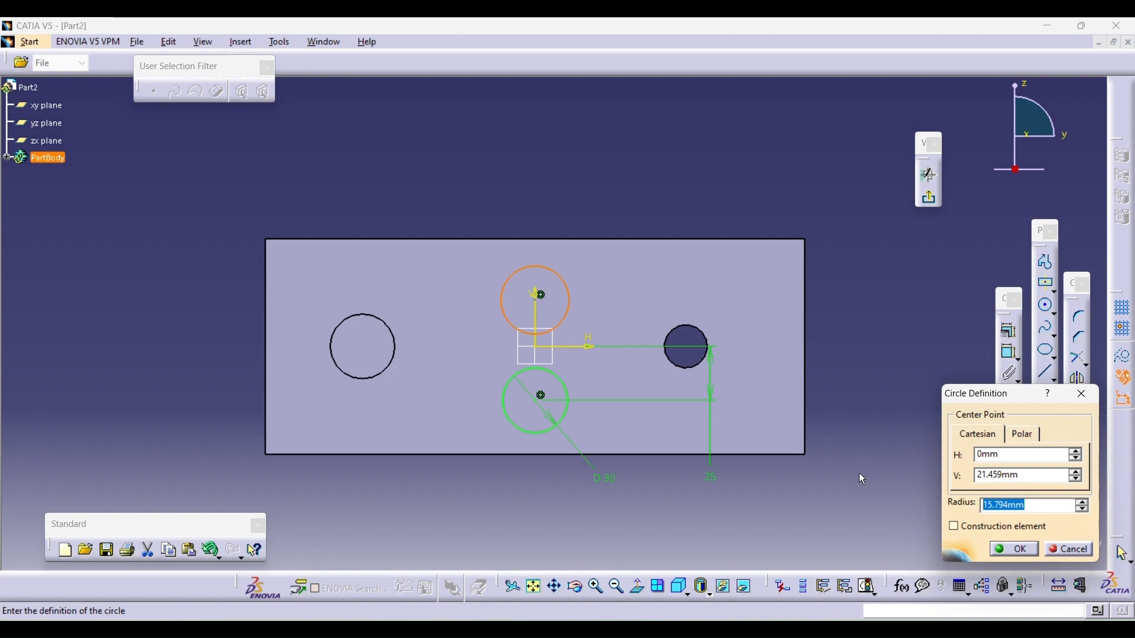
type("15")
key("Return")
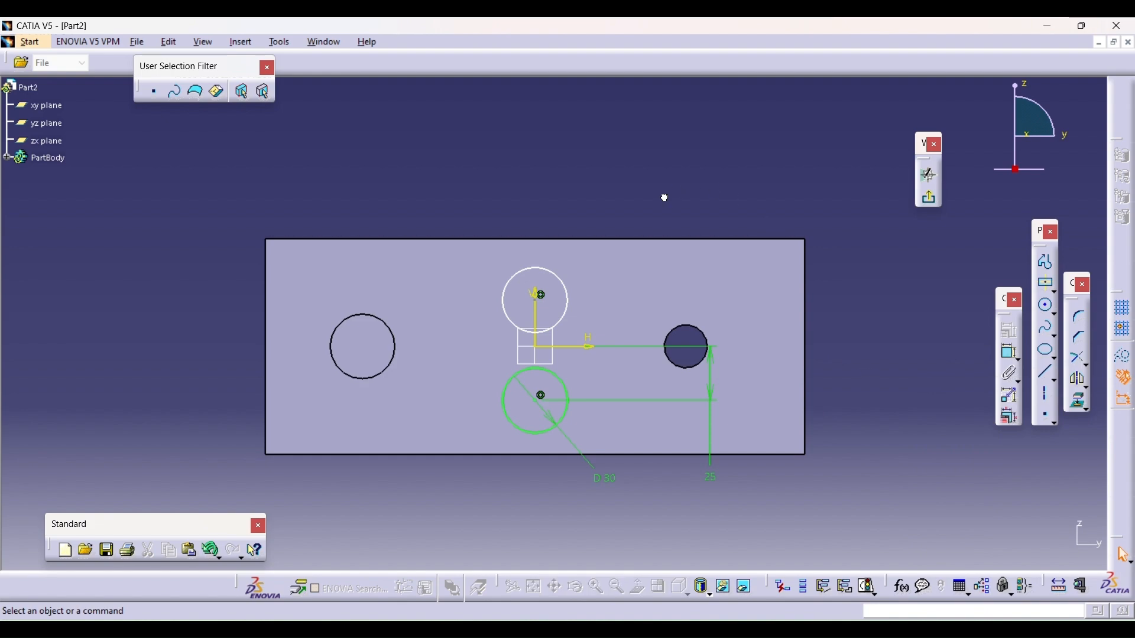
- Constrain the upper circle's center 25 mm from the horizontal sketch axis
left_click(547, 305)
left_click(587, 345, "ctrl")
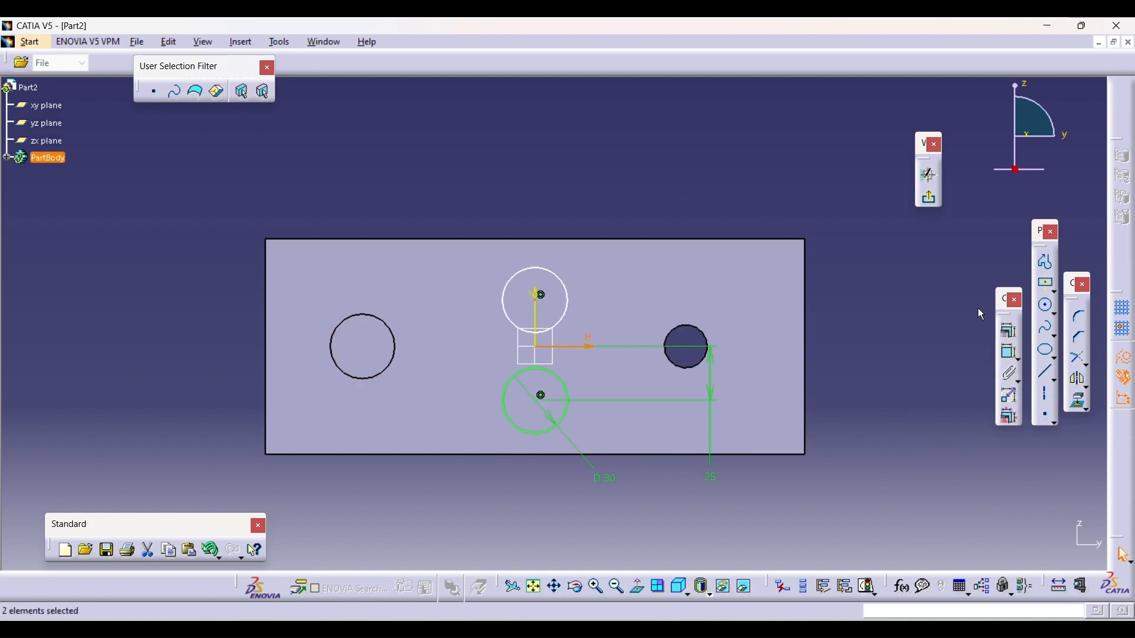
left_click(1014, 358)
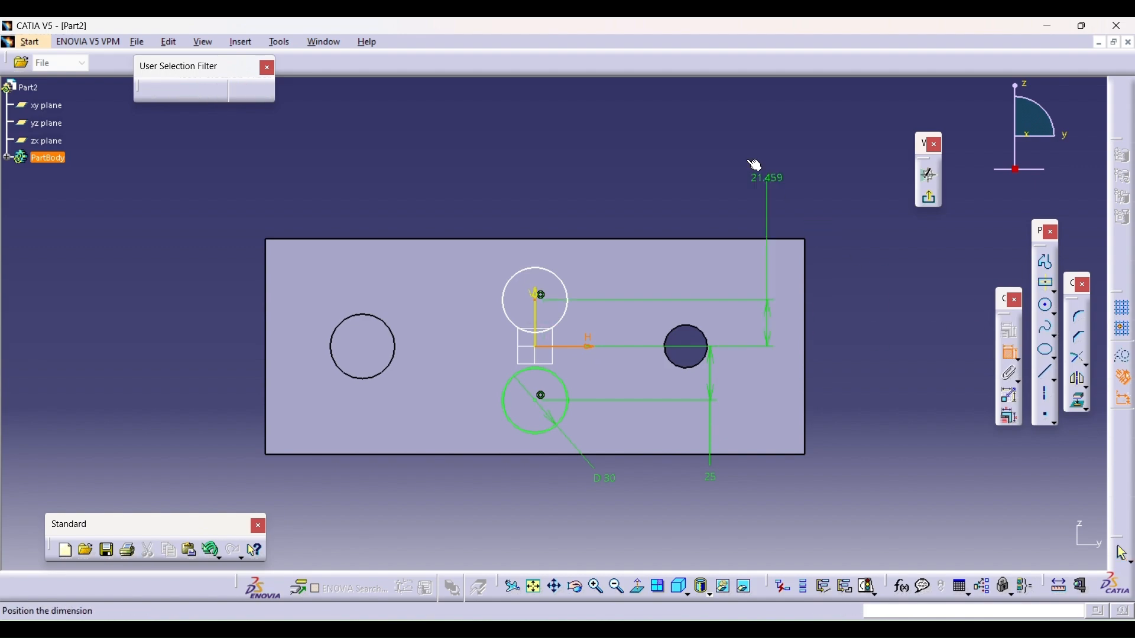
left_click(649, 121)
double_click(653, 125)
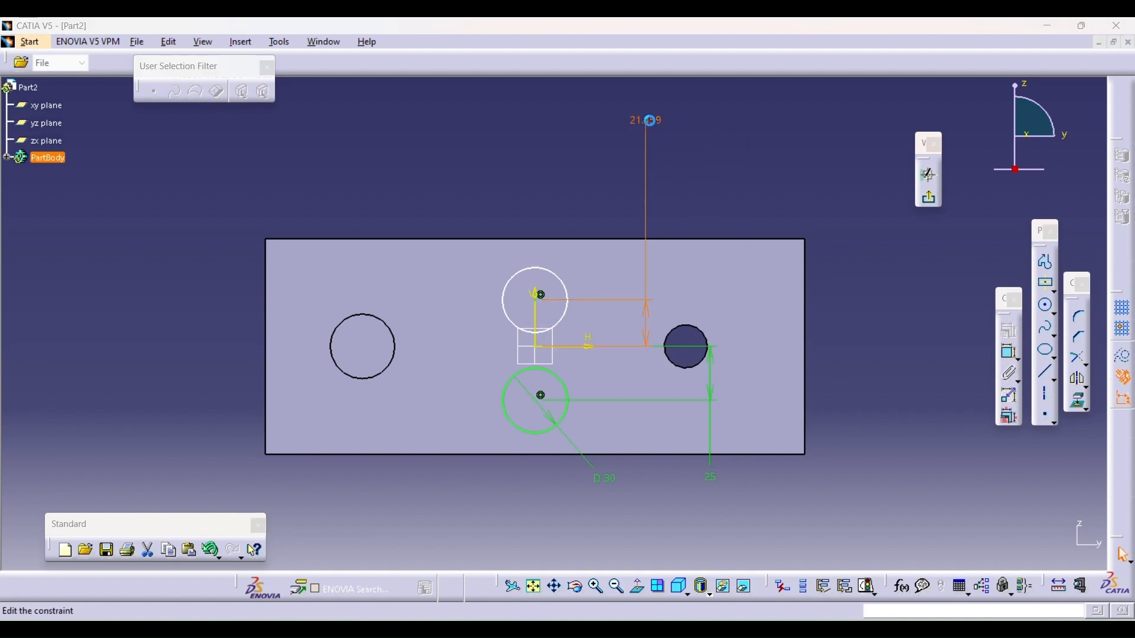
type("25")
key("Return")
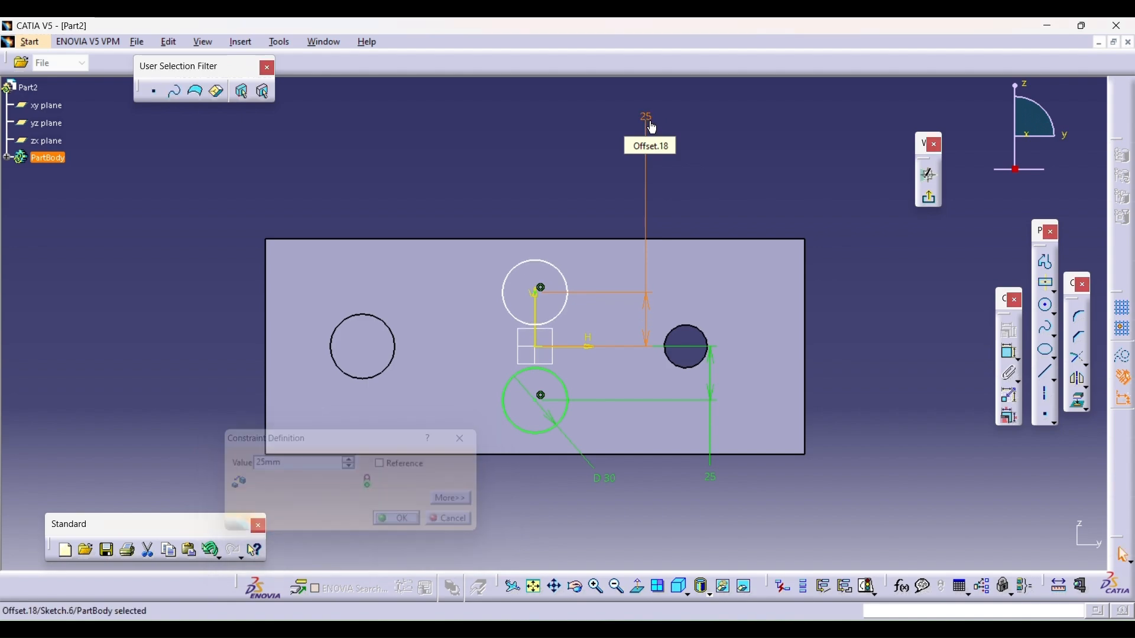
left_click(731, 165)
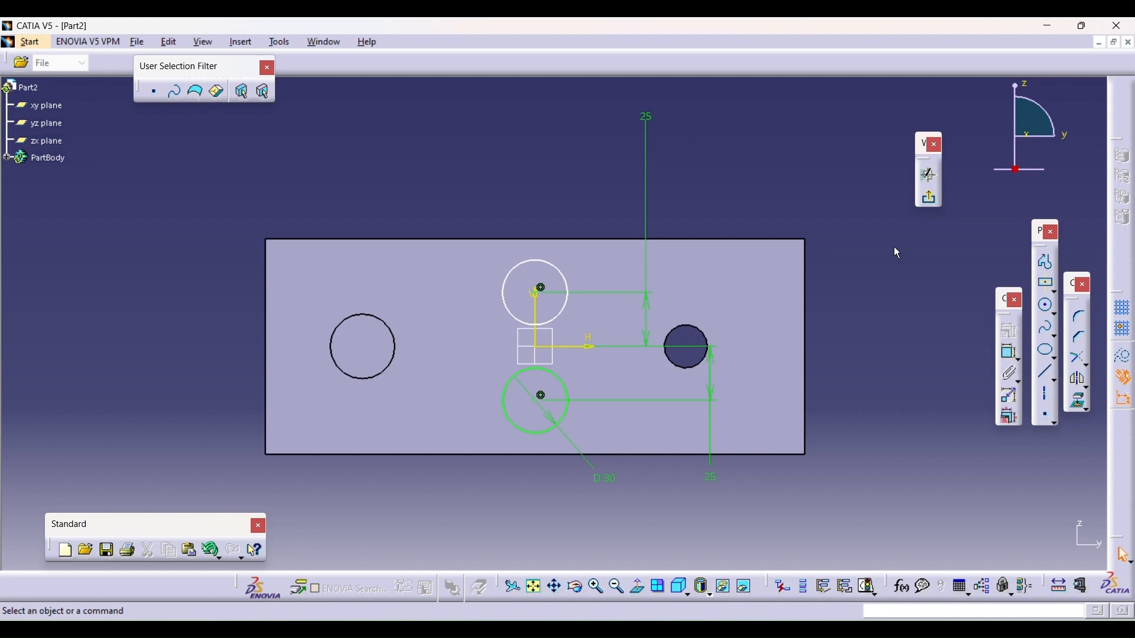
- Exit the sketch and extrude the two circles 20 mm as a pad on the plate
left_click(935, 200)
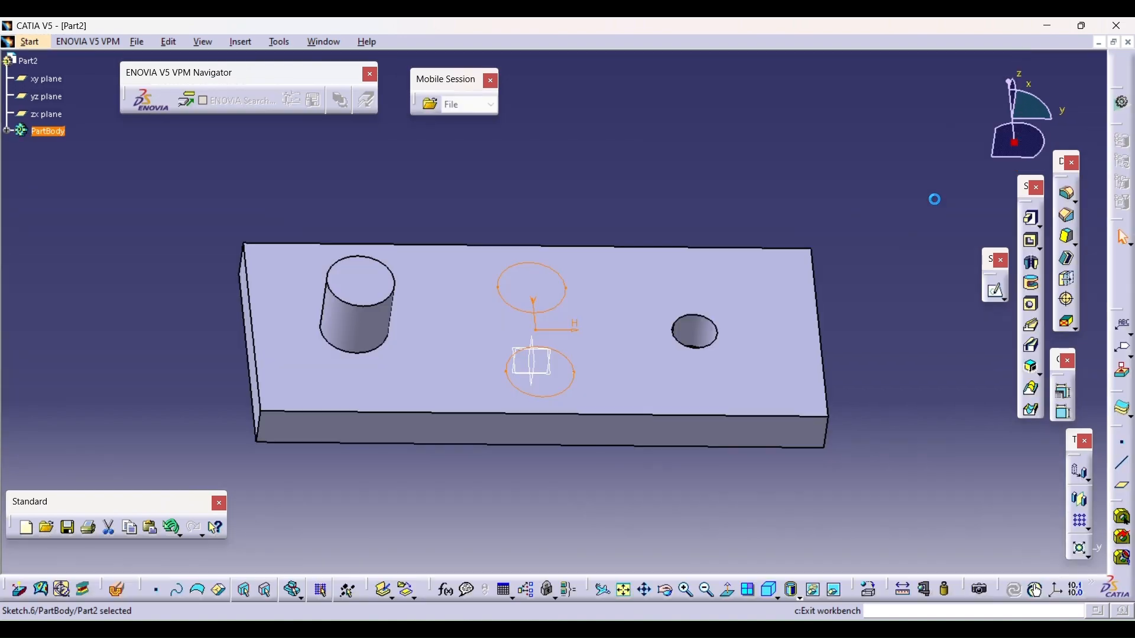
left_click(1033, 220)
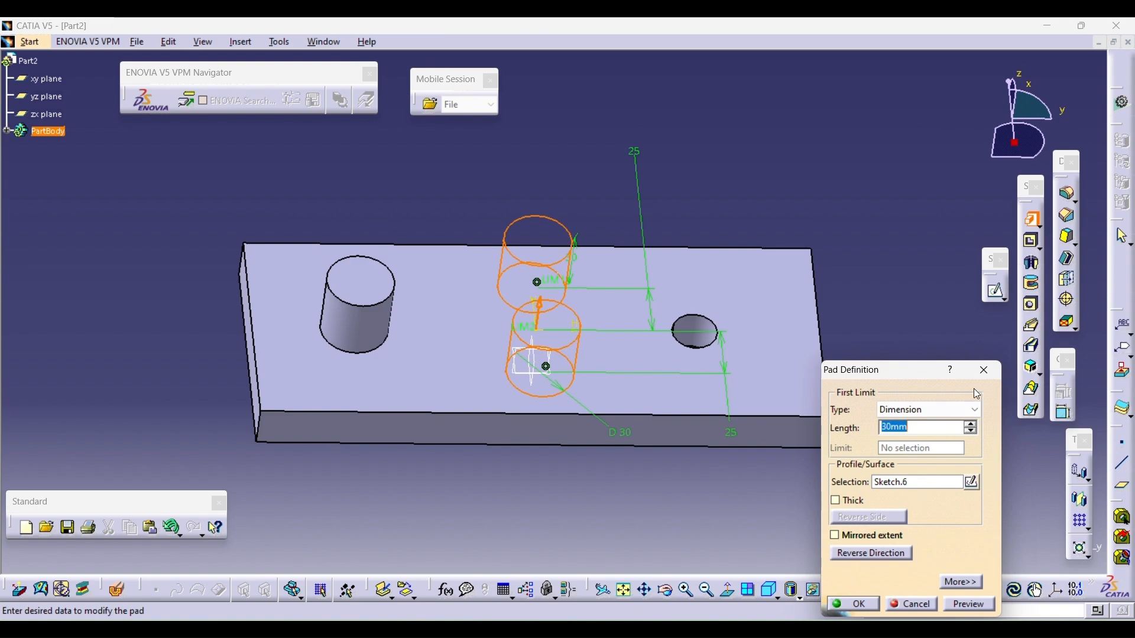
type("20")
key("Return")
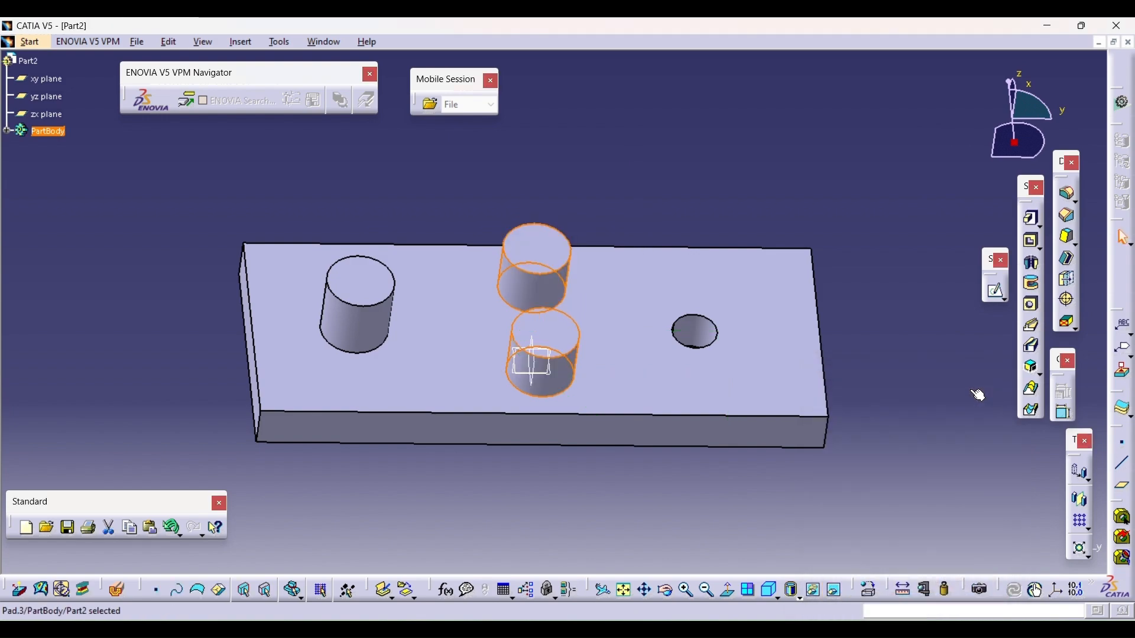
left_click(922, 318)
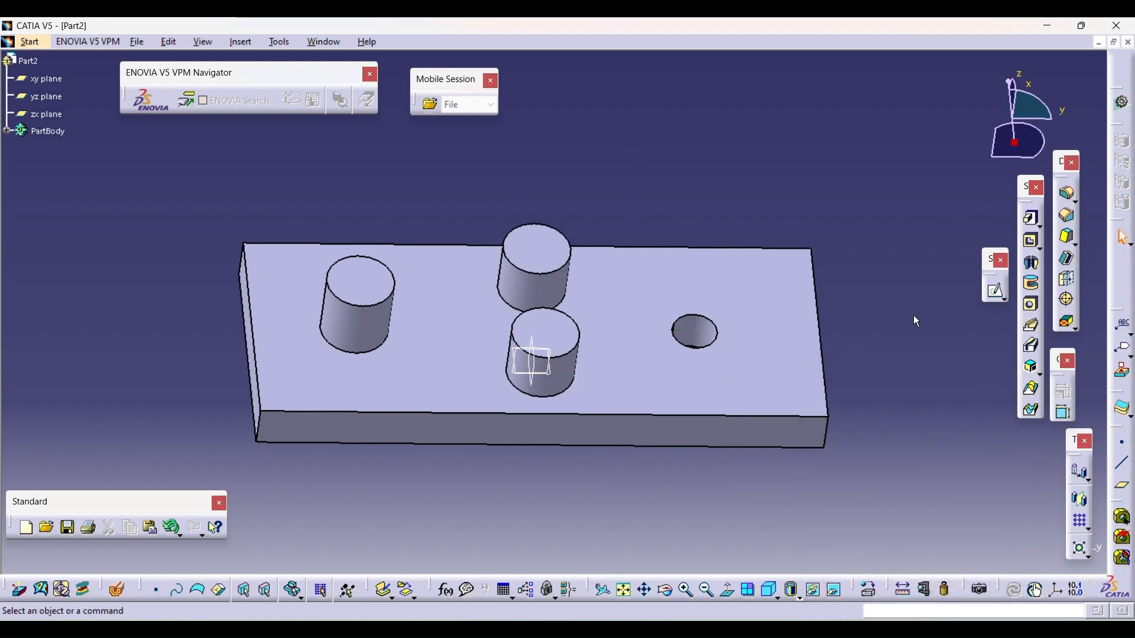
- Save the finished plate as "part 1" in New folder, replacing the existing file
left_click(666, 590)
left_click_drag(667, 561, 408, 388)
key("ctrl+s")
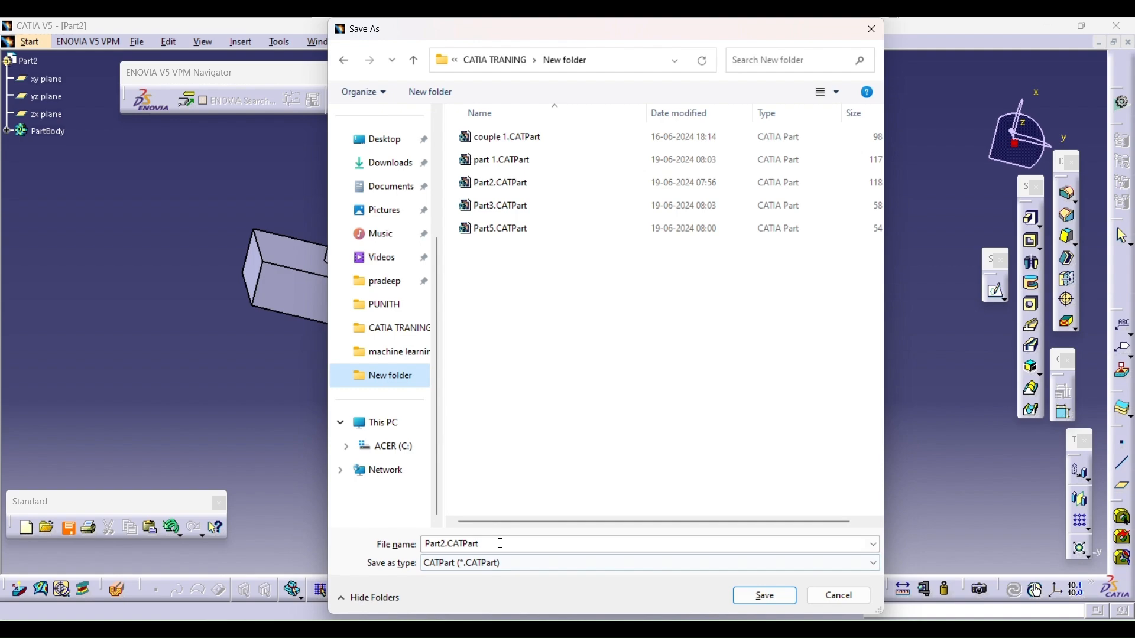
left_click(435, 543)
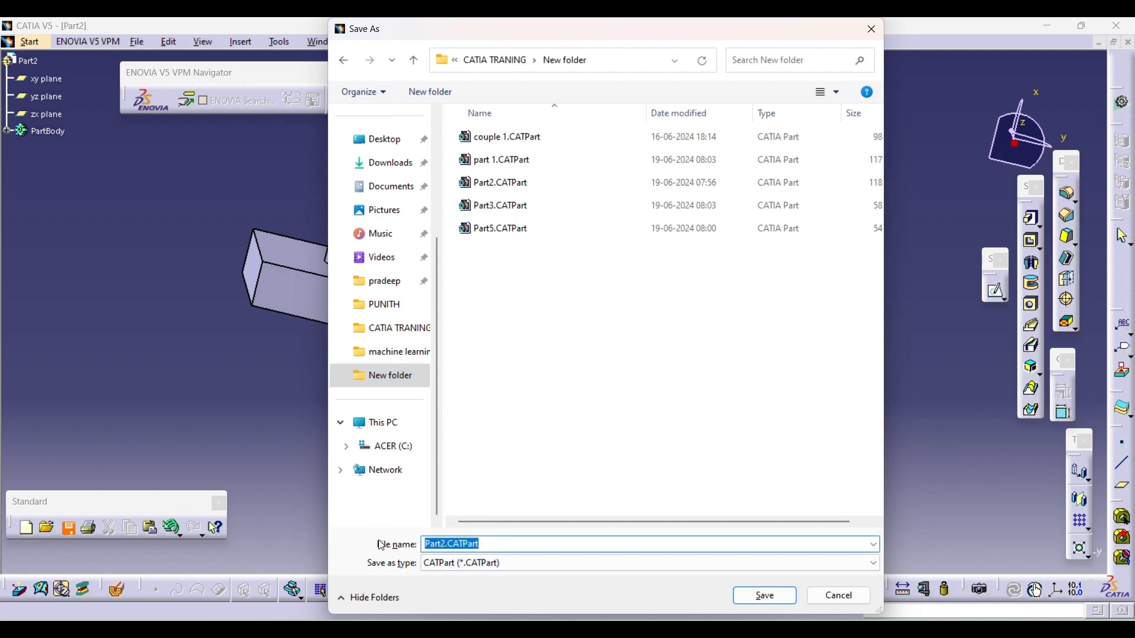
type("part")
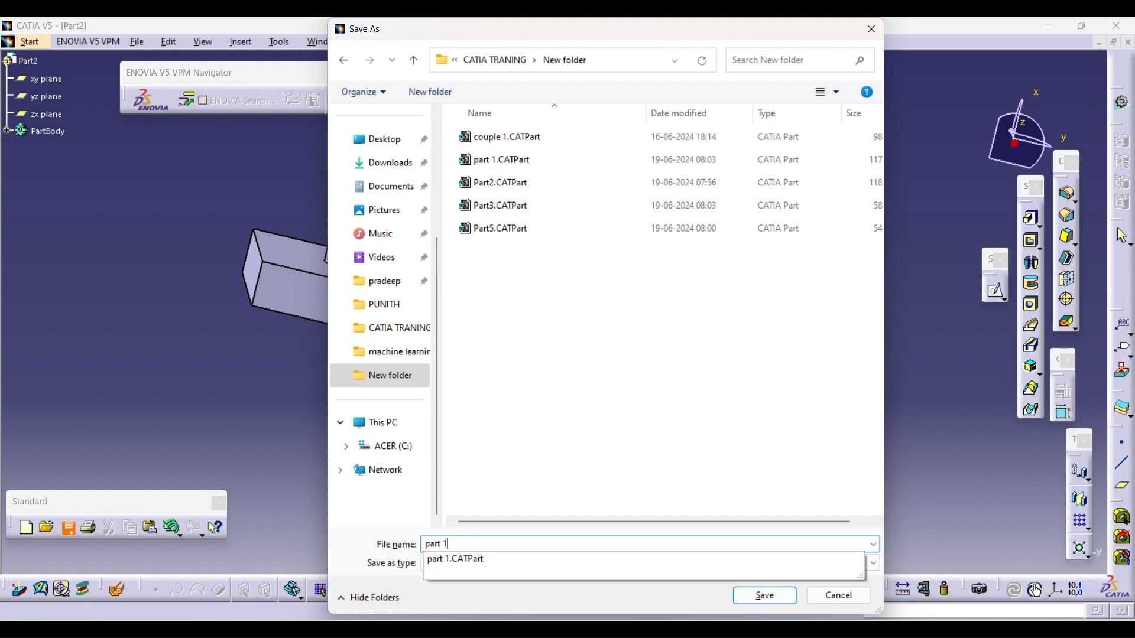
type(" 1")
key("Return")
key("Return")
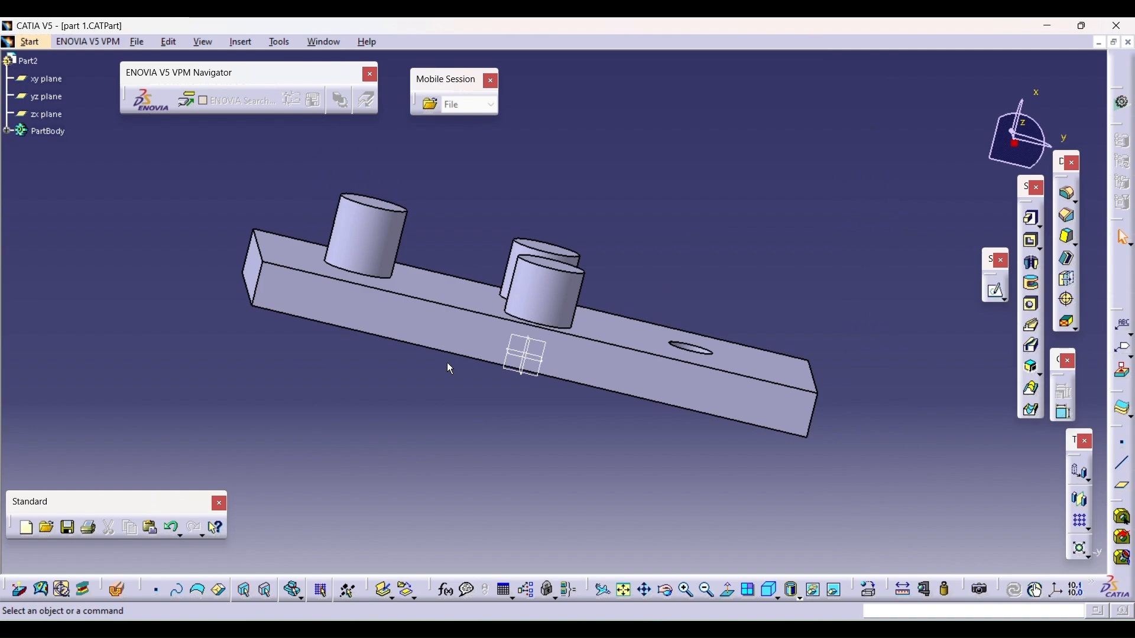
- Create a new part document with the default name Part3
key("ctrl+n")
type("Part")
key("Return")
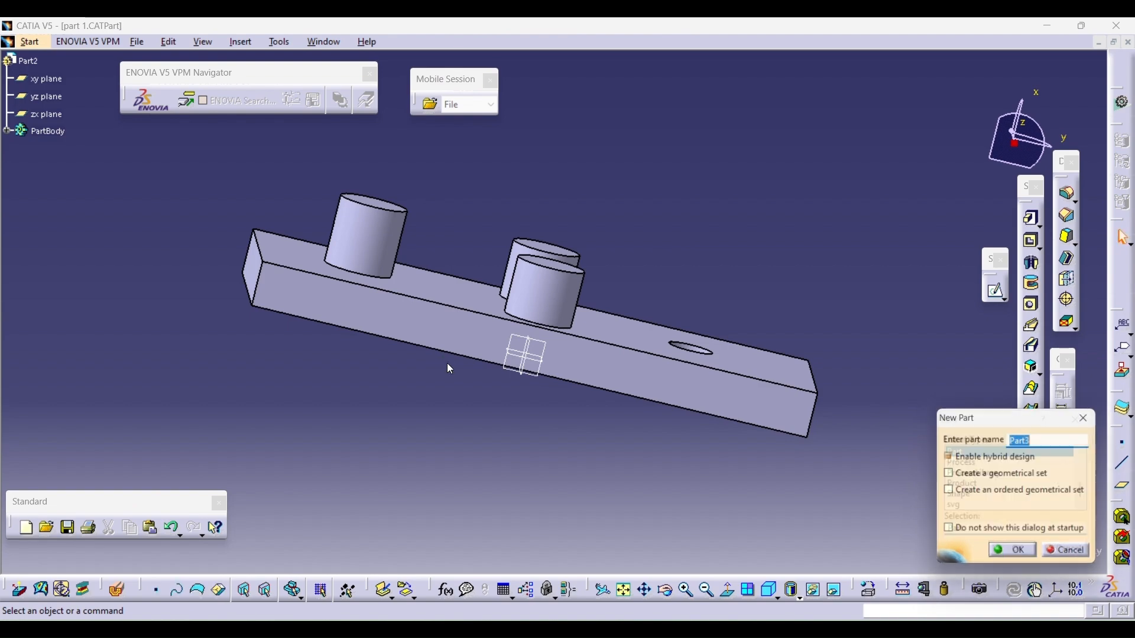
key("Return")
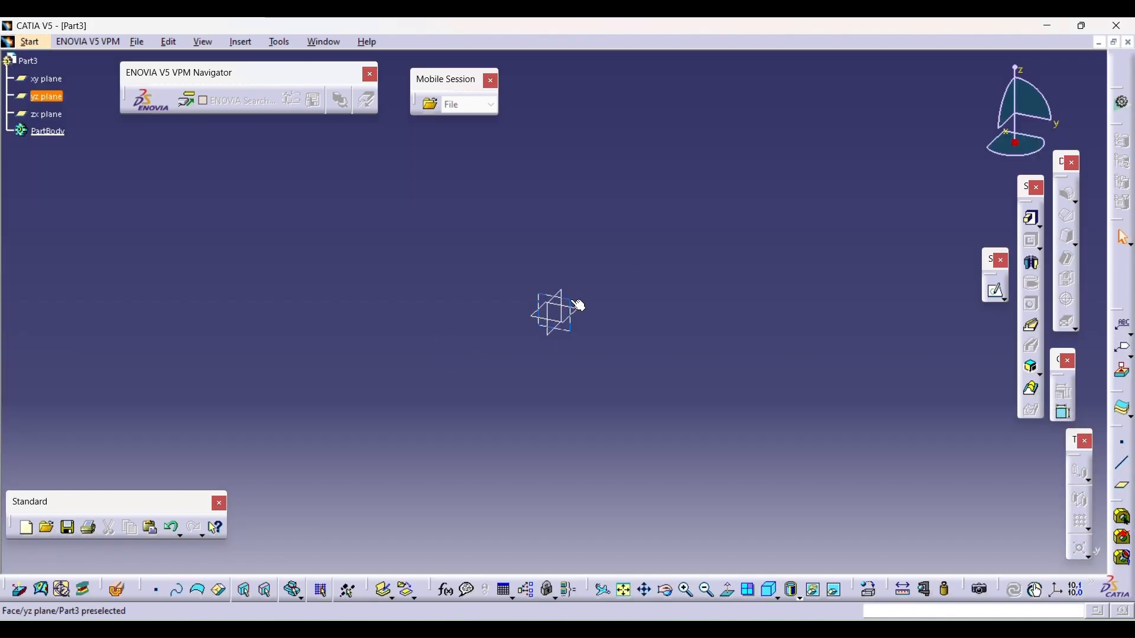
- Open a sketch on the yz plane and draw a centered rectangle of about 242 x 104 mm at the origin
left_click(990, 292)
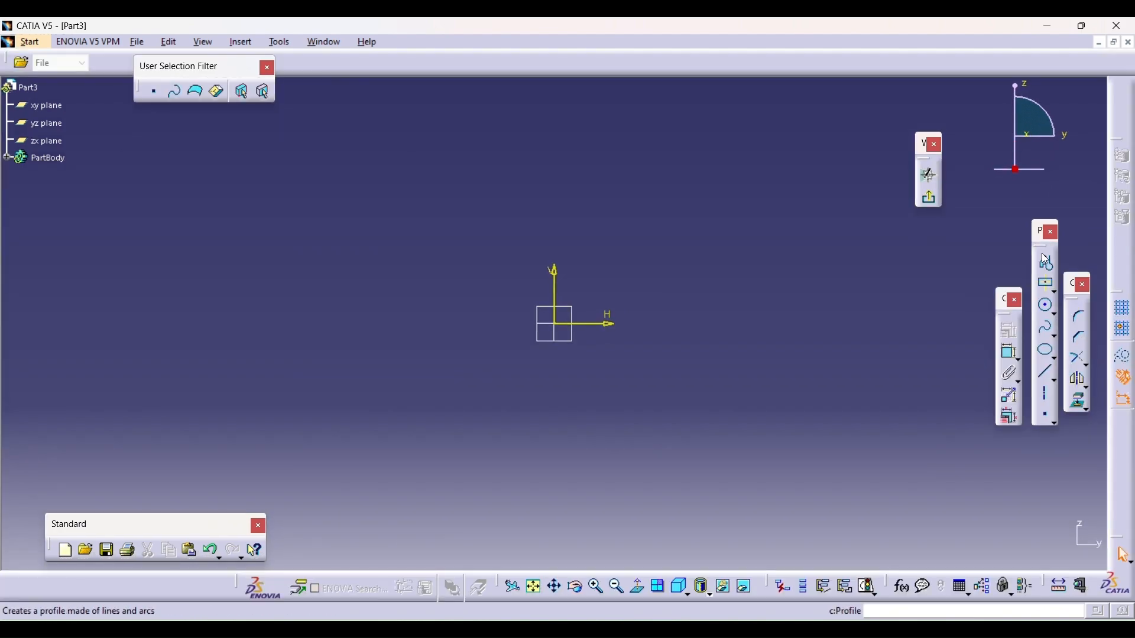
left_click(1047, 287)
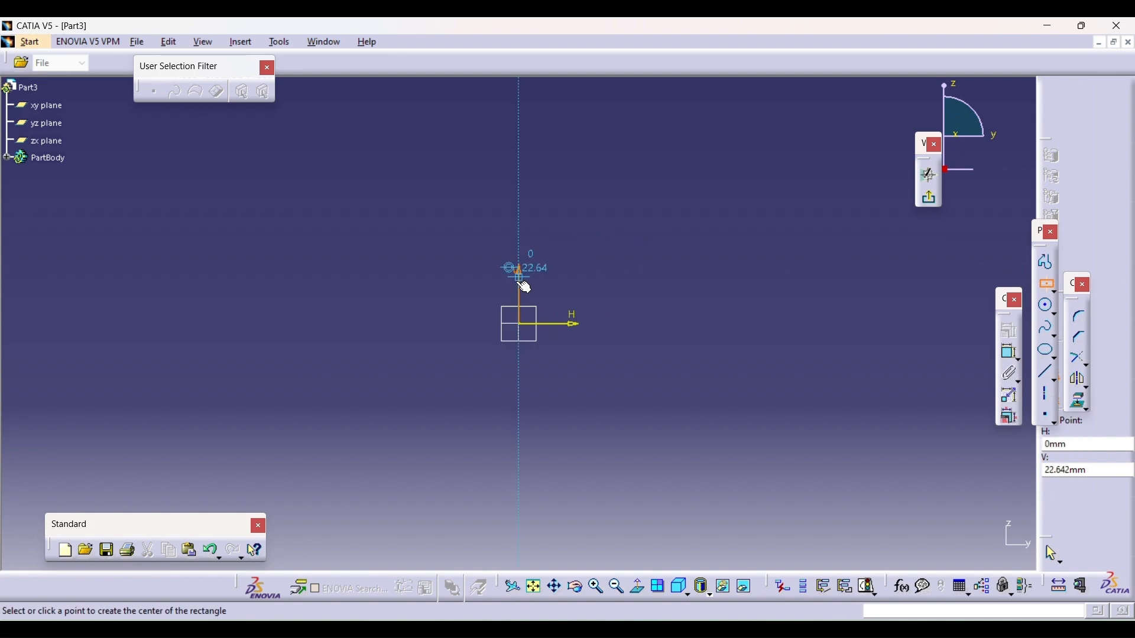
left_click(518, 324)
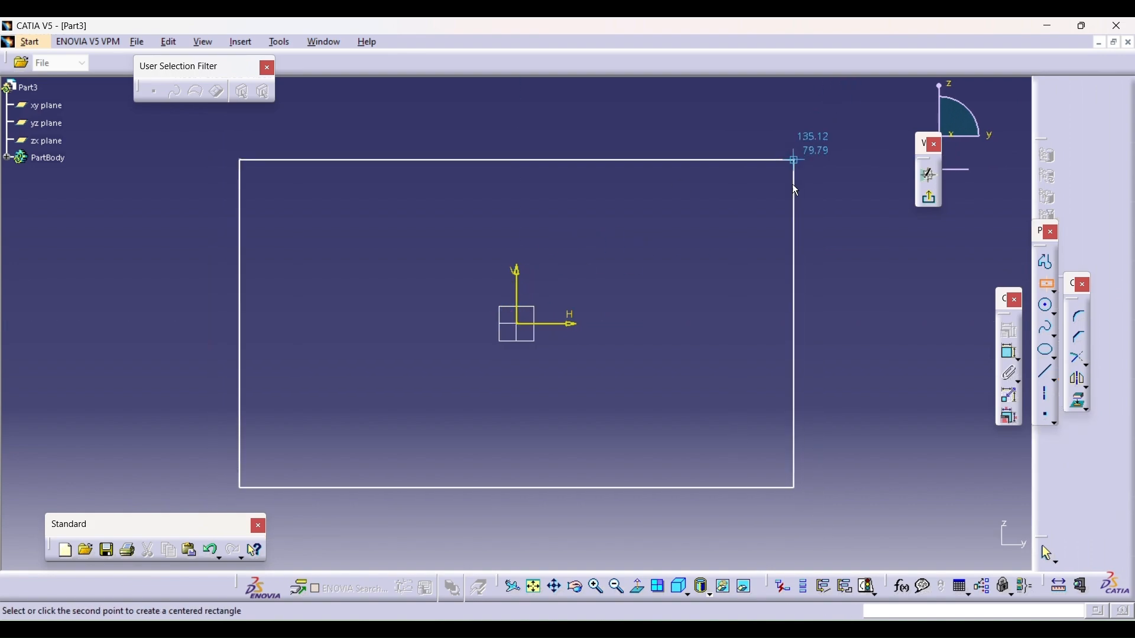
left_click(767, 216)
left_click(872, 273)
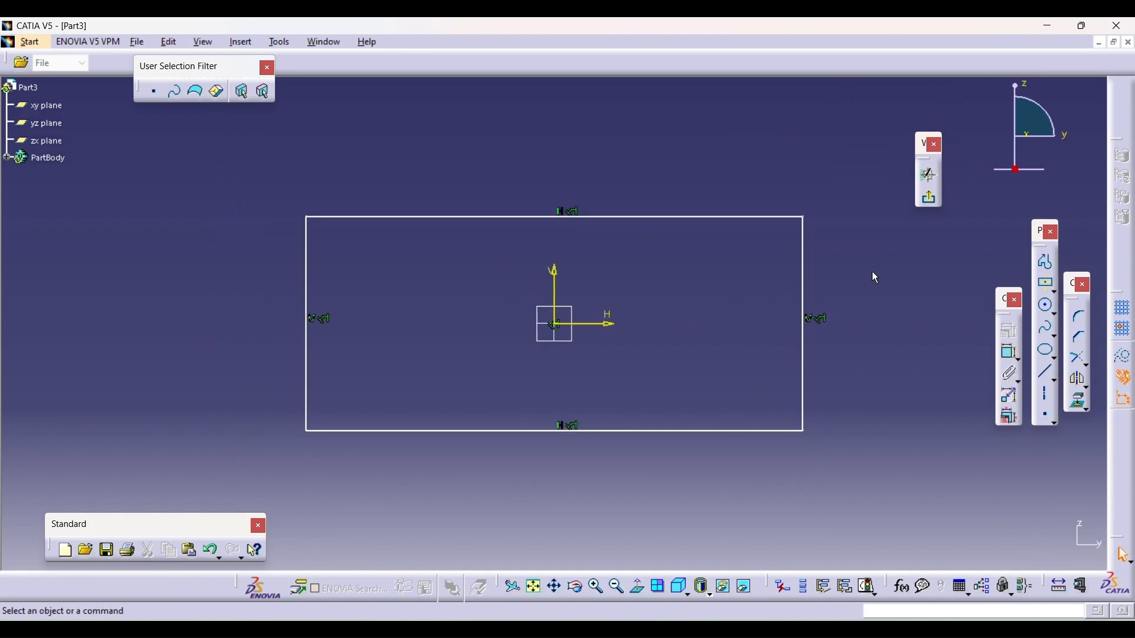
- Dimension the rectangle's height and set it to 100 mm
left_click(1009, 357)
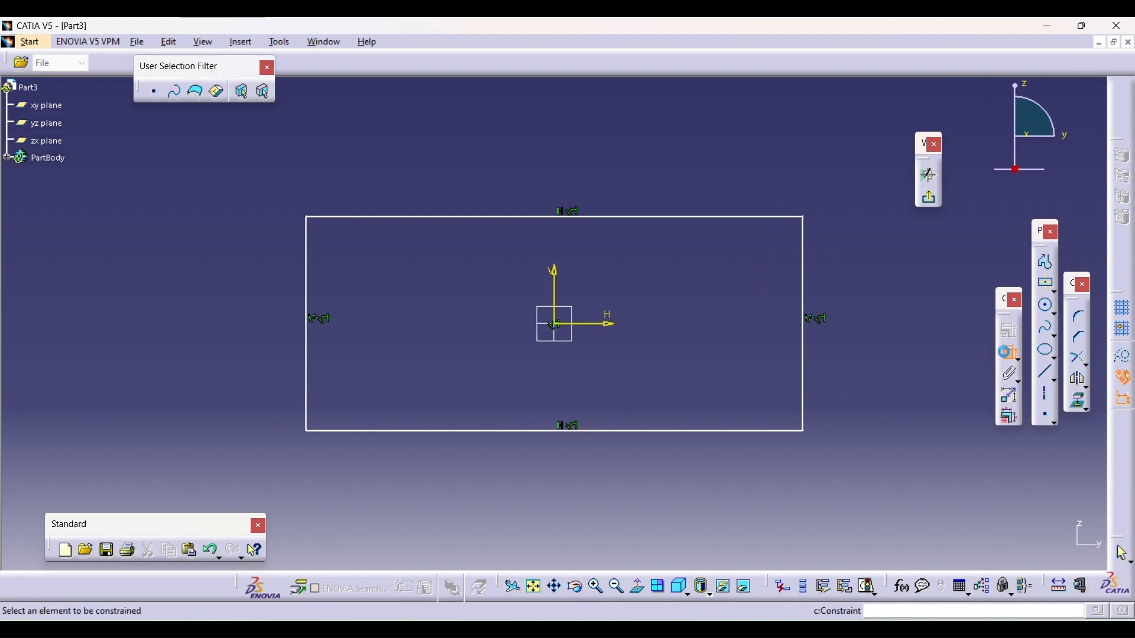
left_click(814, 276)
left_click(887, 292)
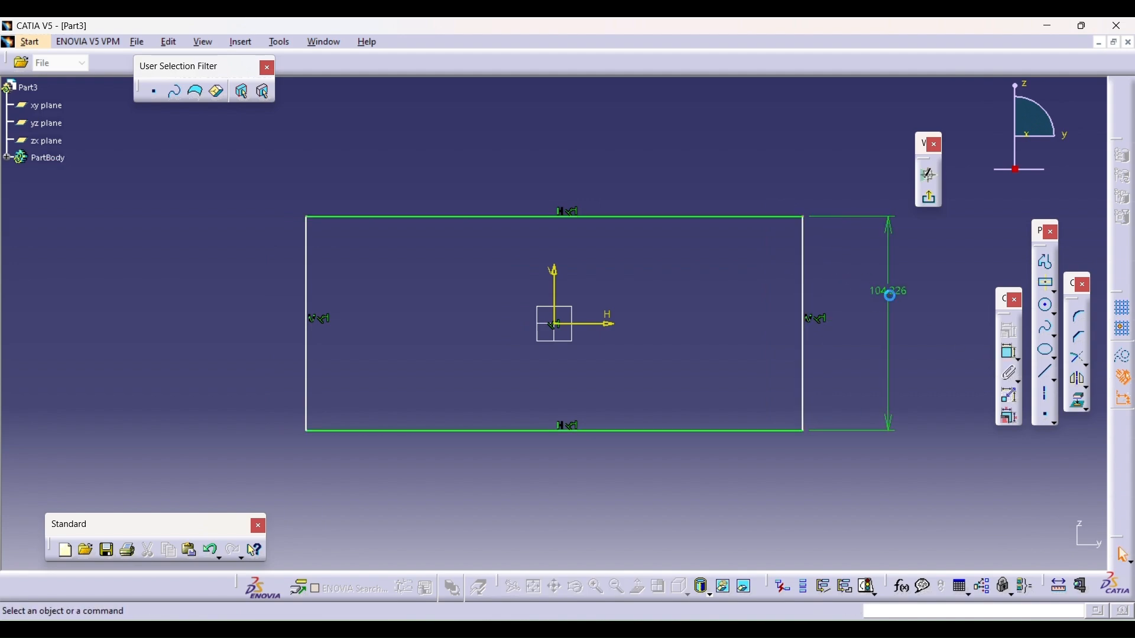
double_click(890, 293)
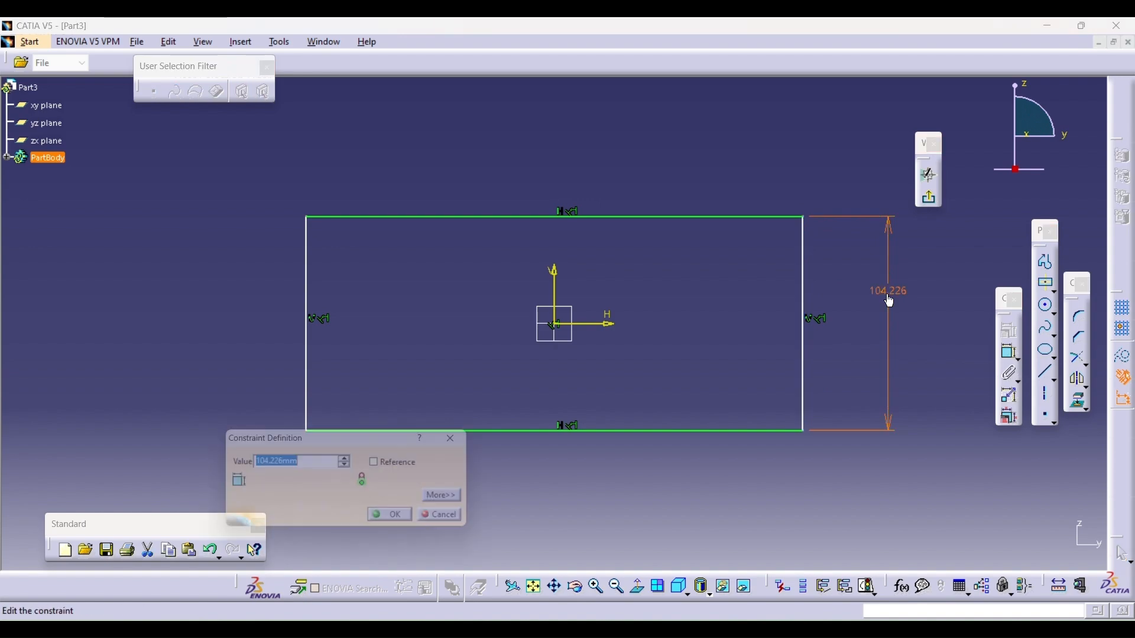
type("100")
key("Return")
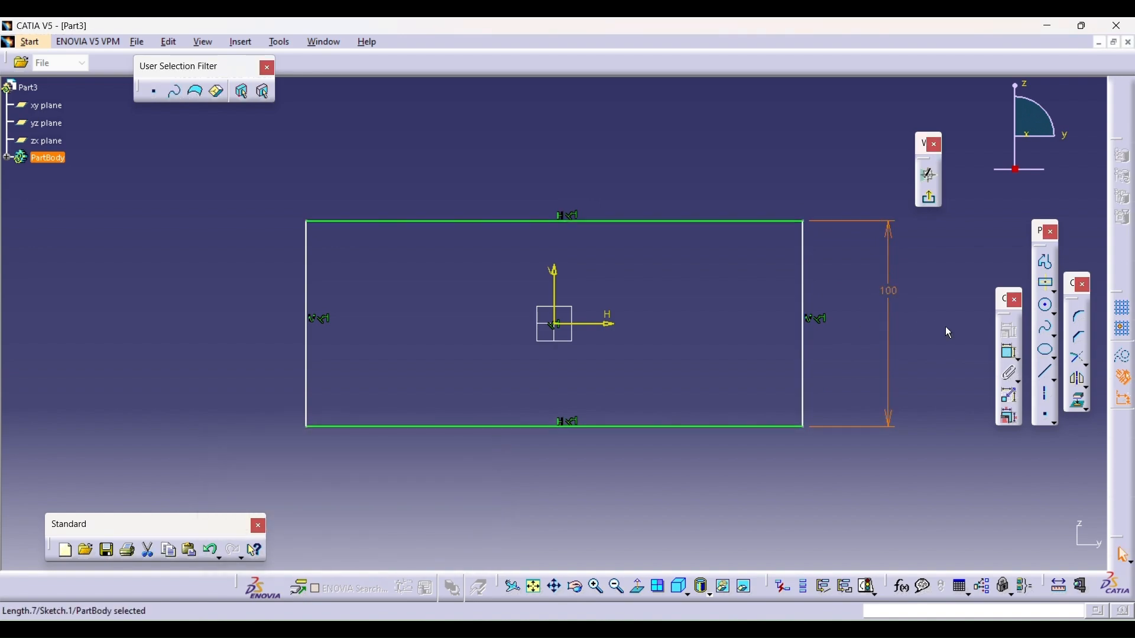
- Dimension the rectangle's width and set it to 200 mm
left_click(1011, 354)
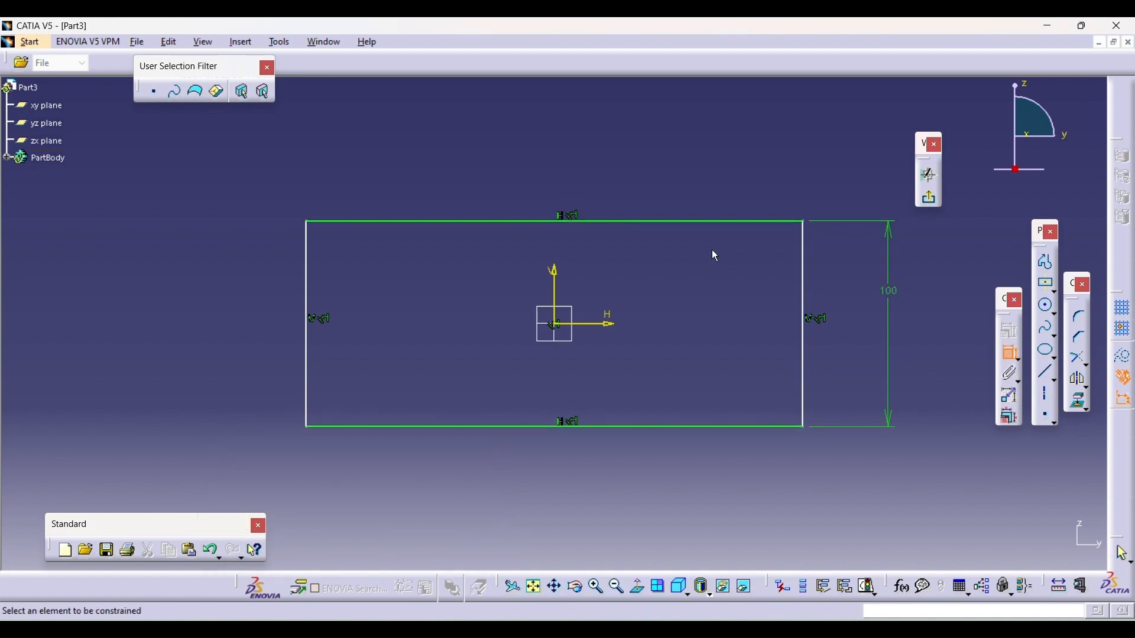
left_click(715, 224)
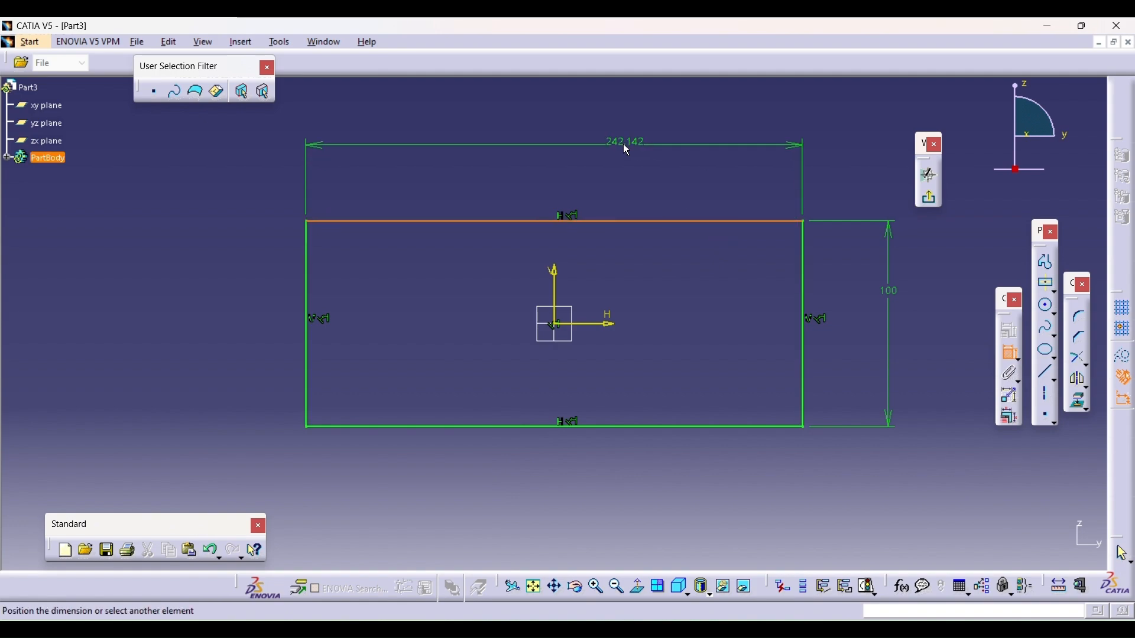
left_click(623, 146)
double_click(623, 148)
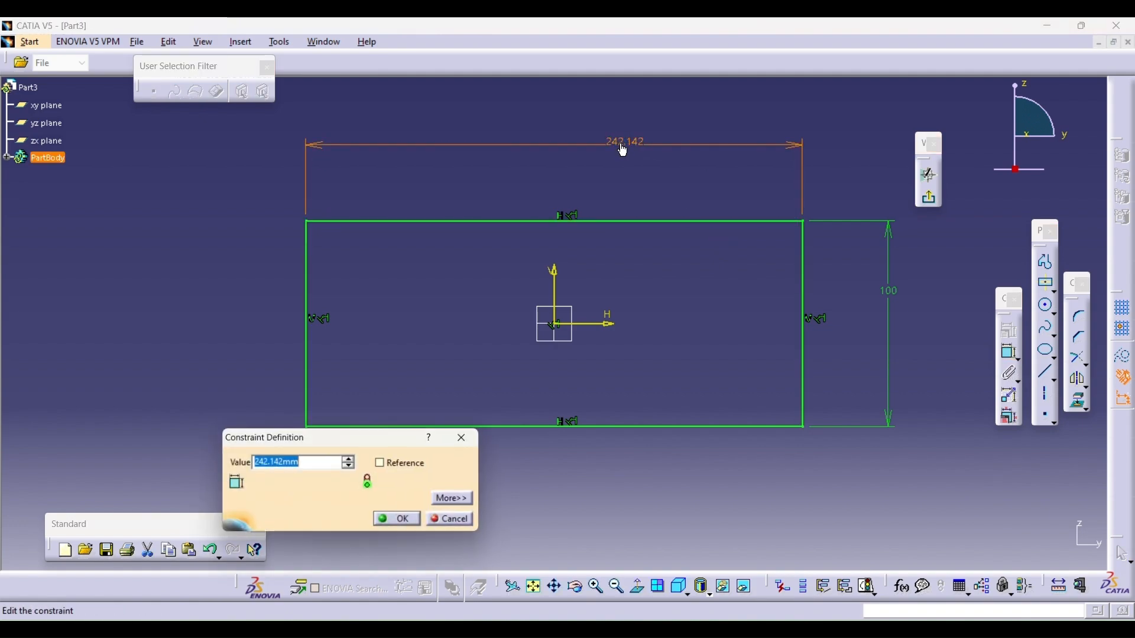
type("200")
key("Return")
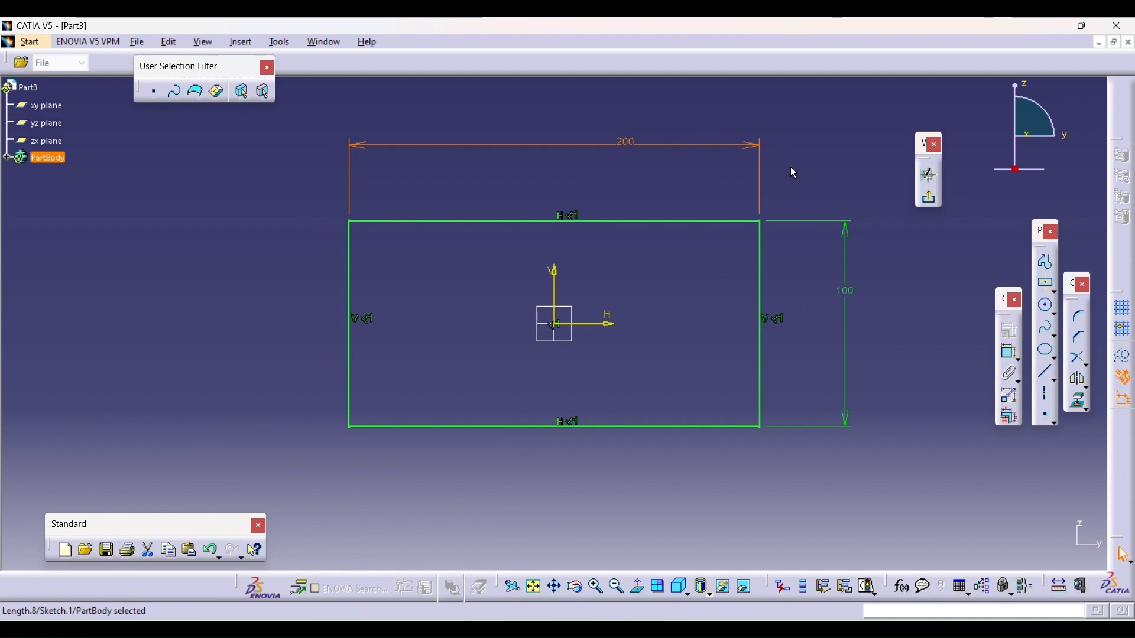
left_click(824, 156)
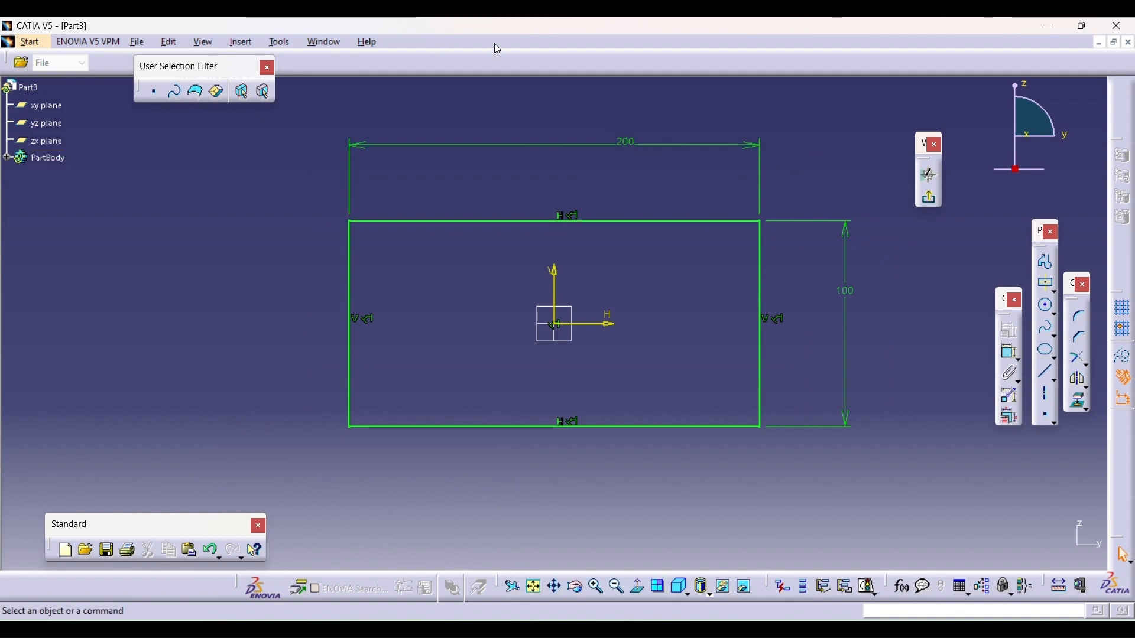
- Change the rectangle's width to 250 mm
double_click(626, 145)
type("250")
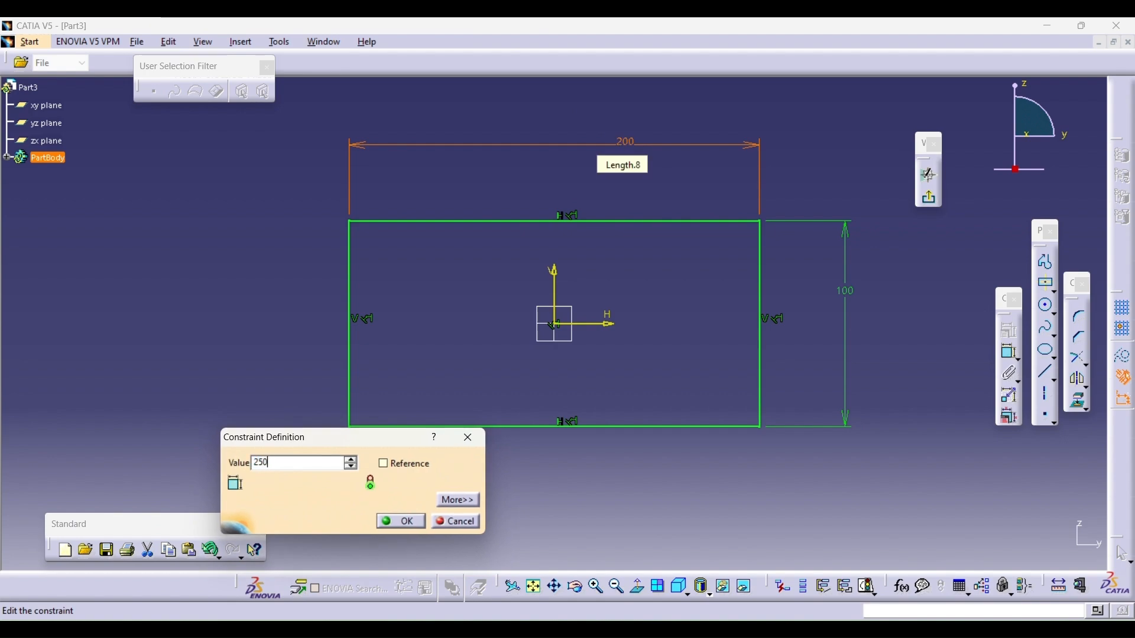
key("Return")
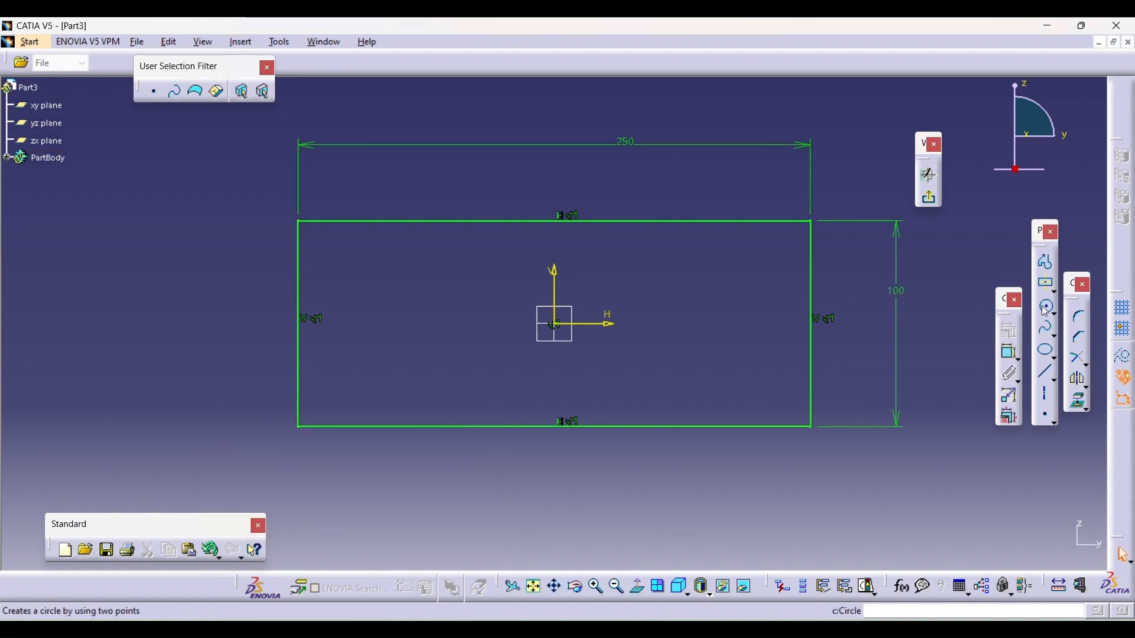
left_click(929, 198)
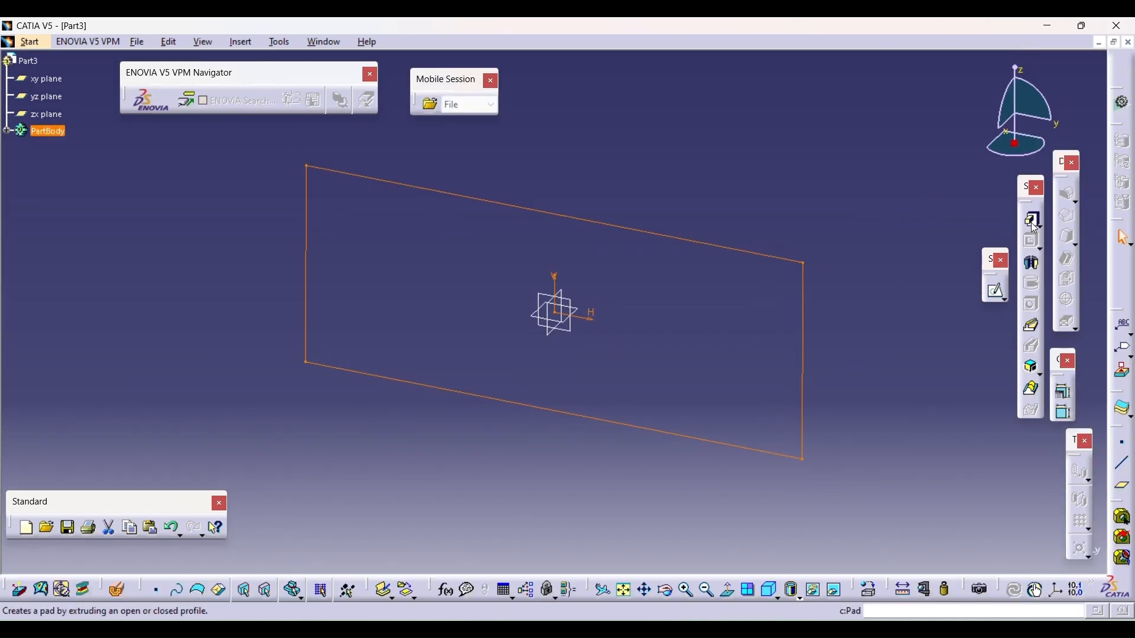
left_click(1033, 221)
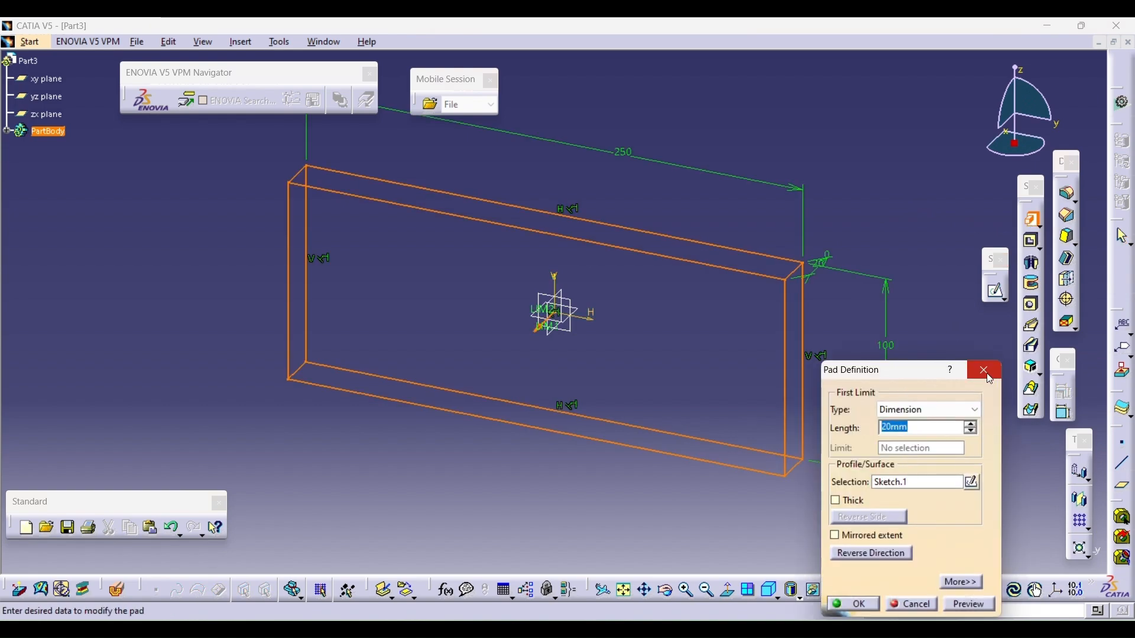
left_click(489, 41)
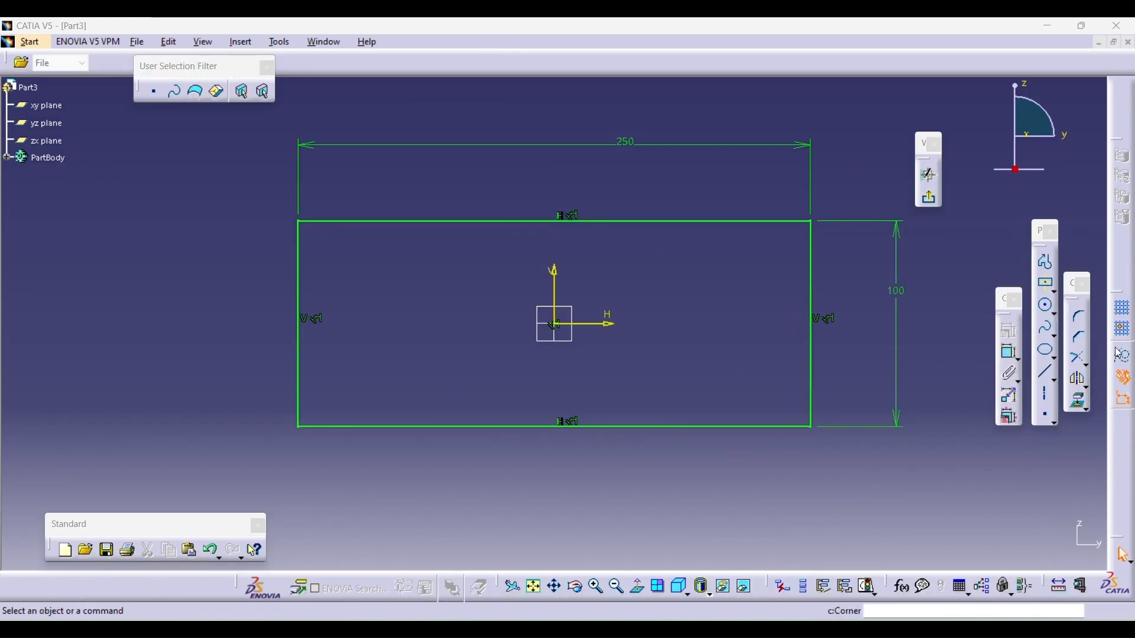
- Draw a circle of about 17 mm radius on the horizontal axis, centered about 81 mm left of the origin
left_click(1042, 311)
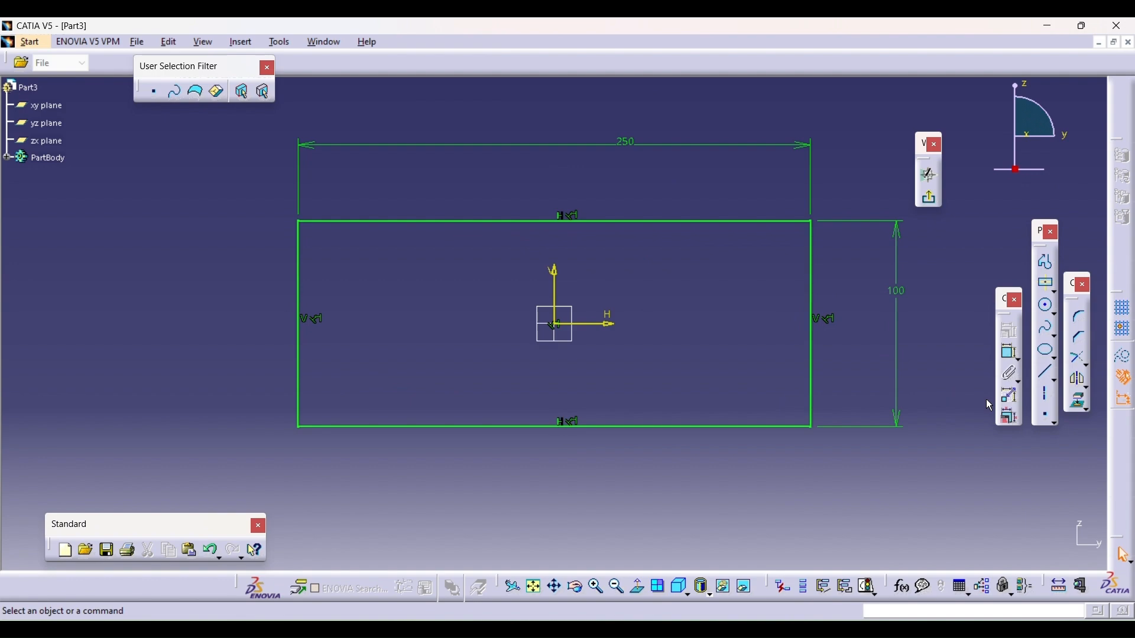
left_click(1048, 306)
left_click(354, 324)
left_click(369, 292)
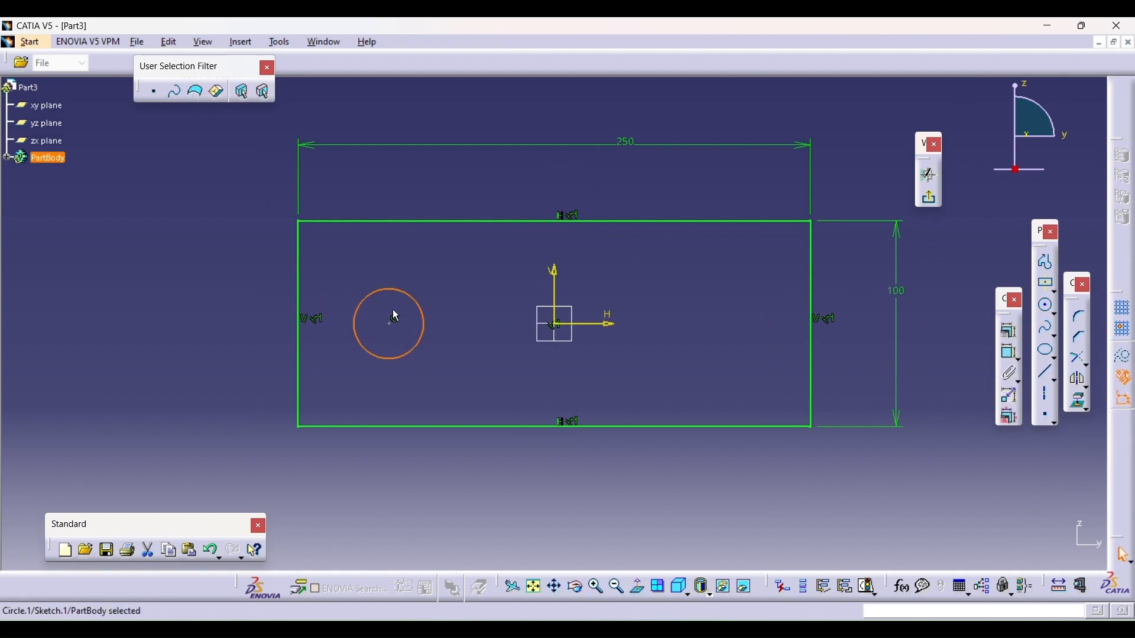
- Set the left circle's radius to 30 mm
double_click(426, 328)
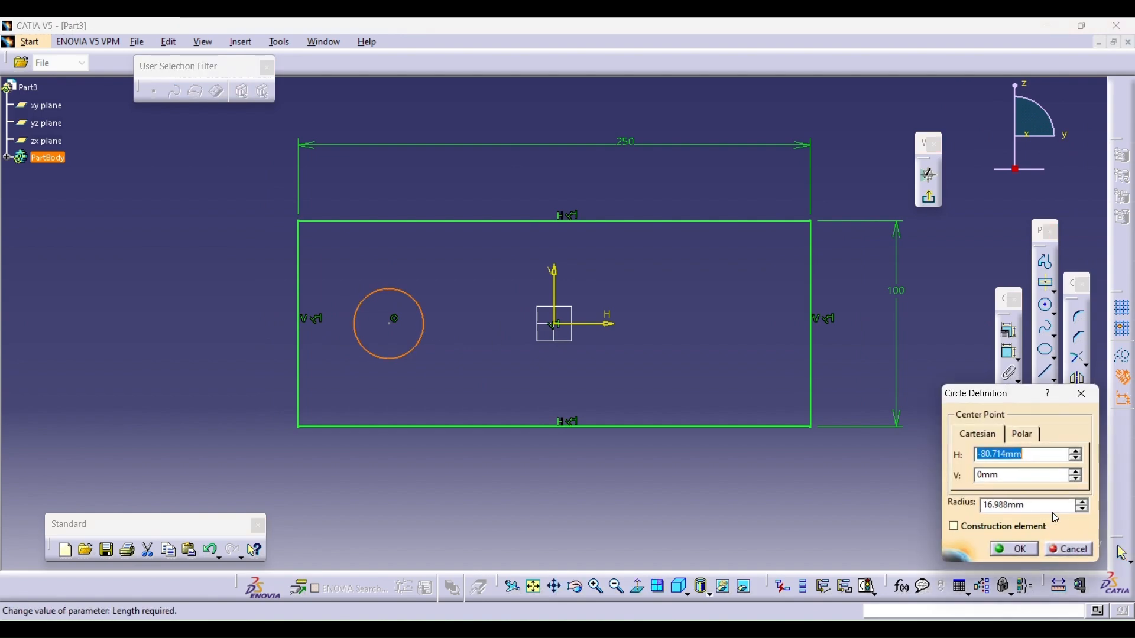
double_click(1049, 507)
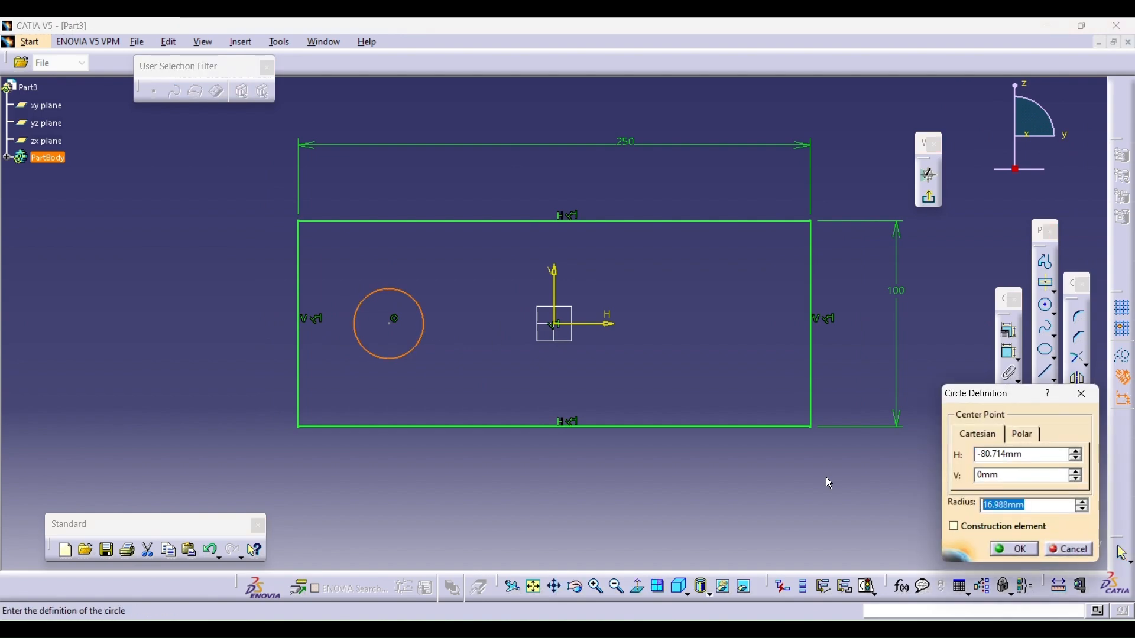
type("30")
key("Return")
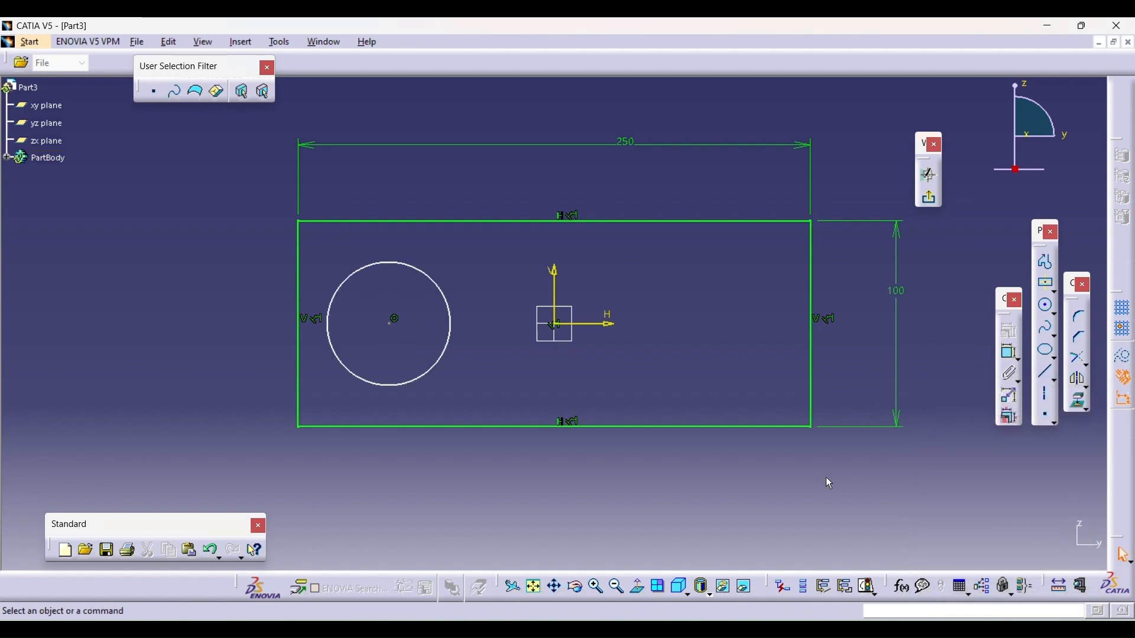
- Change the left circle's radius to 15 mm
double_click(448, 349)
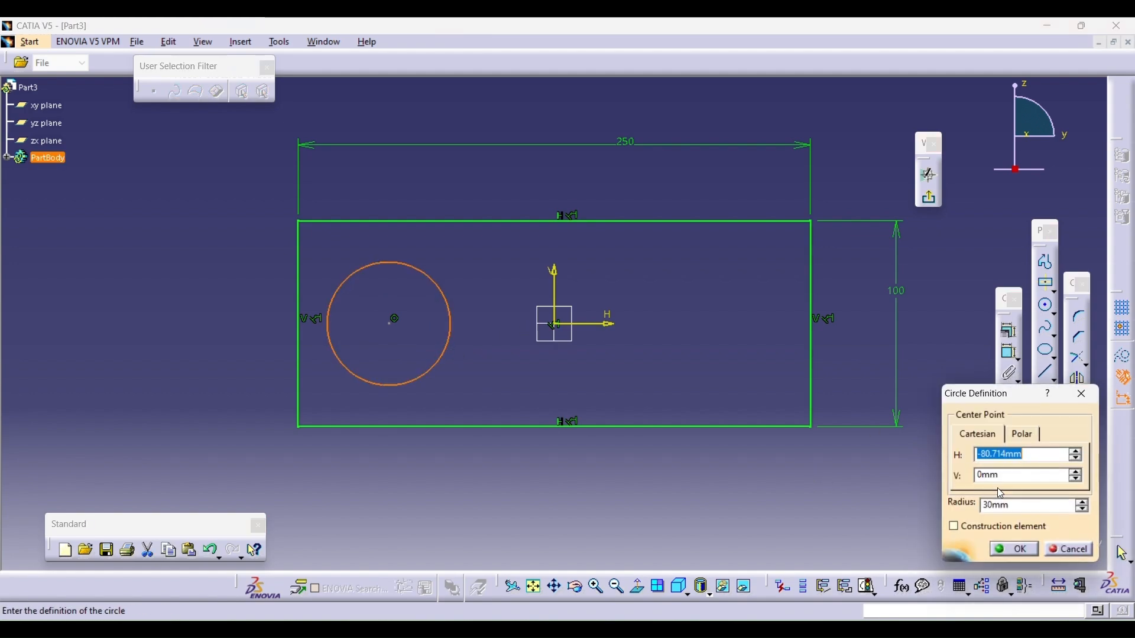
double_click(1012, 507)
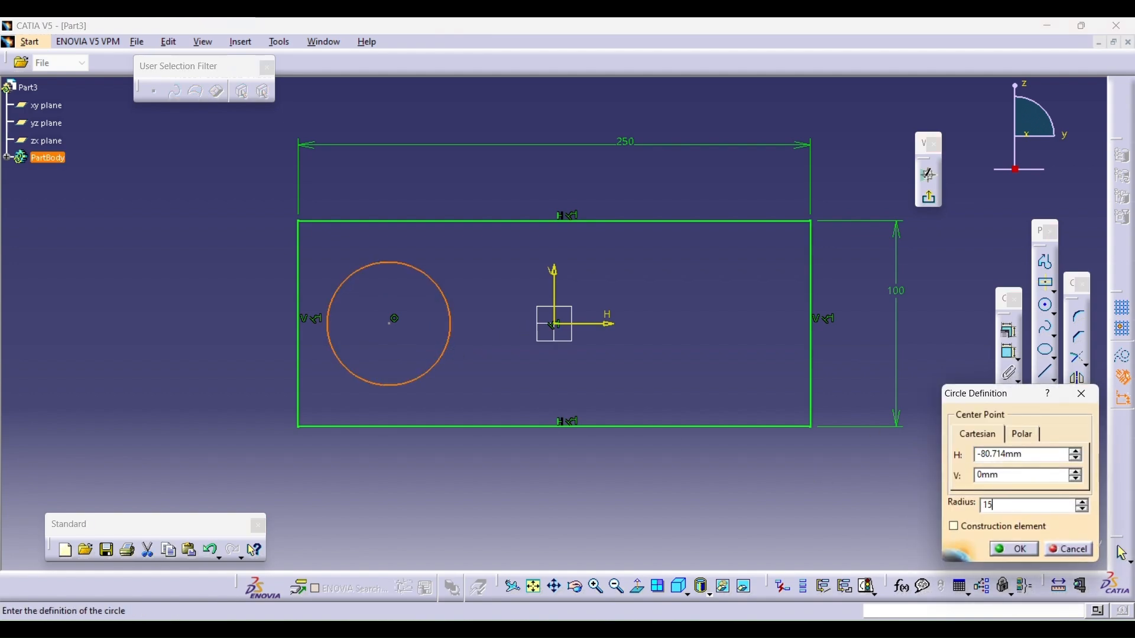
type("15")
key("Return")
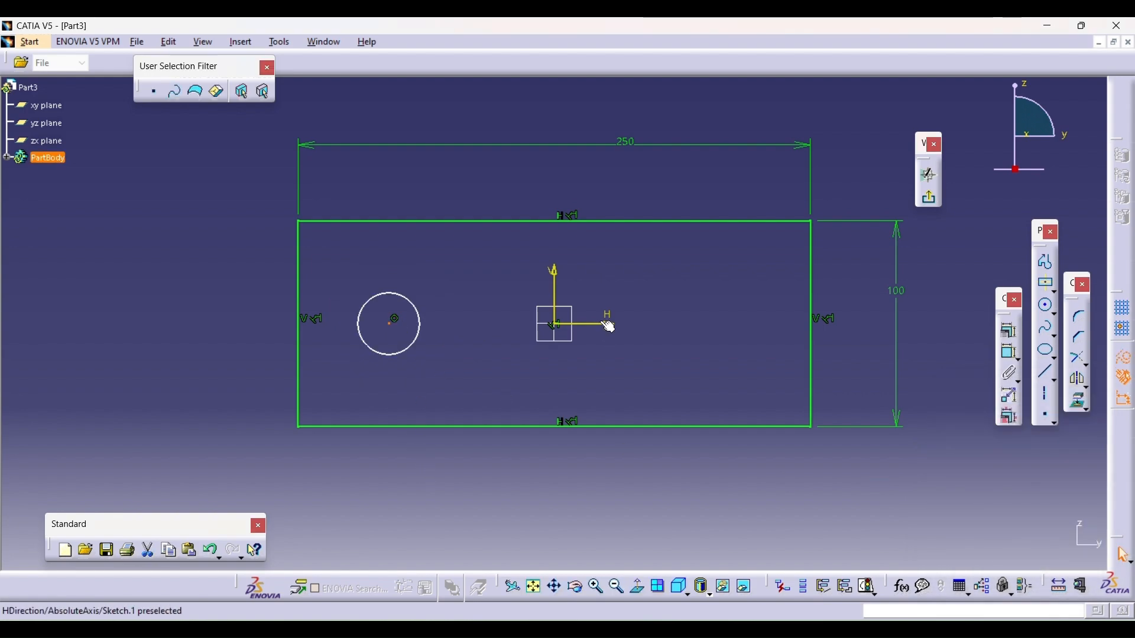
- Dimension the distance from the left circle's center to the vertical axis and set it to 80 mm
left_click(555, 286, "ctrl")
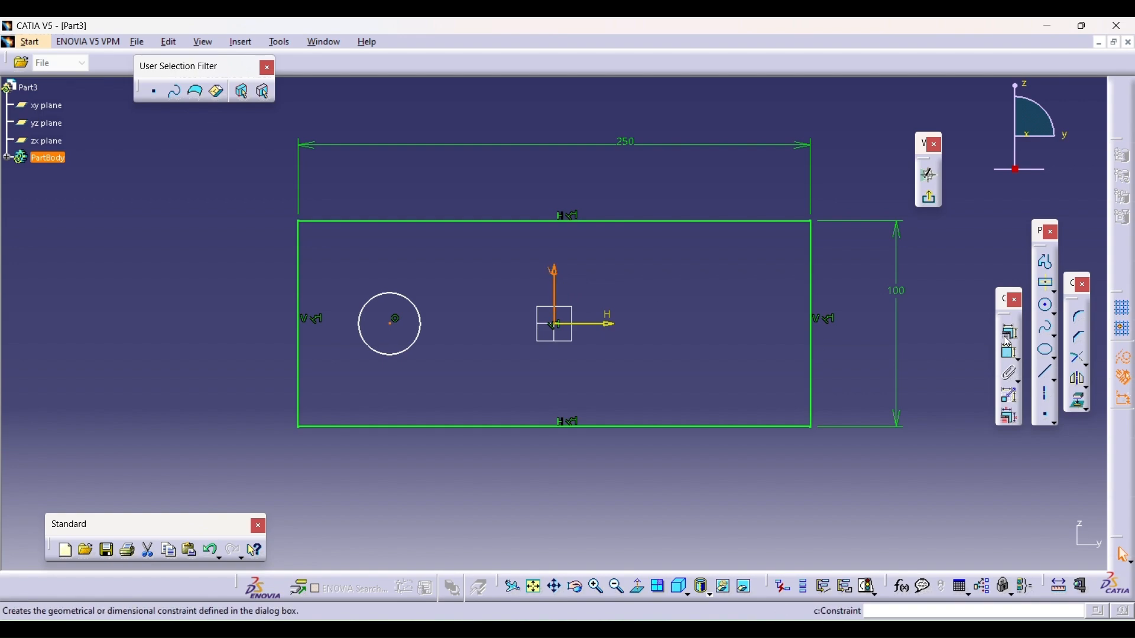
left_click(1012, 360)
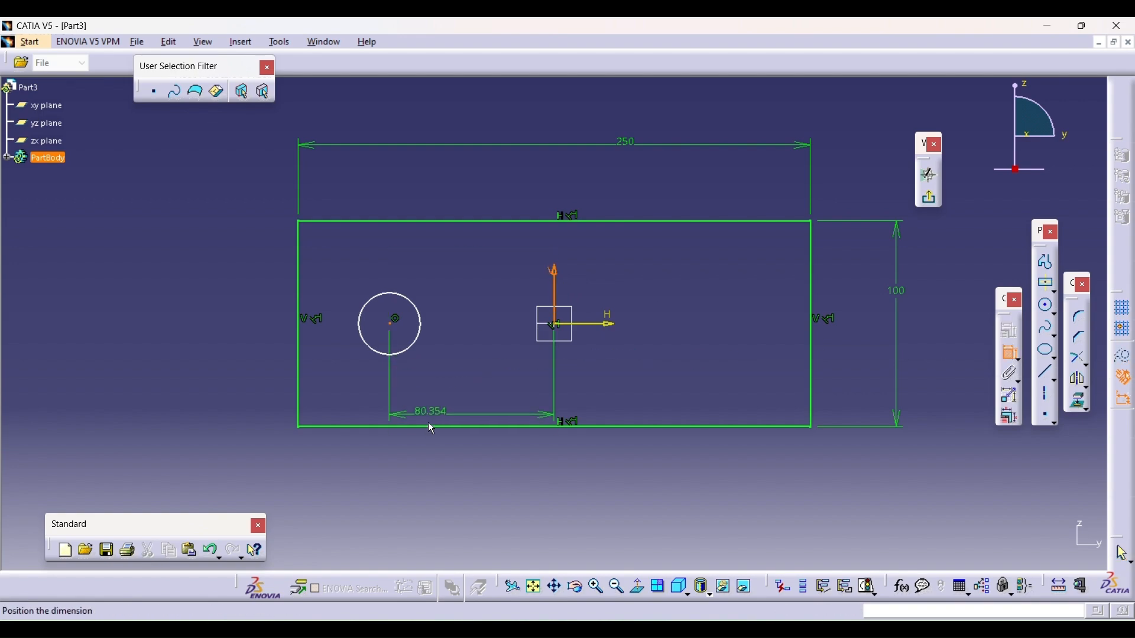
left_click(469, 477)
double_click(471, 482)
type("80mm")
key("Return")
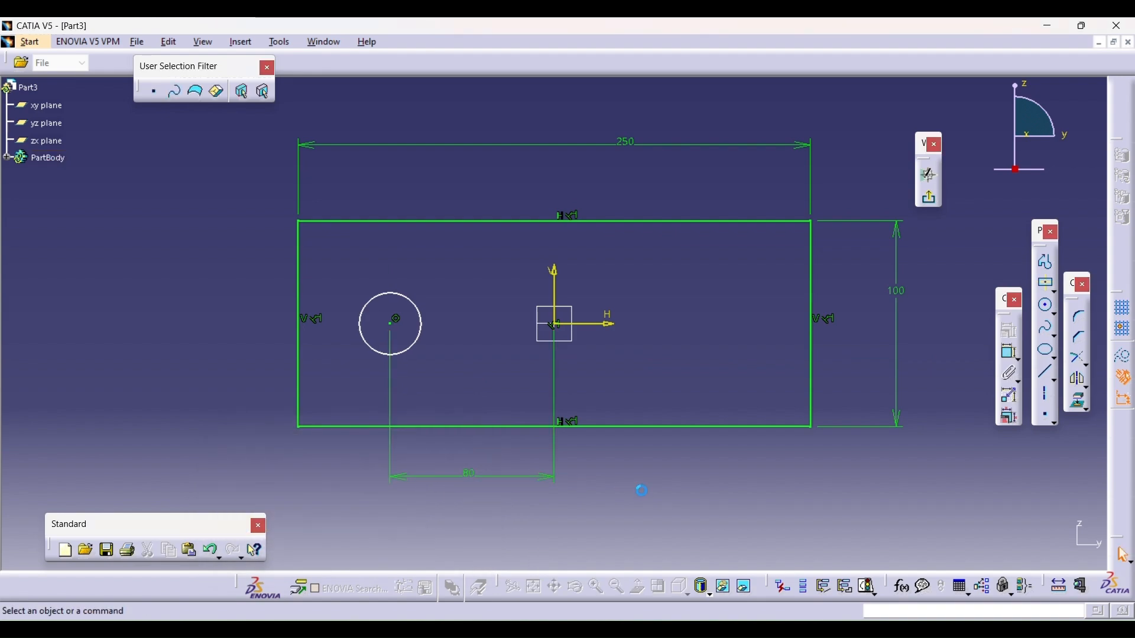
- Draw two circles centered on the vertical axis, one above the origin and one of about 12 mm radius about 38 mm below it
left_click(1047, 305)
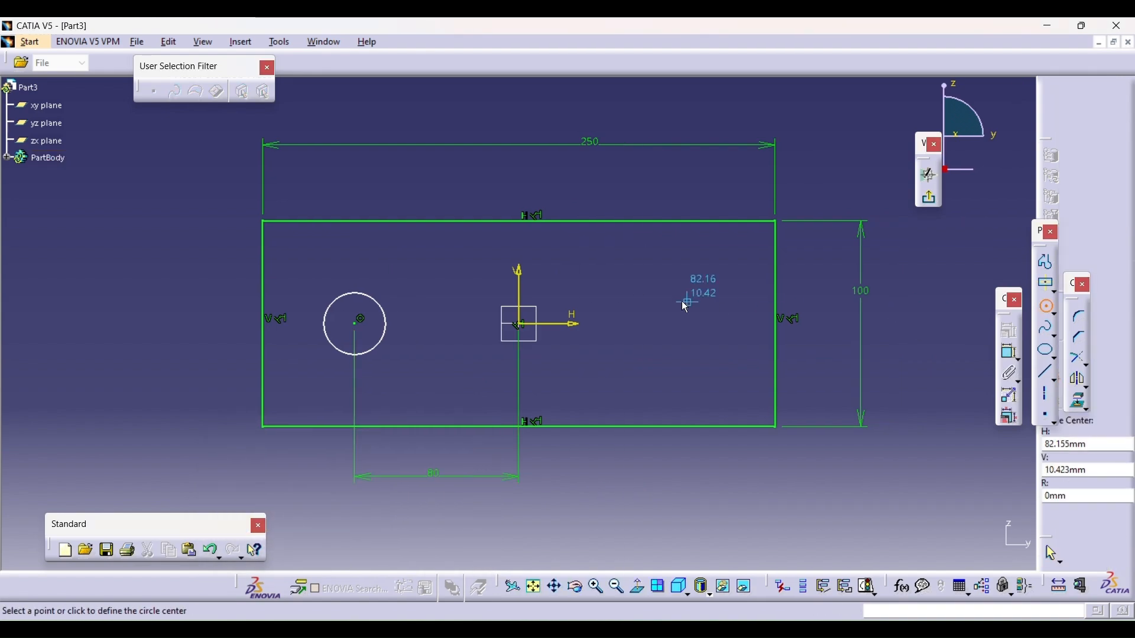
left_click(521, 268)
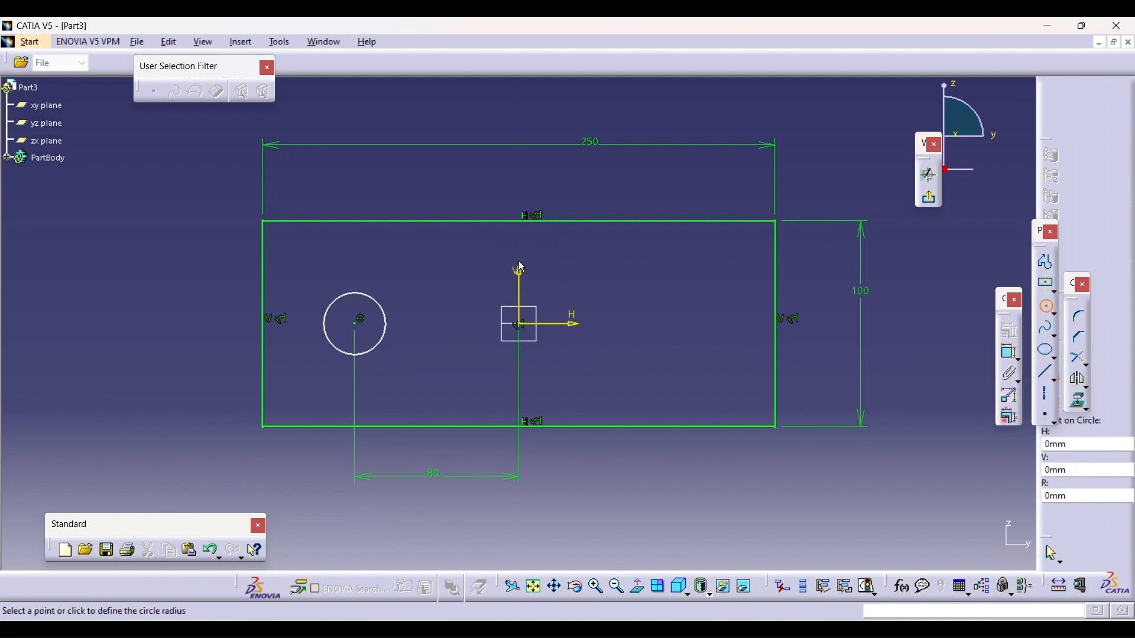
left_click(539, 239)
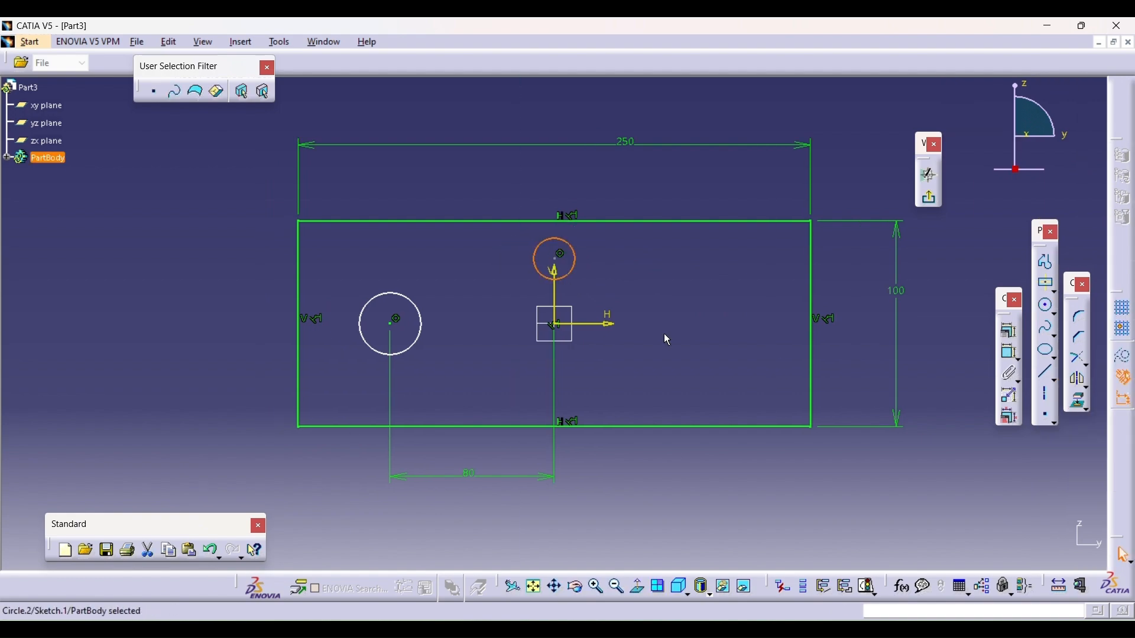
left_click(1047, 305)
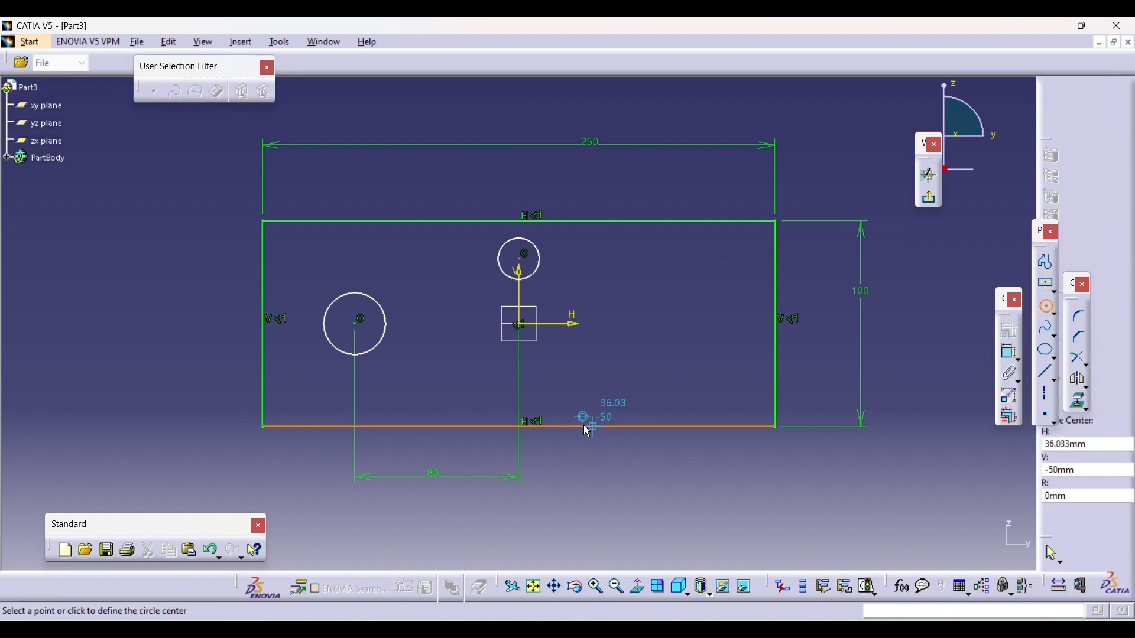
left_click(525, 396)
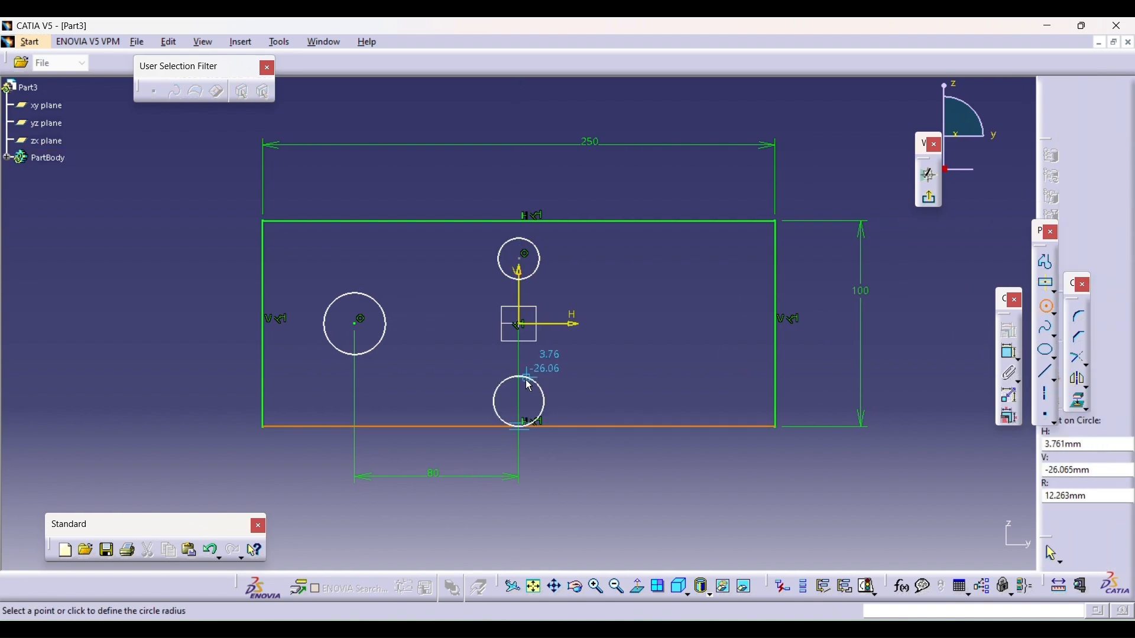
left_click(522, 423)
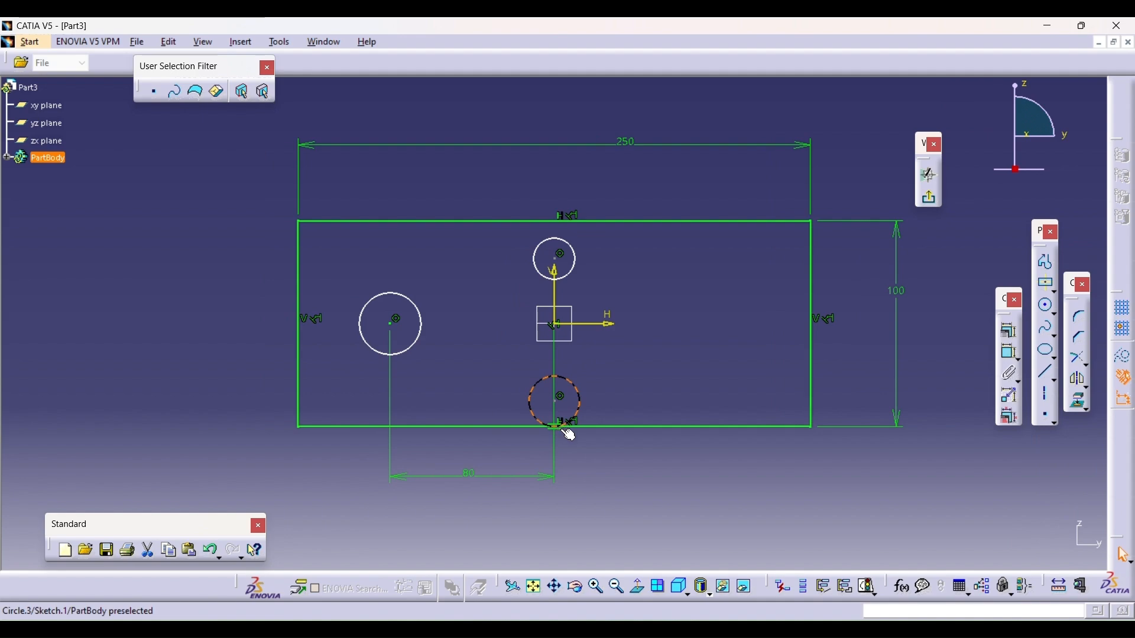
- Delete the tangency constraint between the lower circle and the rectangle's bottom edge
left_click(583, 463)
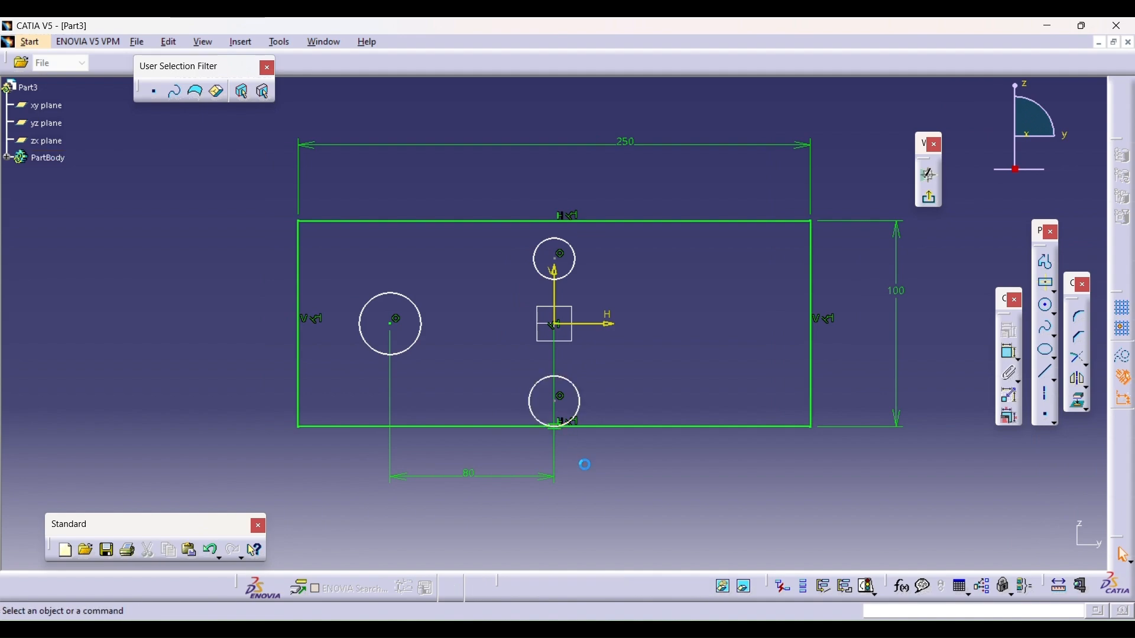
left_click(566, 431)
left_click(573, 463)
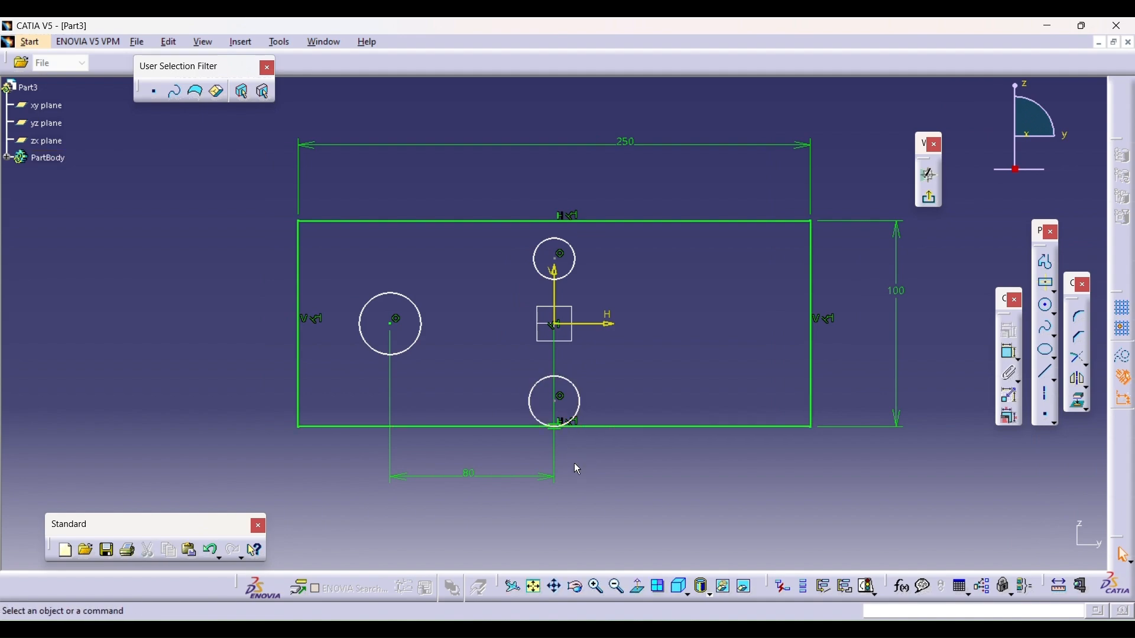
left_click(562, 429)
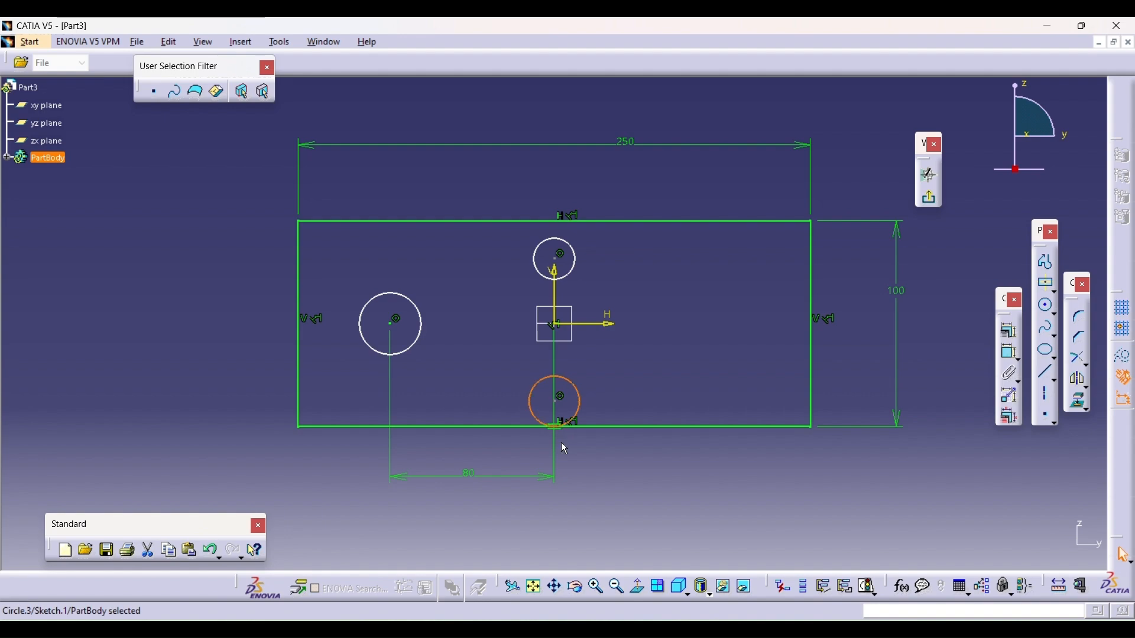
left_click(565, 449)
left_click(596, 586)
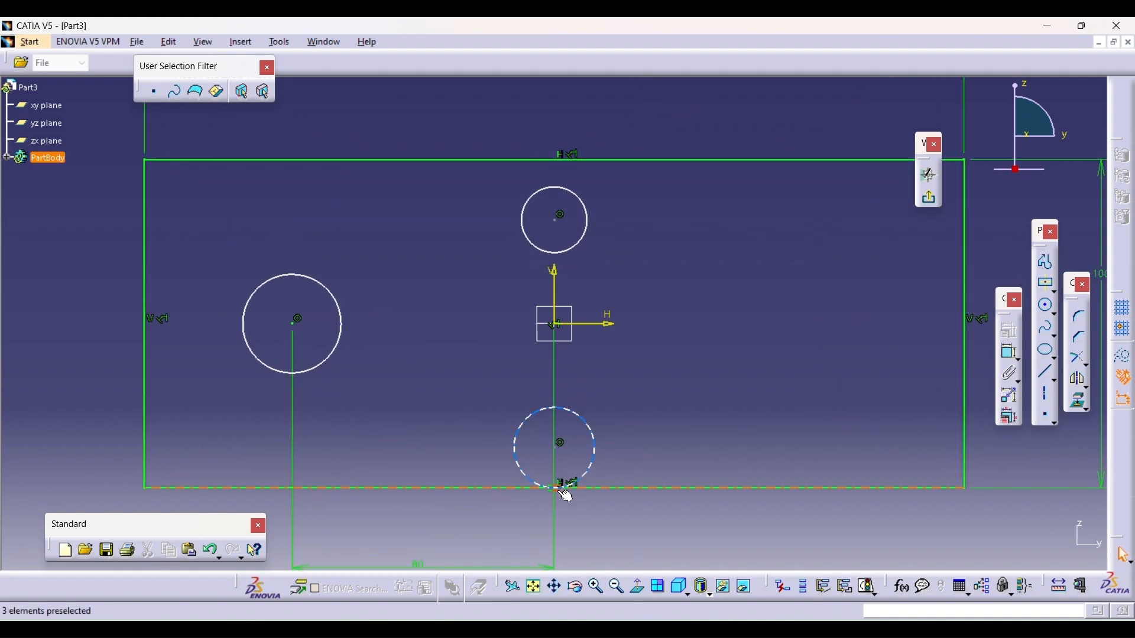
left_click(565, 496)
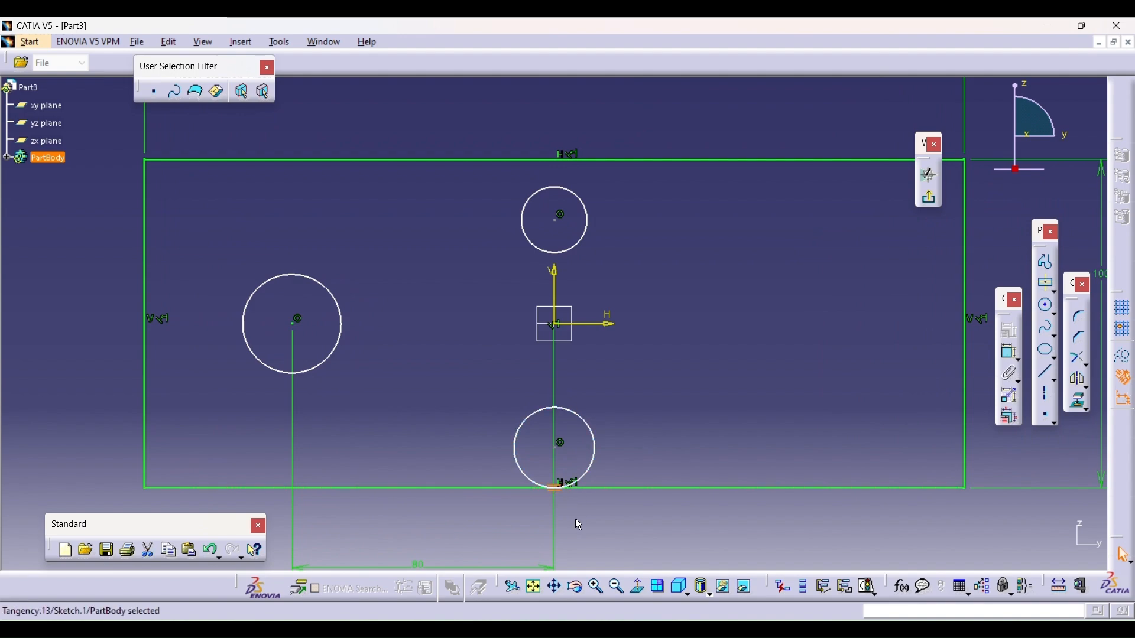
key("Delete")
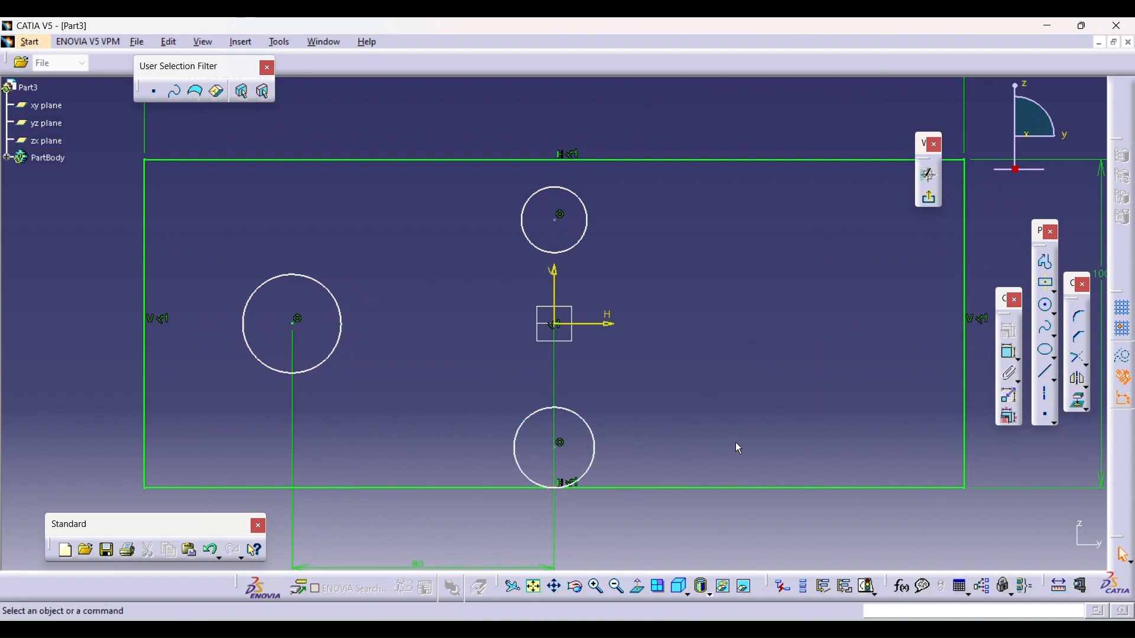
- Draw a circle on the horizontal axis, centered about 90 mm right of the origin
left_click(1046, 305)
left_click(814, 323)
left_click(822, 289)
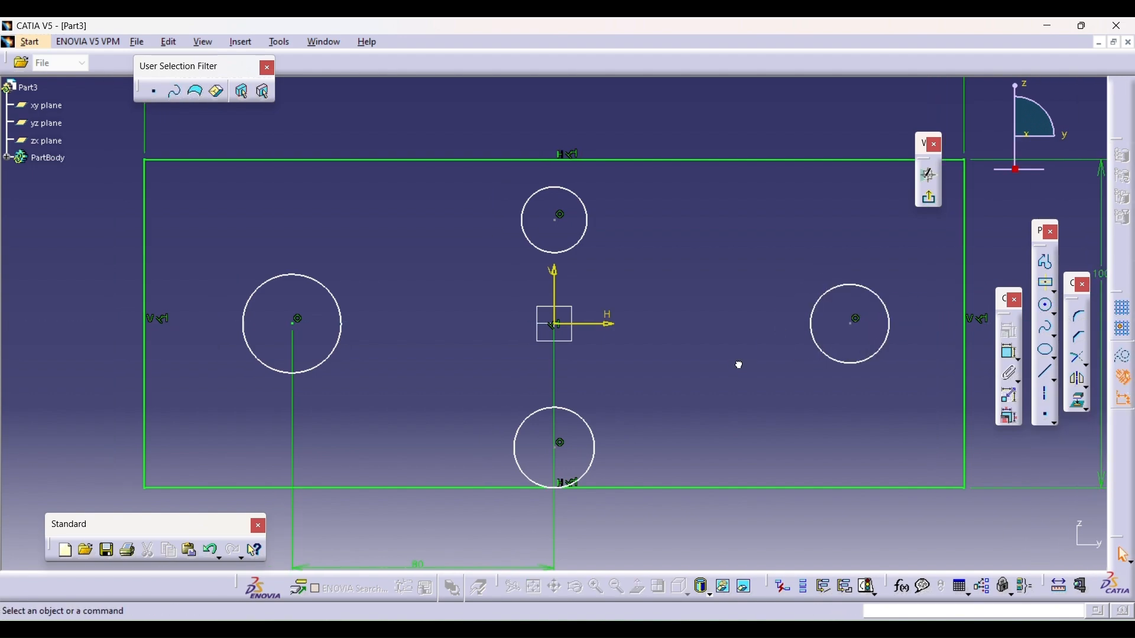
- Dimension the horizontal distance from the vertical axis to the right circle's center
left_click(561, 282)
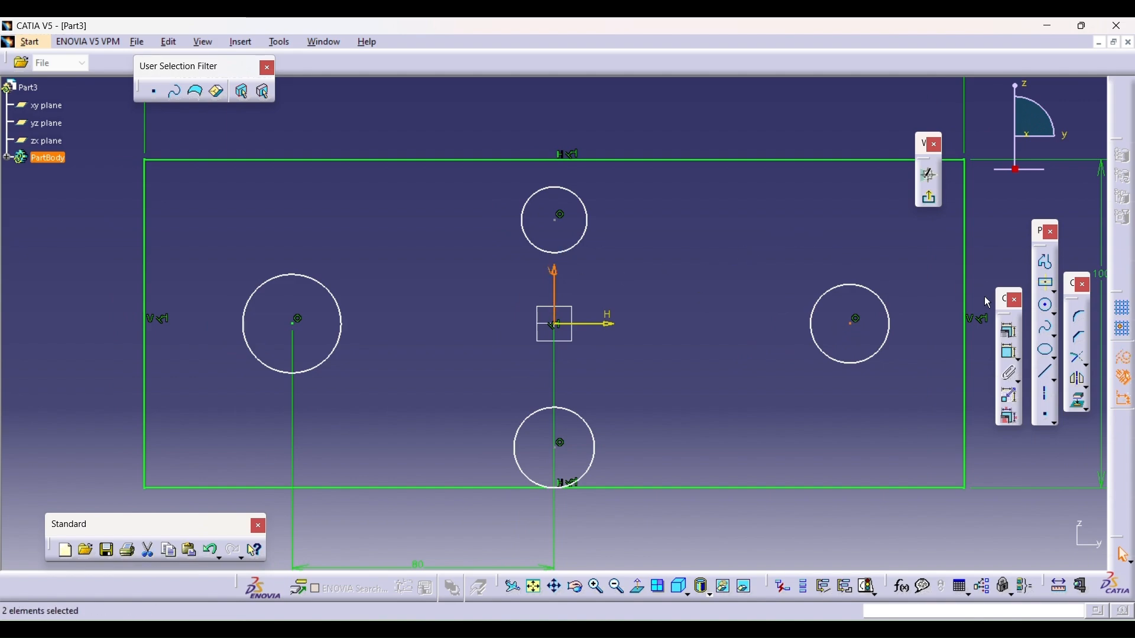
left_click(1011, 353)
left_click(555, 254)
left_click(856, 319)
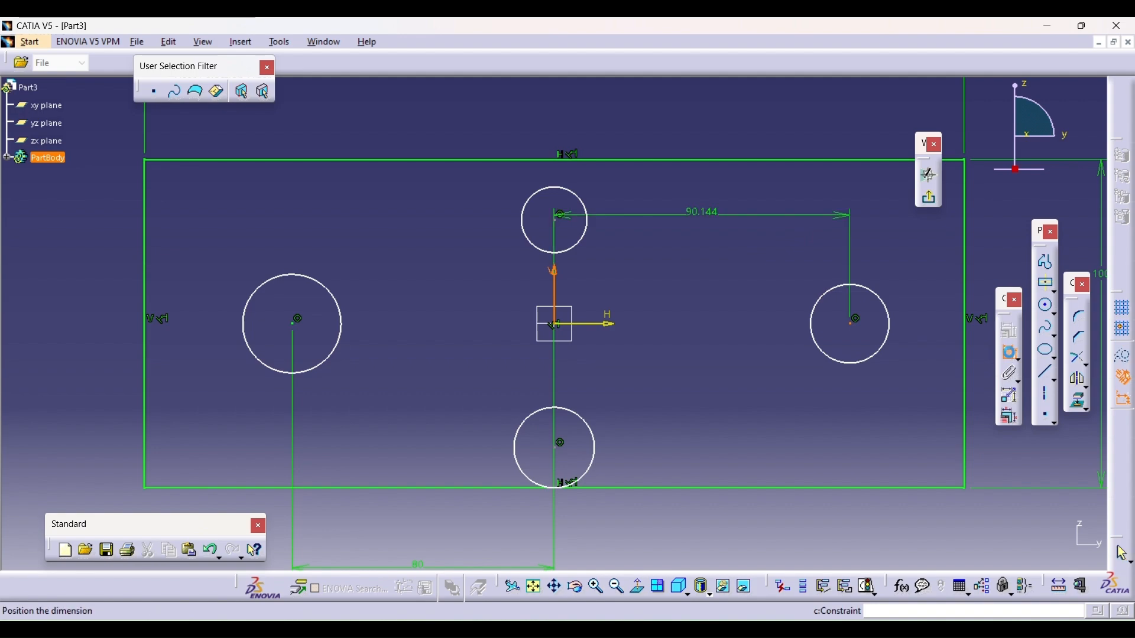
left_click(707, 238)
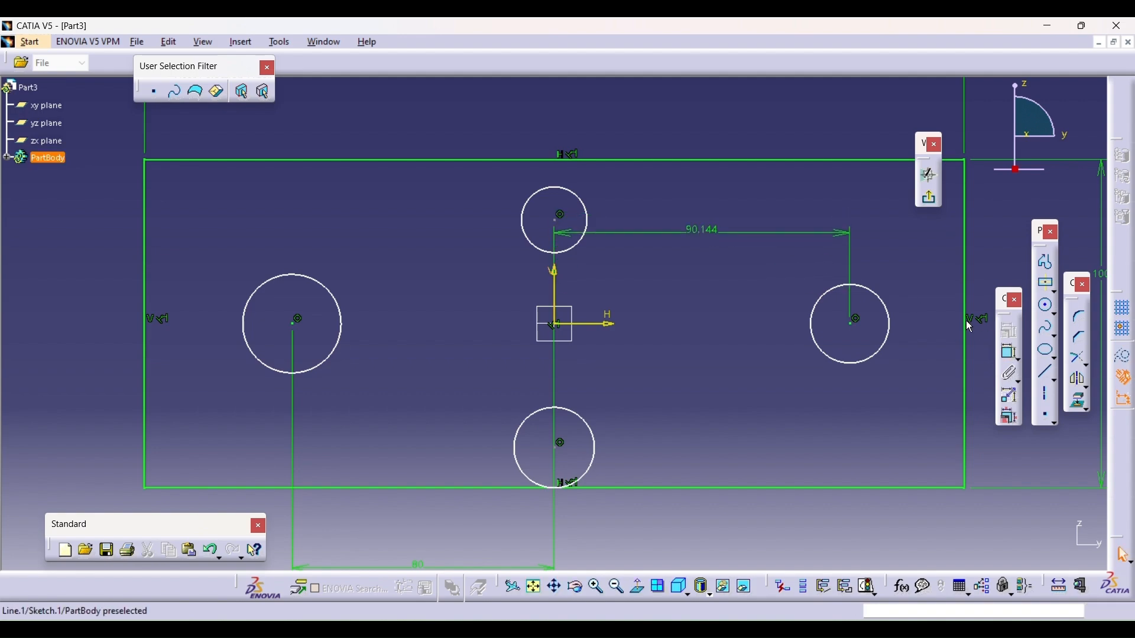
- Dimension the upper circle's center from the horizontal axis and set the distance to 25 mm
left_click(1011, 354)
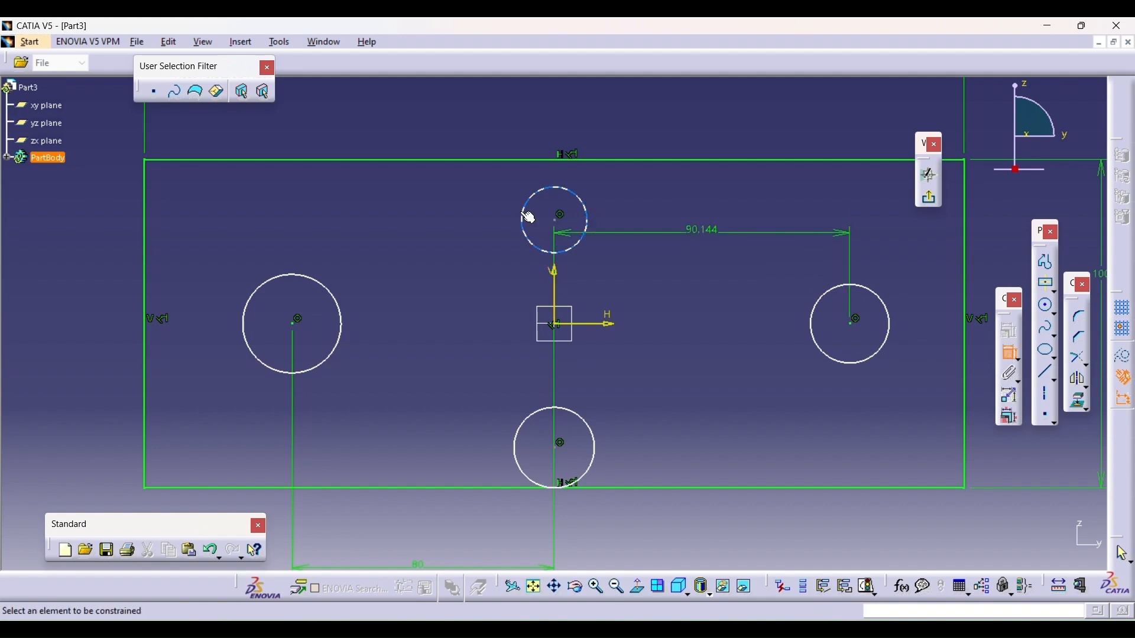
left_click(559, 222)
left_click(594, 326)
left_click(443, 258)
double_click(449, 260)
type("25mm")
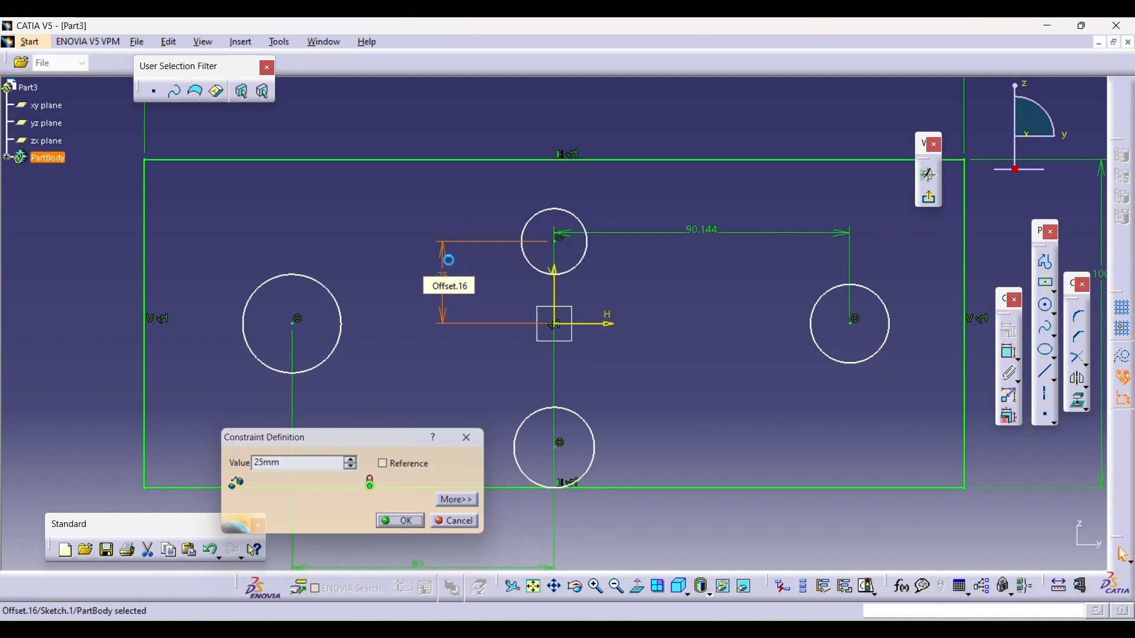
key("Return")
- Dimension the lower circle's center from the horizontal axis and set the distance to 25 mm
left_click(1010, 353)
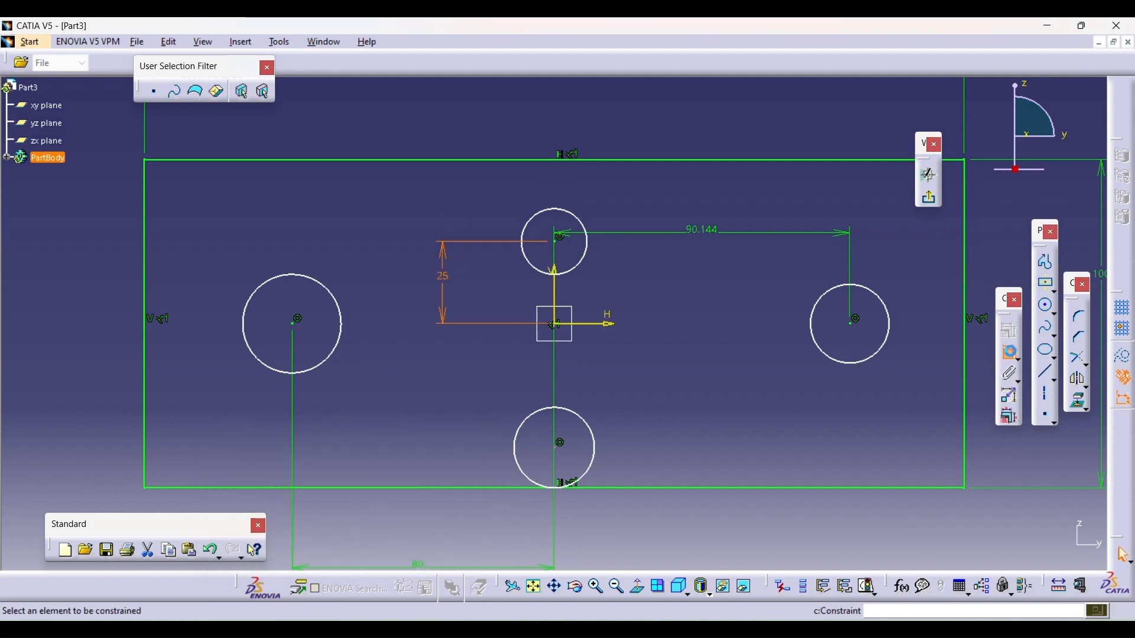
left_click(561, 444)
left_click(601, 324)
left_click(425, 387)
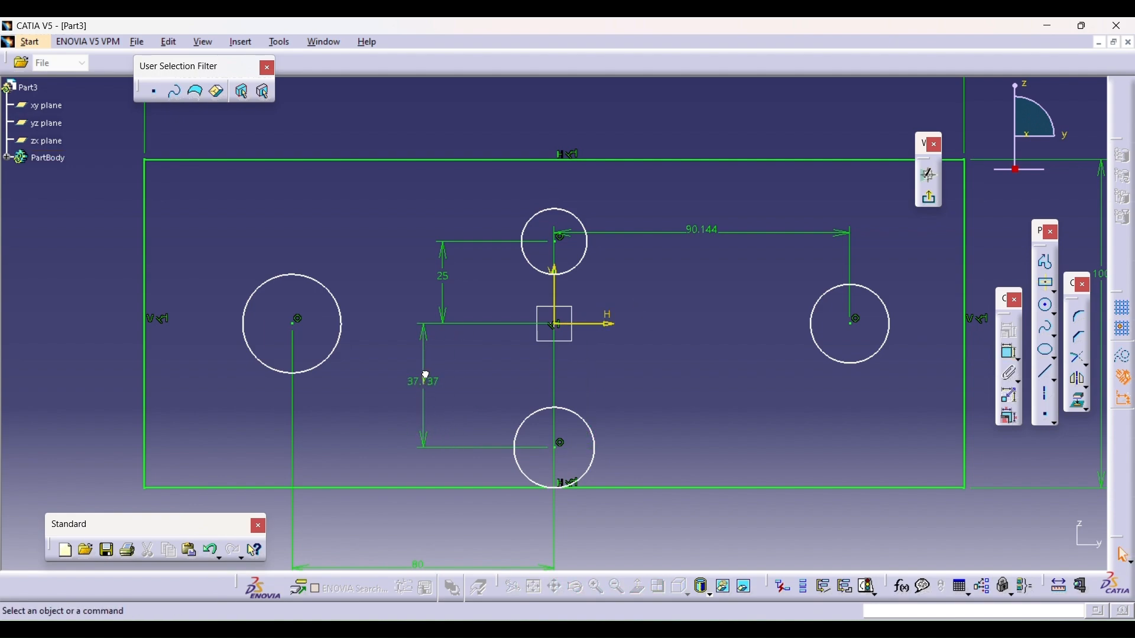
double_click(426, 384)
type("25")
key("Return")
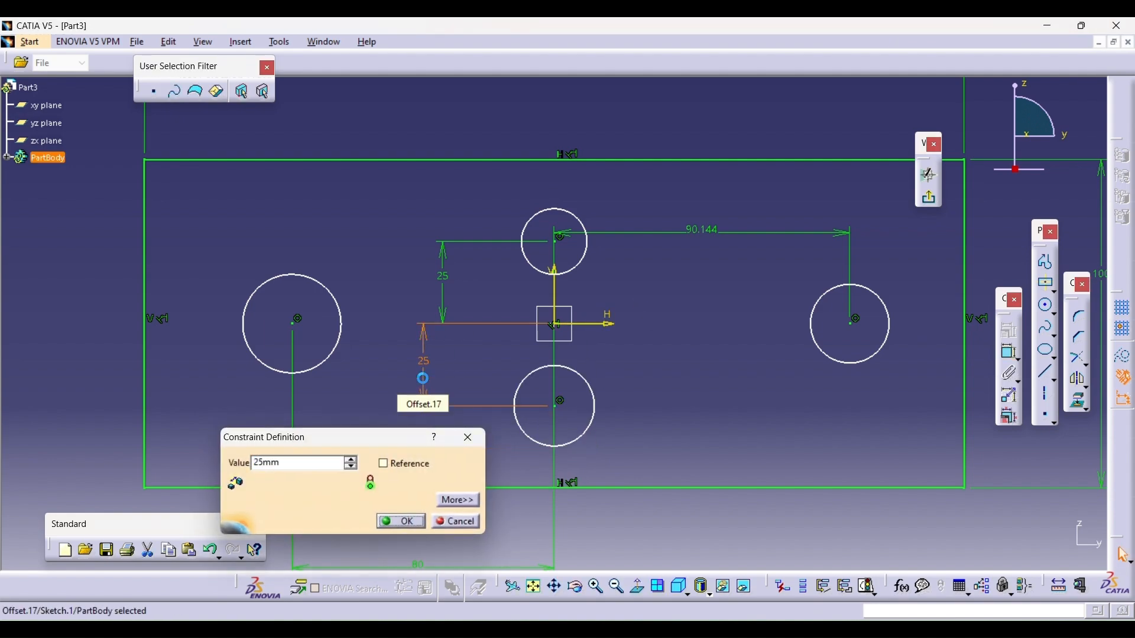
- Dimension the lower circle's diameter and set it to 30 mm
left_click(602, 406)
left_click(1010, 330)
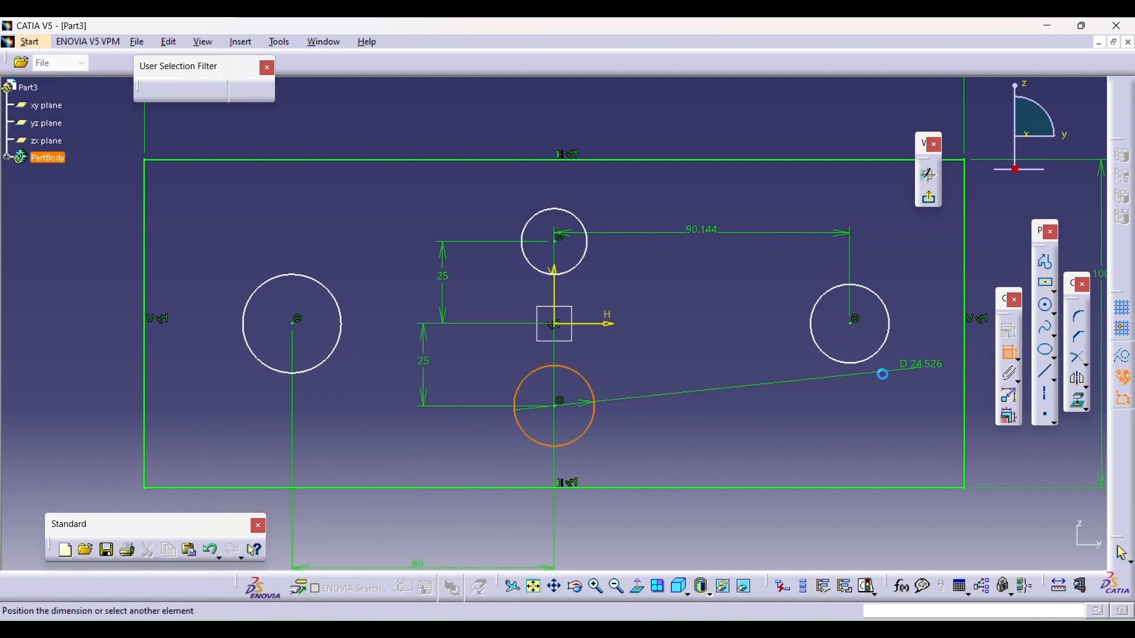
left_click(651, 406)
double_click(655, 406)
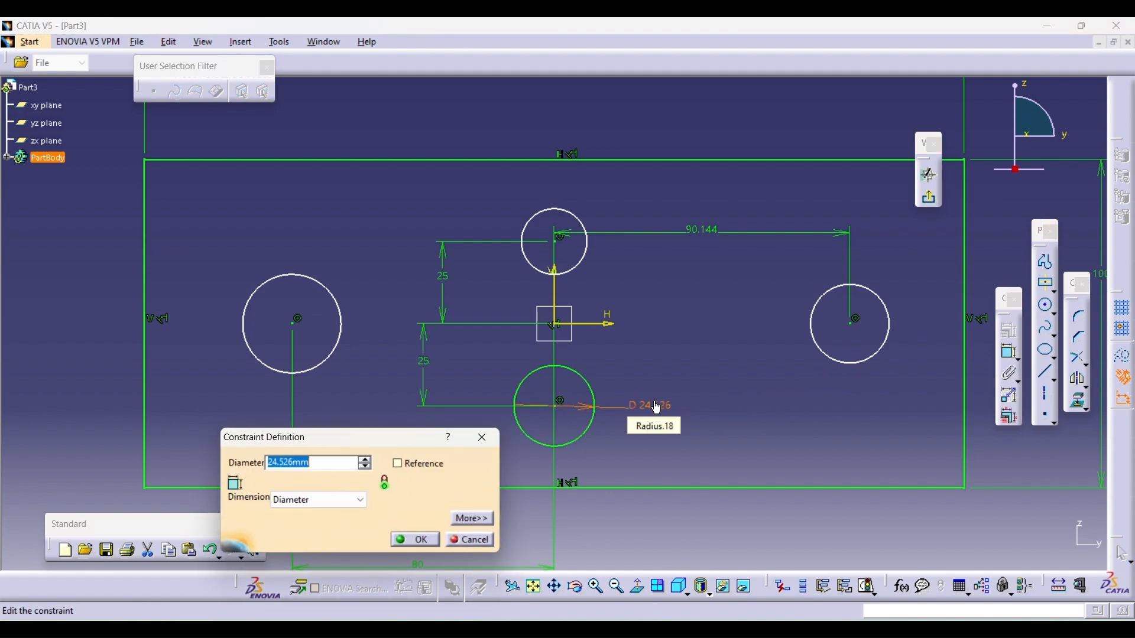
type("30")
key("Return")
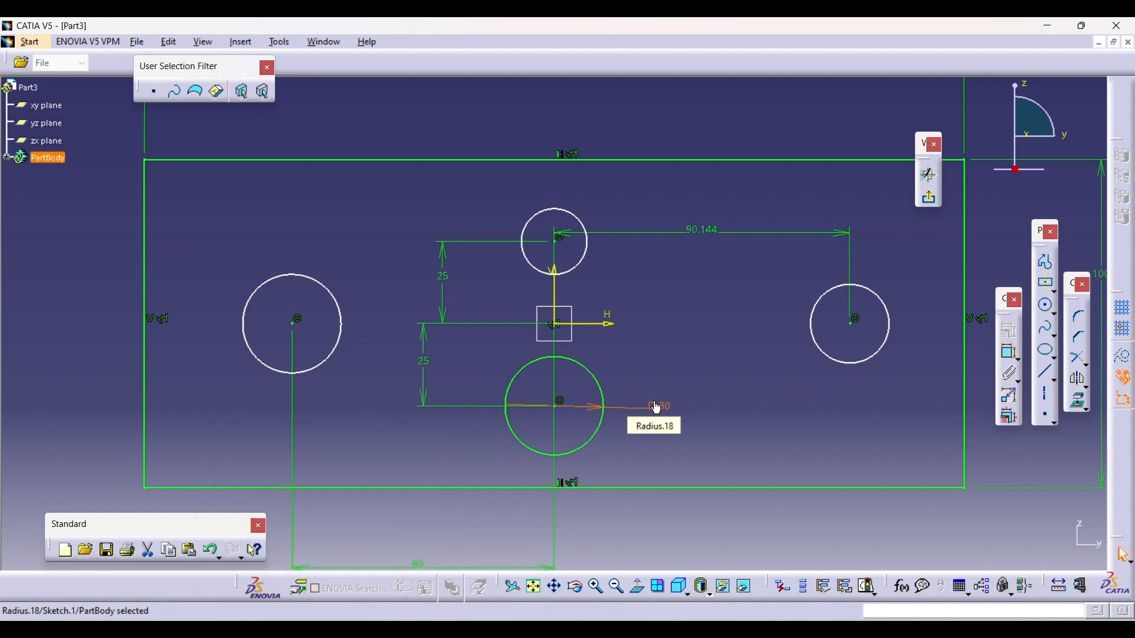
- Set the lower circle's diameter to 25 mm
double_click(661, 408)
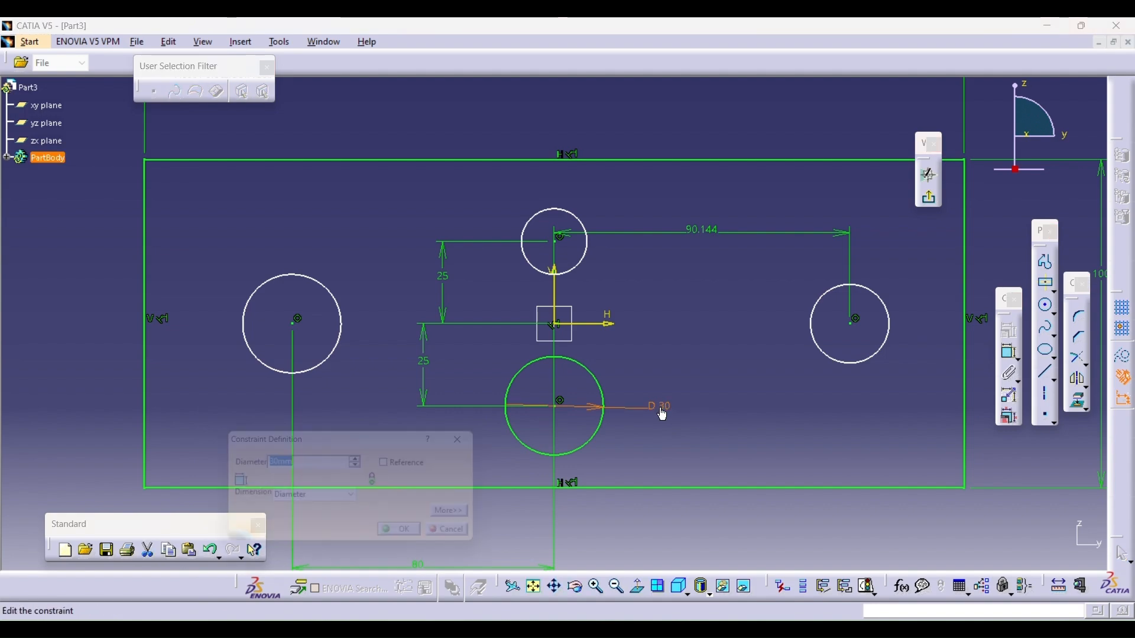
type("25")
key("Return")
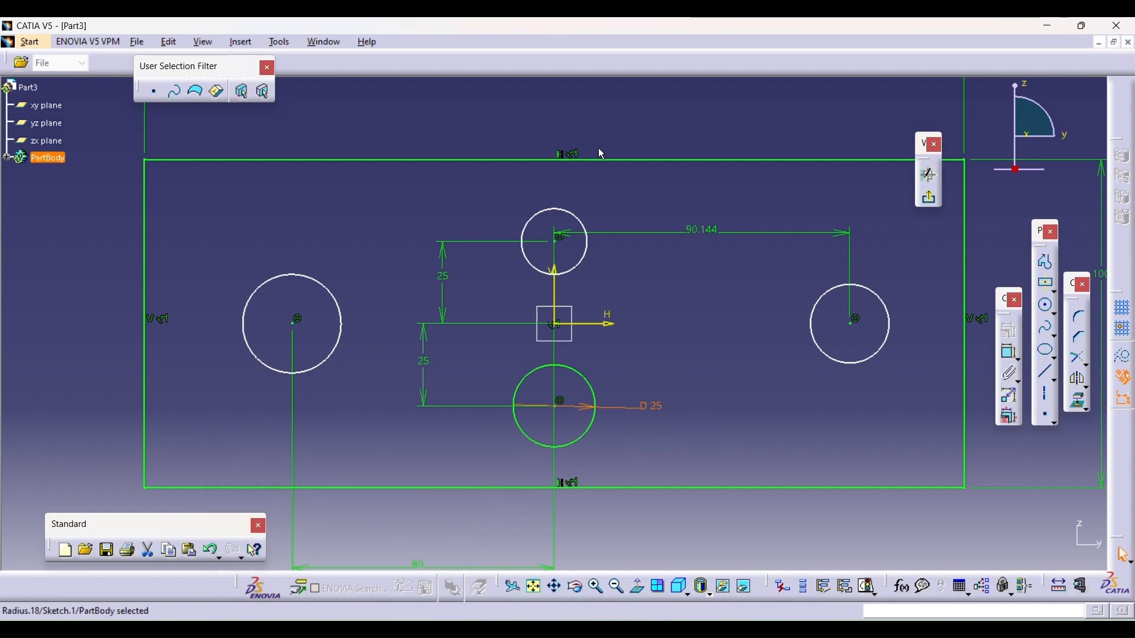
left_click(497, 45)
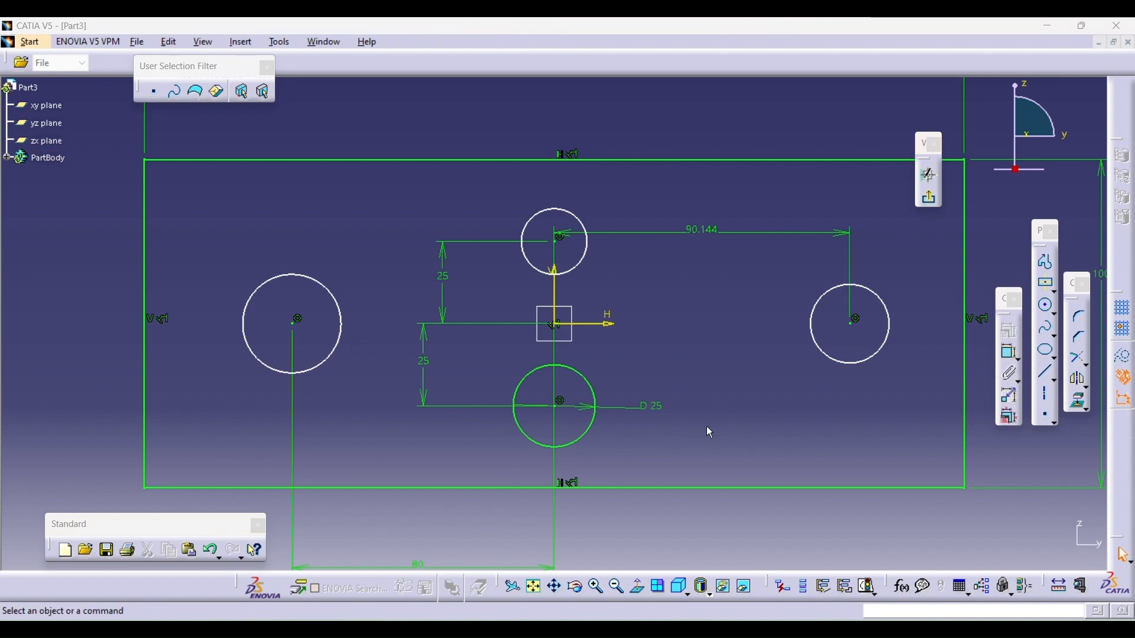
- Set the lower circle's diameter to 30 mm
double_click(653, 408)
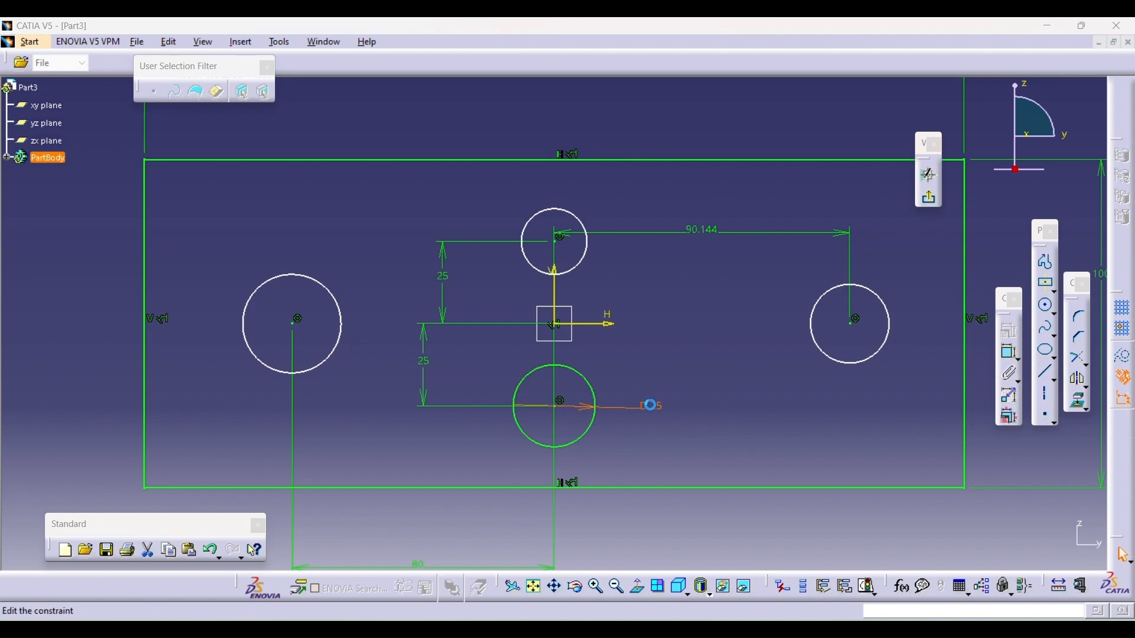
type("30mm")
key("Return")
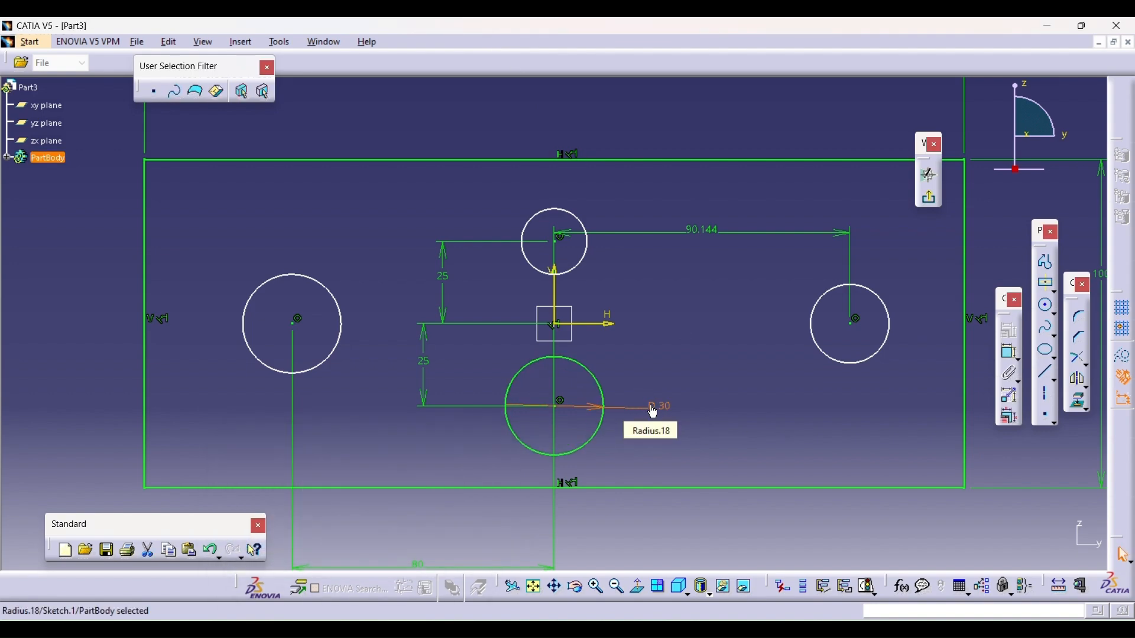
- Set the upper circle's radius to 15 mm in its circle definition
double_click(571, 211)
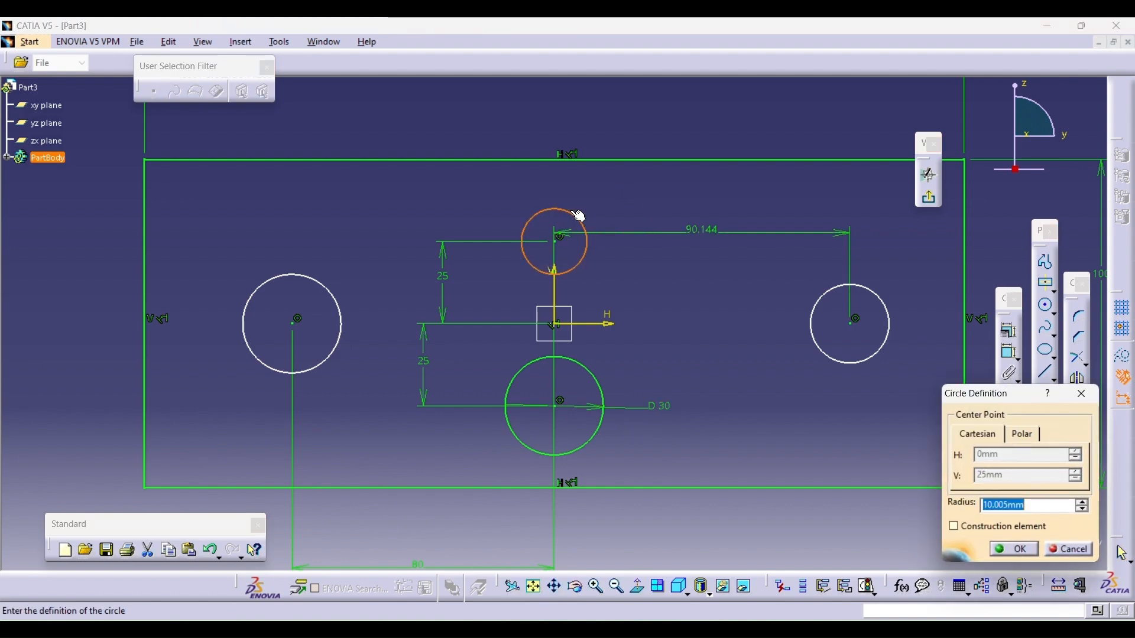
key("Return")
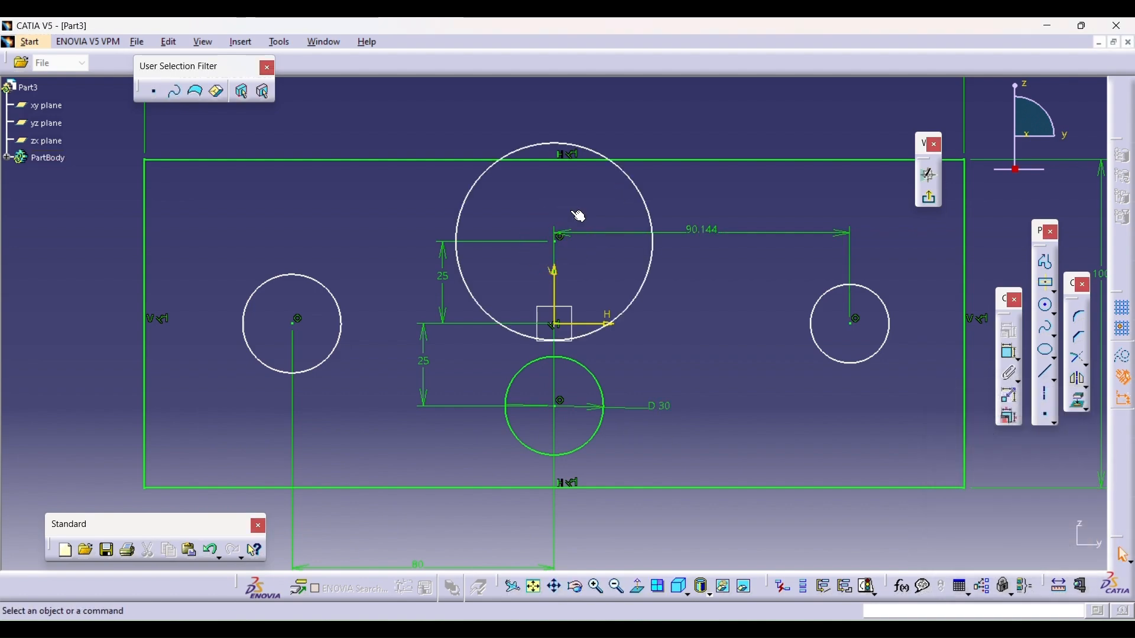
double_click(648, 202)
type("15")
key("Return")
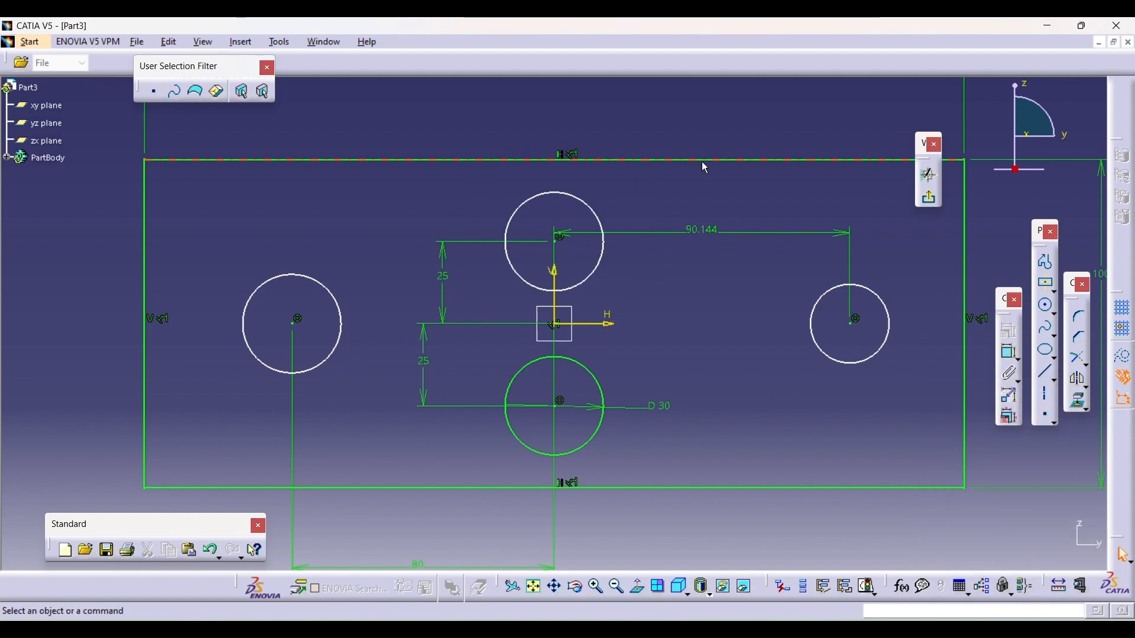
- Set the horizontal distance from the vertical axis to the right circle's center to 70 mm
double_click(702, 231)
type("7")
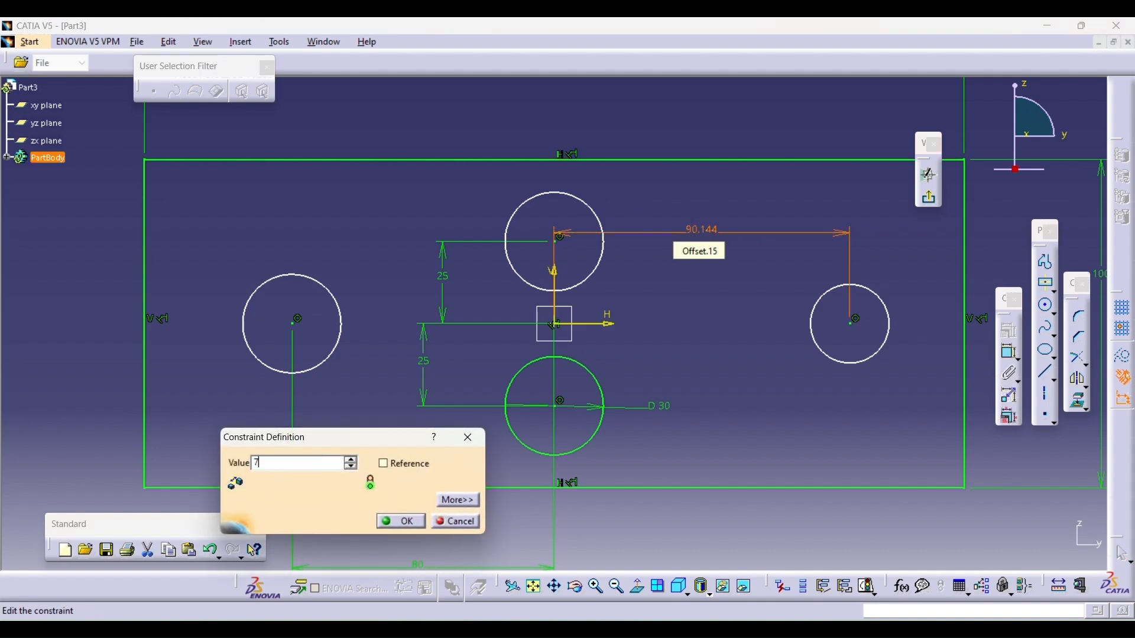
type("0mm")
key("Return")
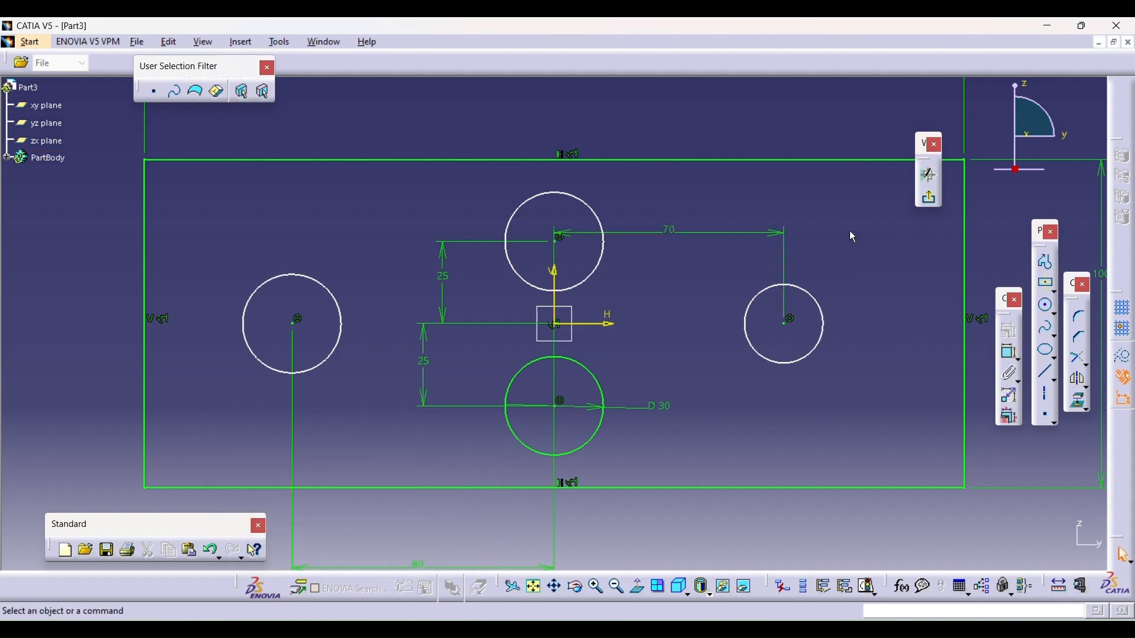
- Set the right circle's radius to 20 mm and reduce it to about half that size
double_click(825, 306)
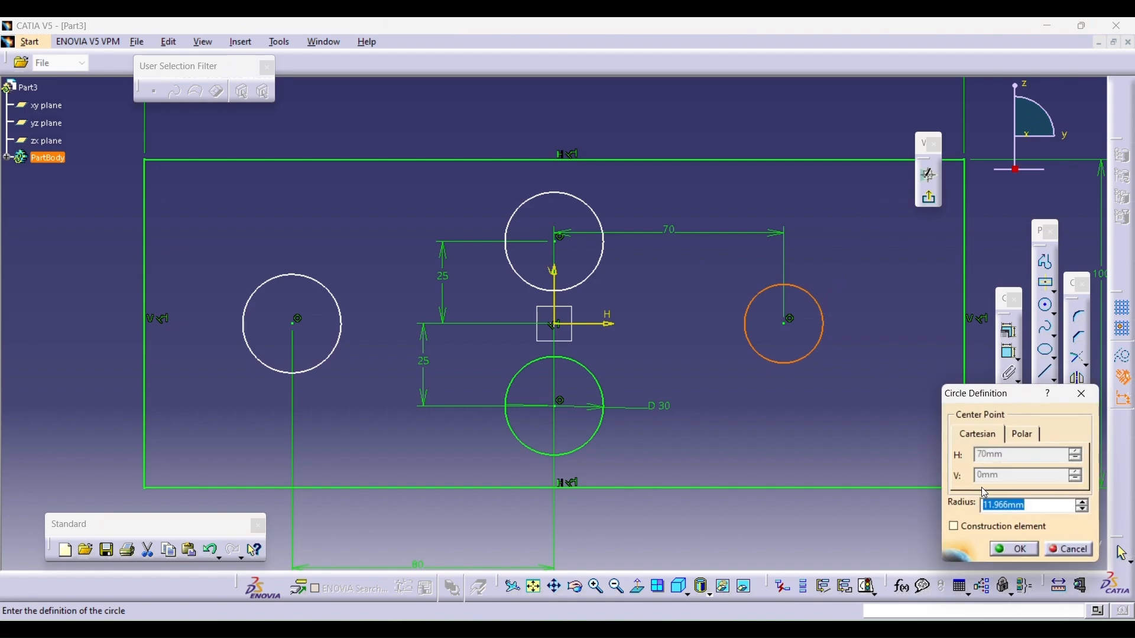
type("20")
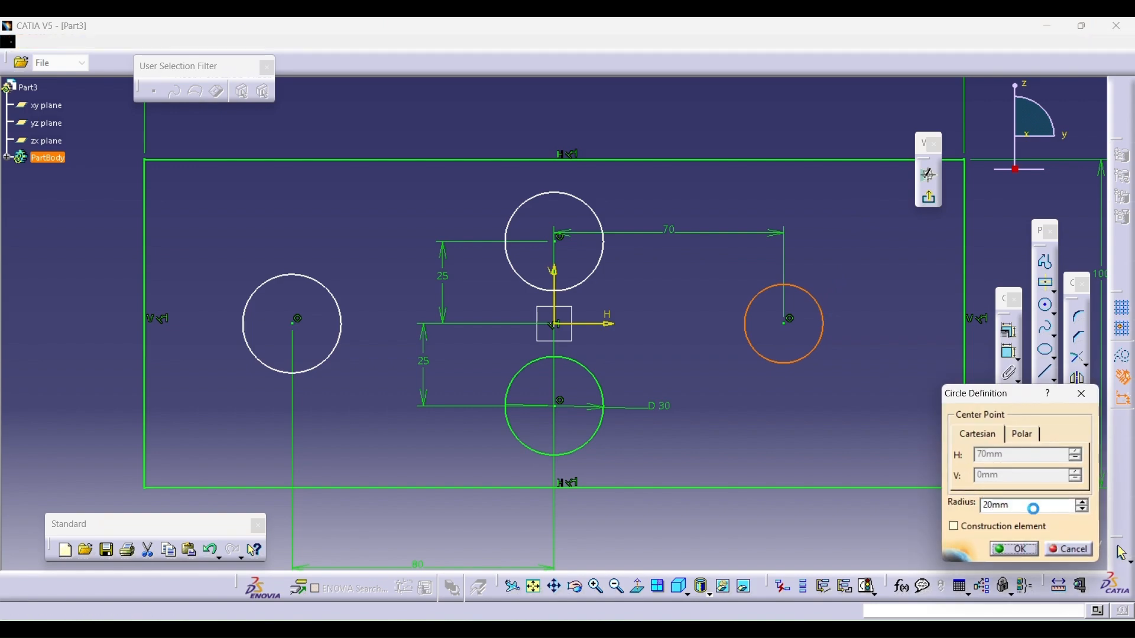
key("Return")
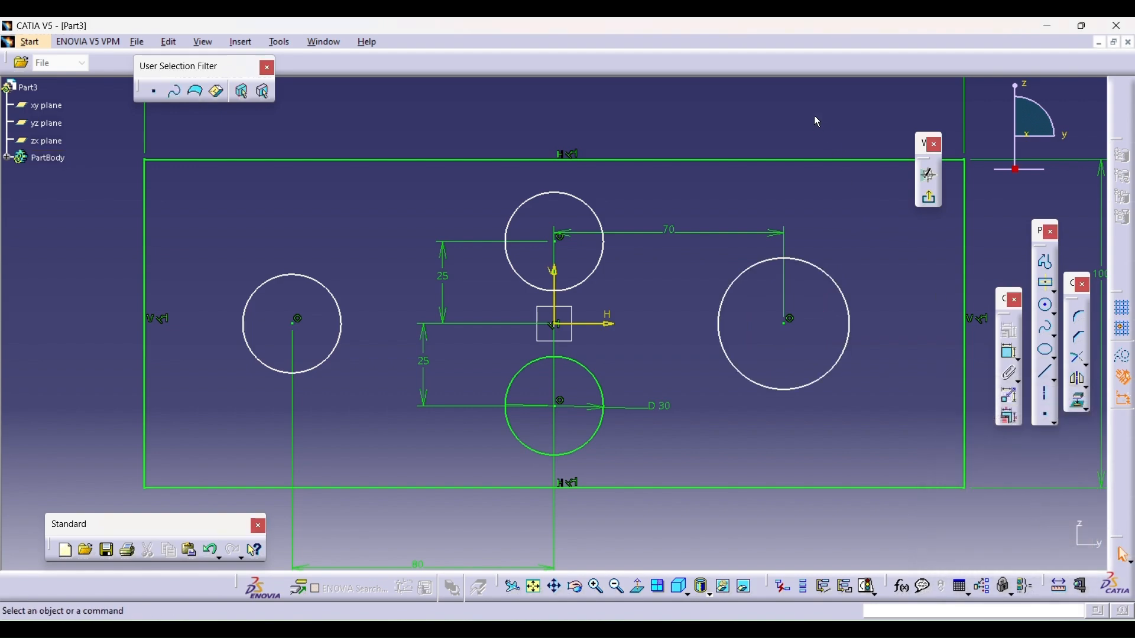
double_click(849, 312)
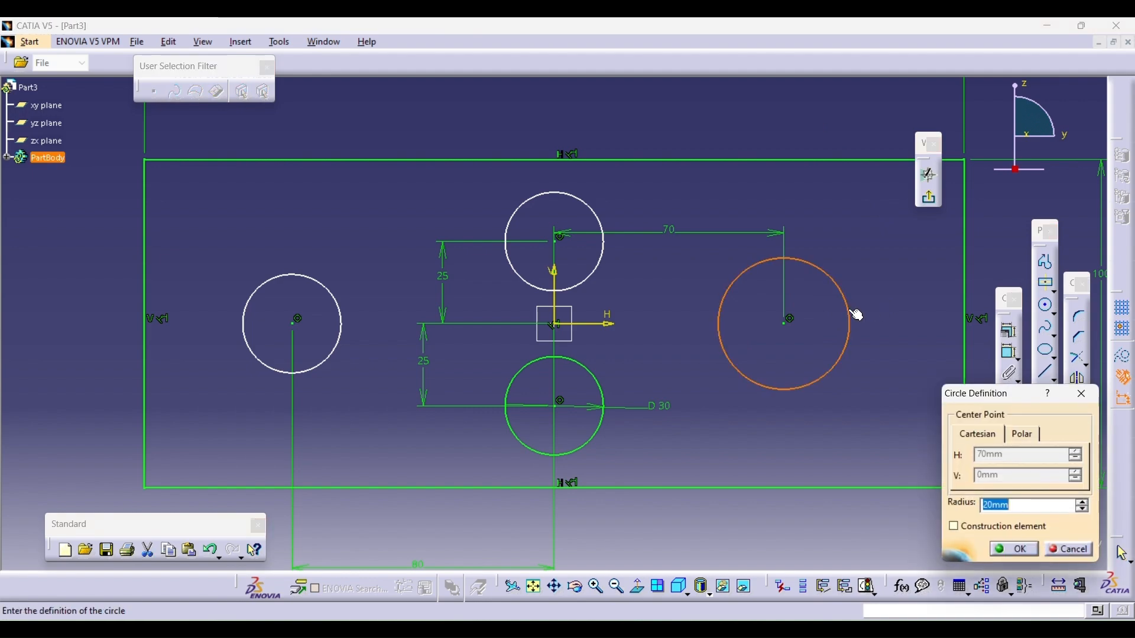
key("Return")
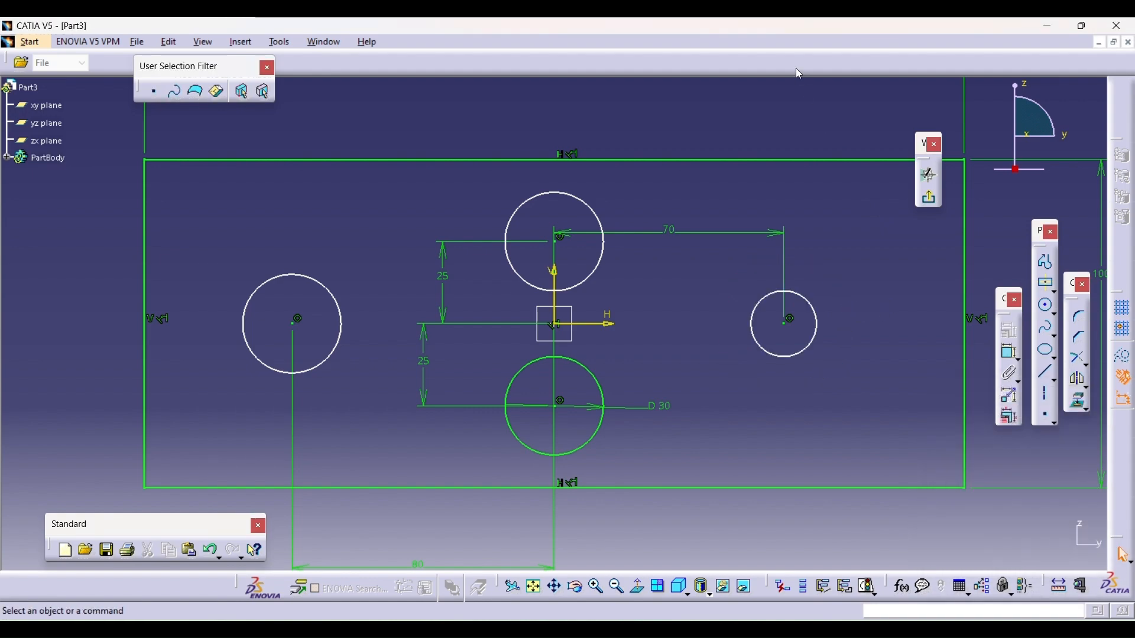
- Exit the sketch and extrude the rectangle with its four circles into a 20 mm pad
left_click(930, 199)
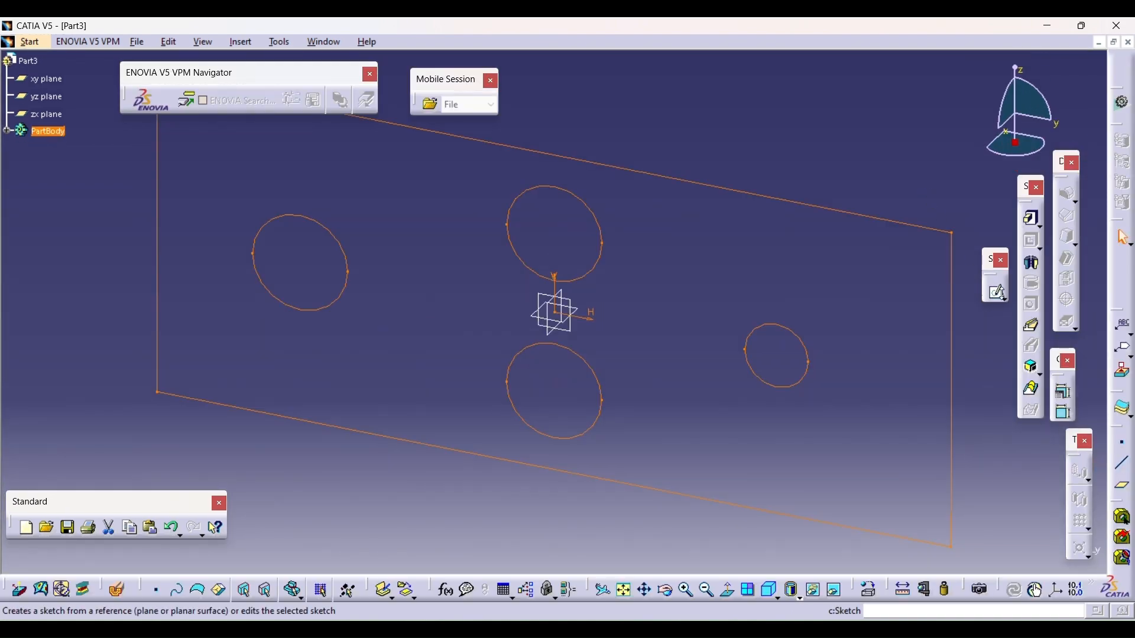
left_click(1032, 223)
type("2")
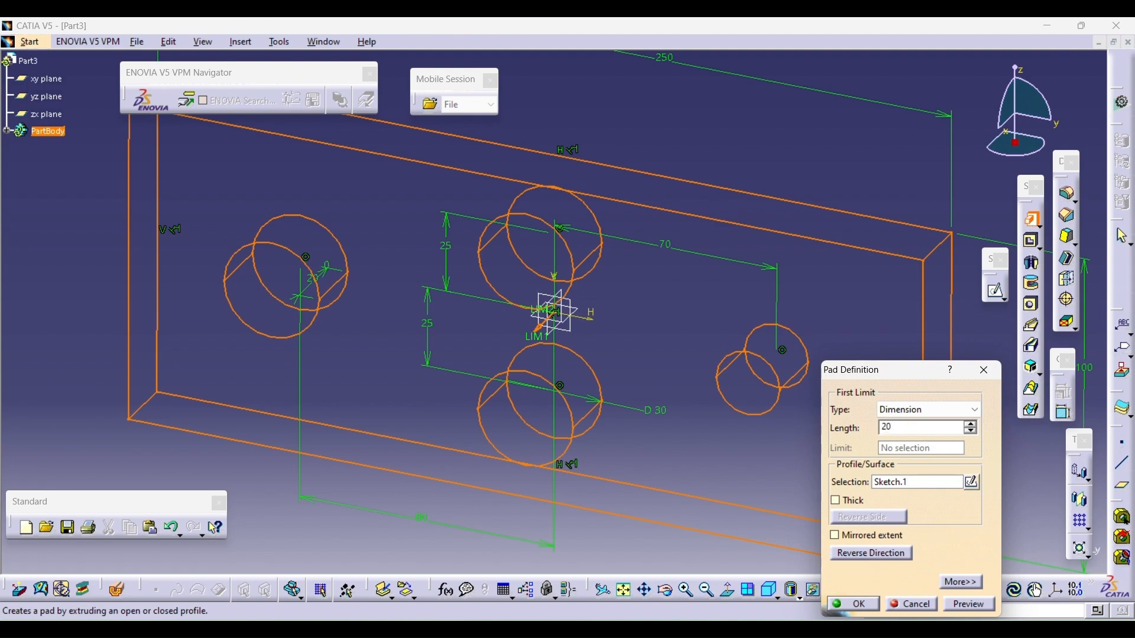
type("0")
key("Return")
left_click(817, 133)
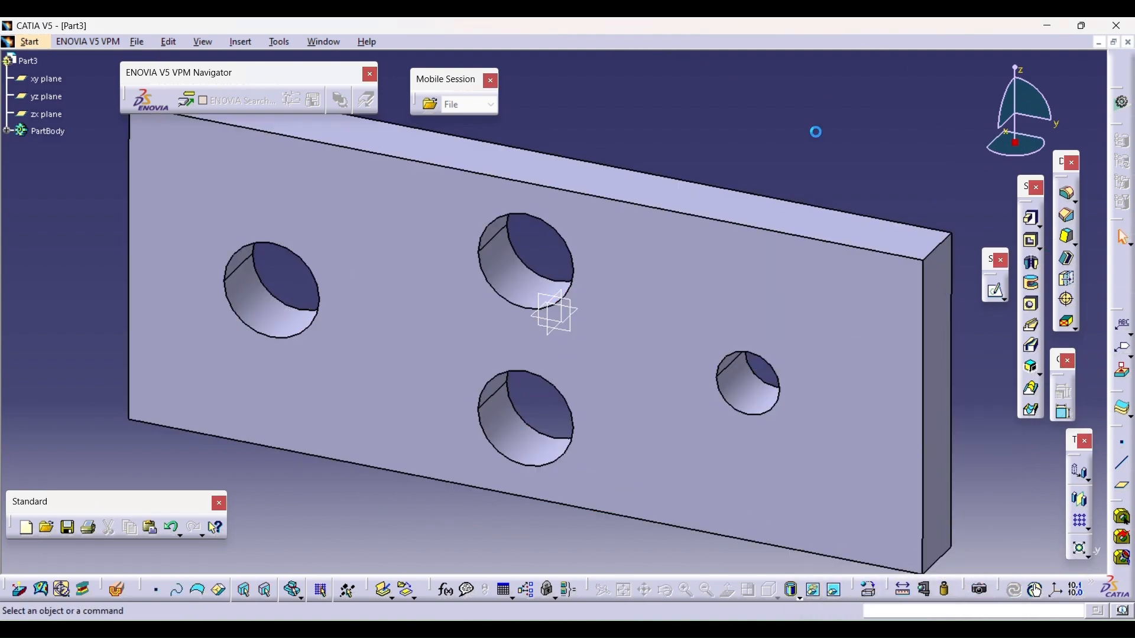
- Save the part as Part3.CATPart in New folder, overwriting the existing file
left_click(707, 590)
left_click(667, 592)
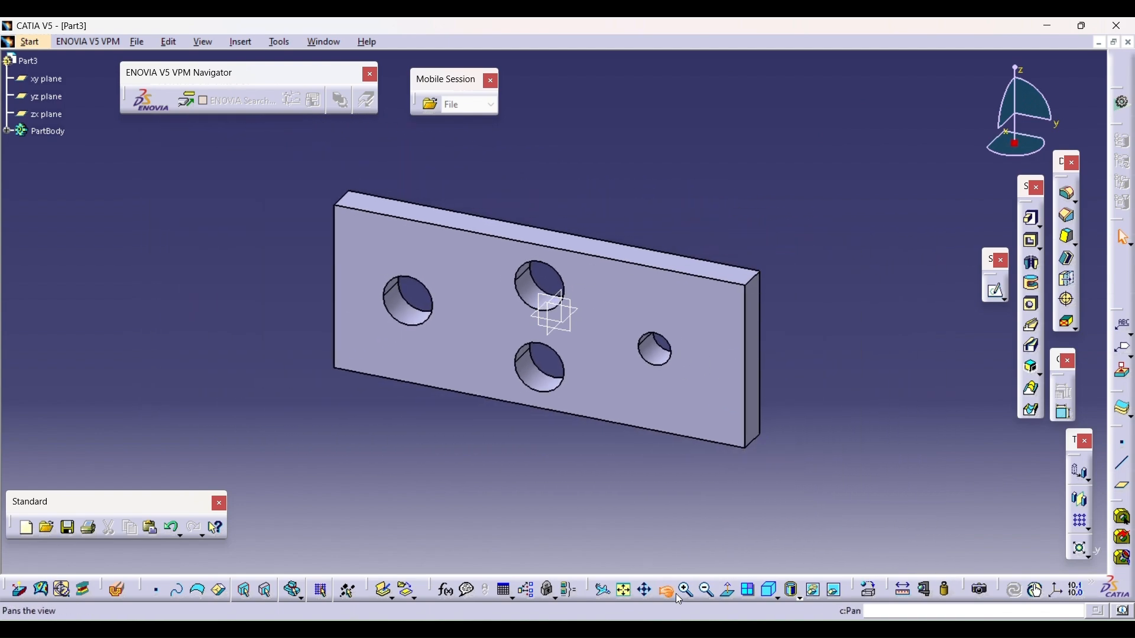
left_click_drag(651, 523, 640, 281)
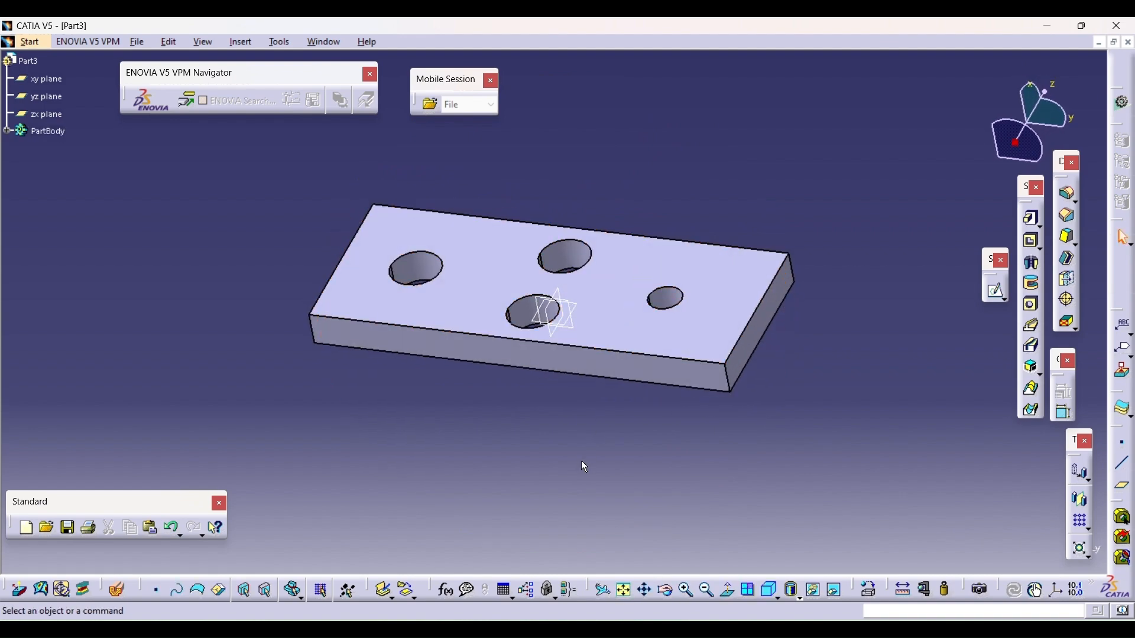
key("ctrl+s")
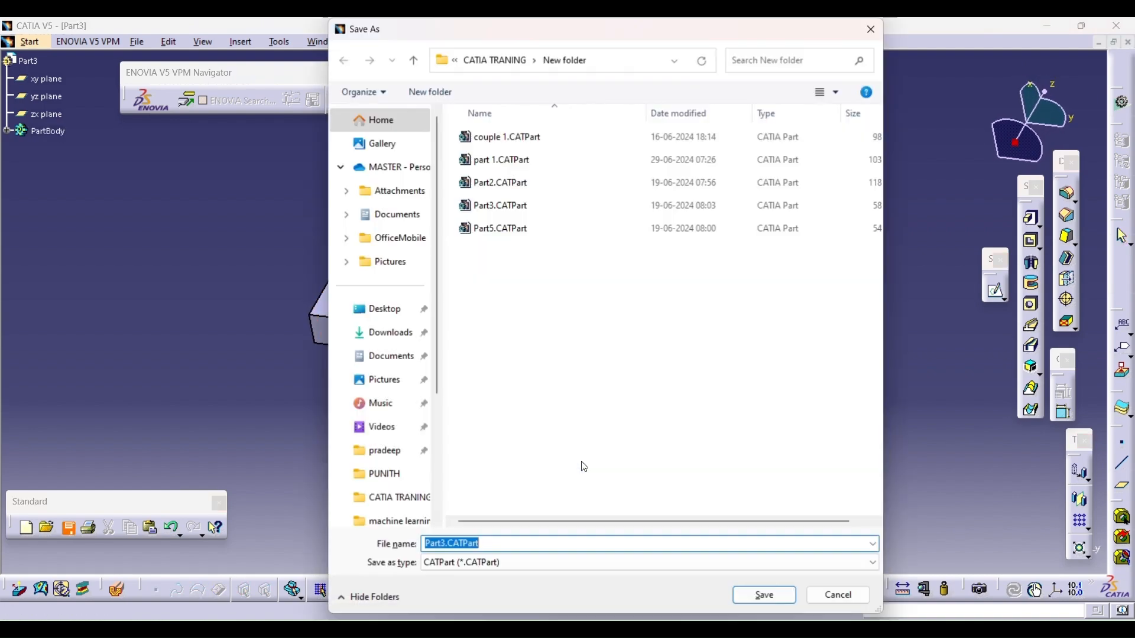
left_click(764, 598)
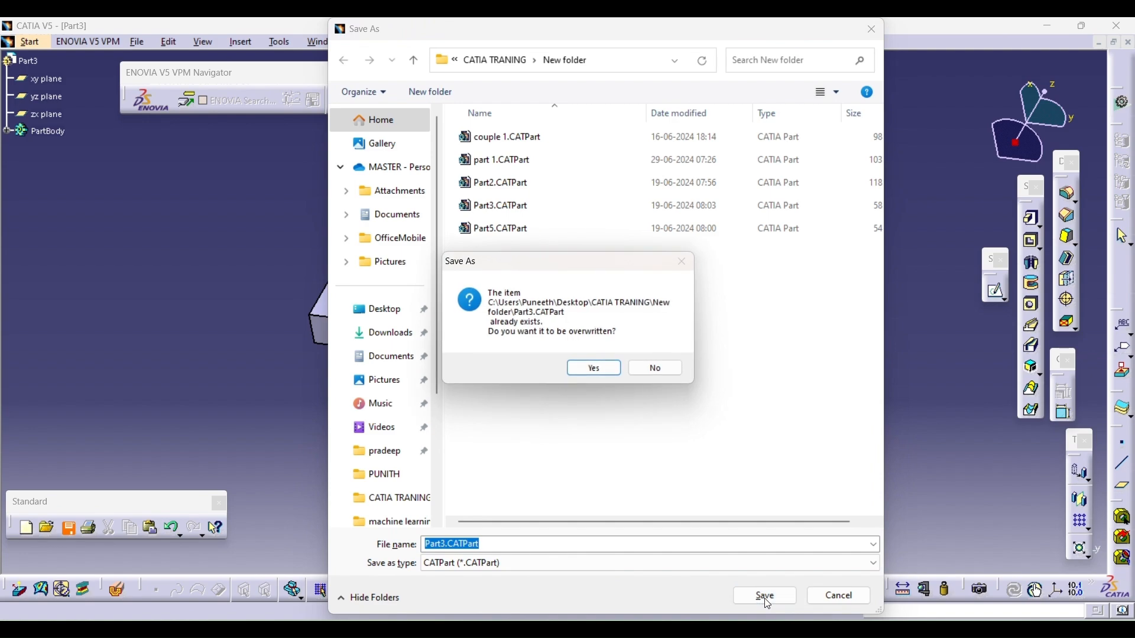
key("Return")
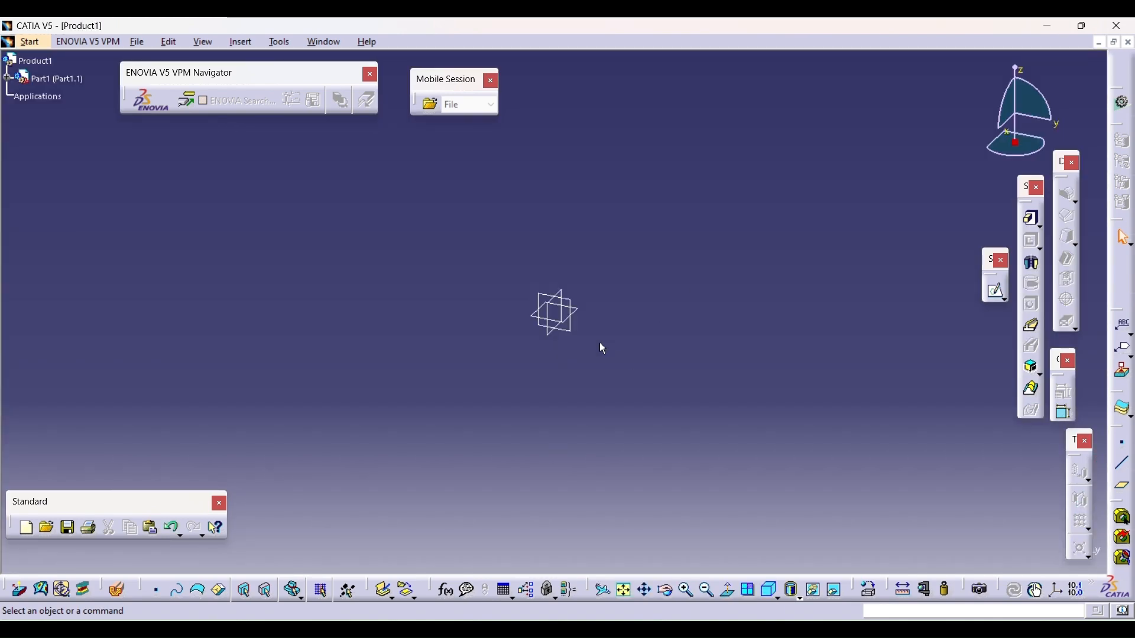
- Start a sketch on the yz plane of Part1 in Product1 and draw a circle about 54 mm in diameter centered on the origin
left_click(580, 310)
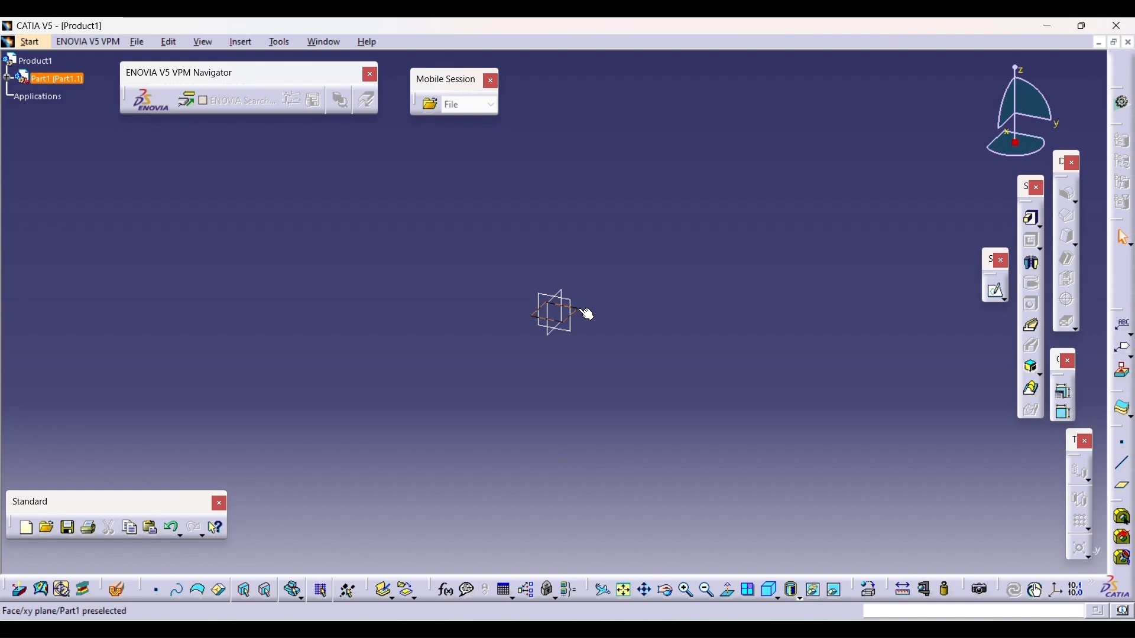
left_click(578, 345)
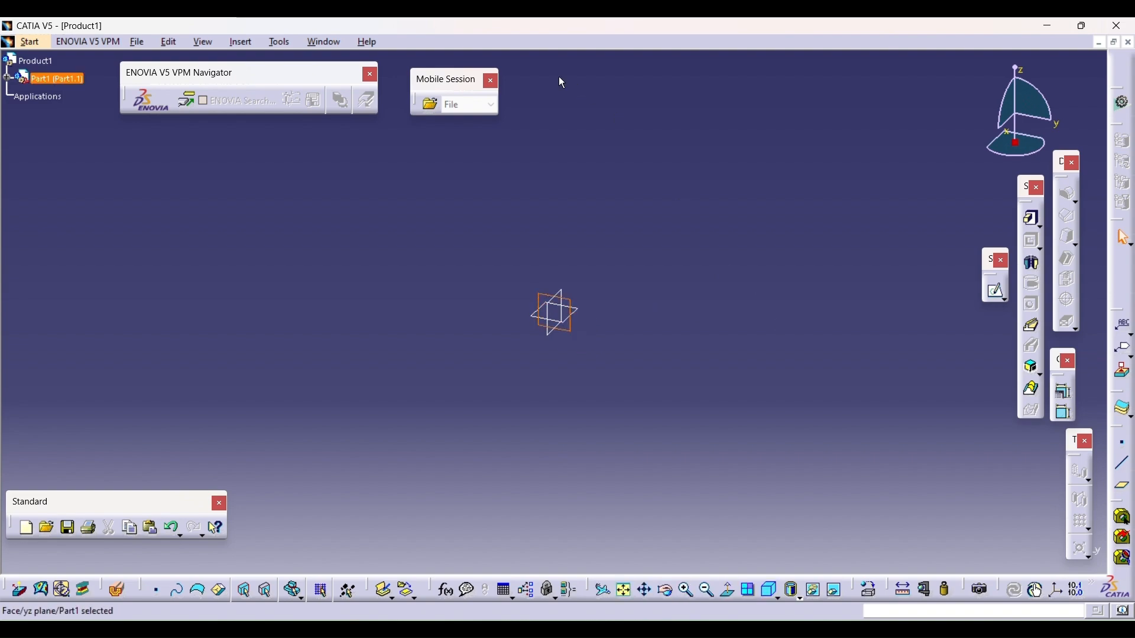
left_click(487, 37)
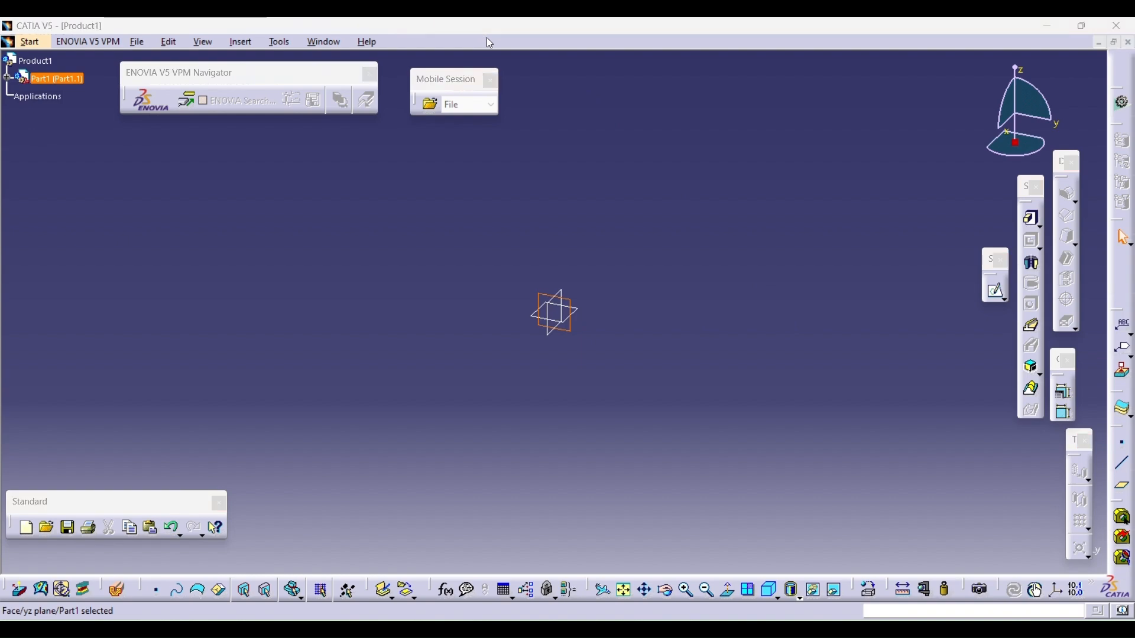
left_click(998, 294)
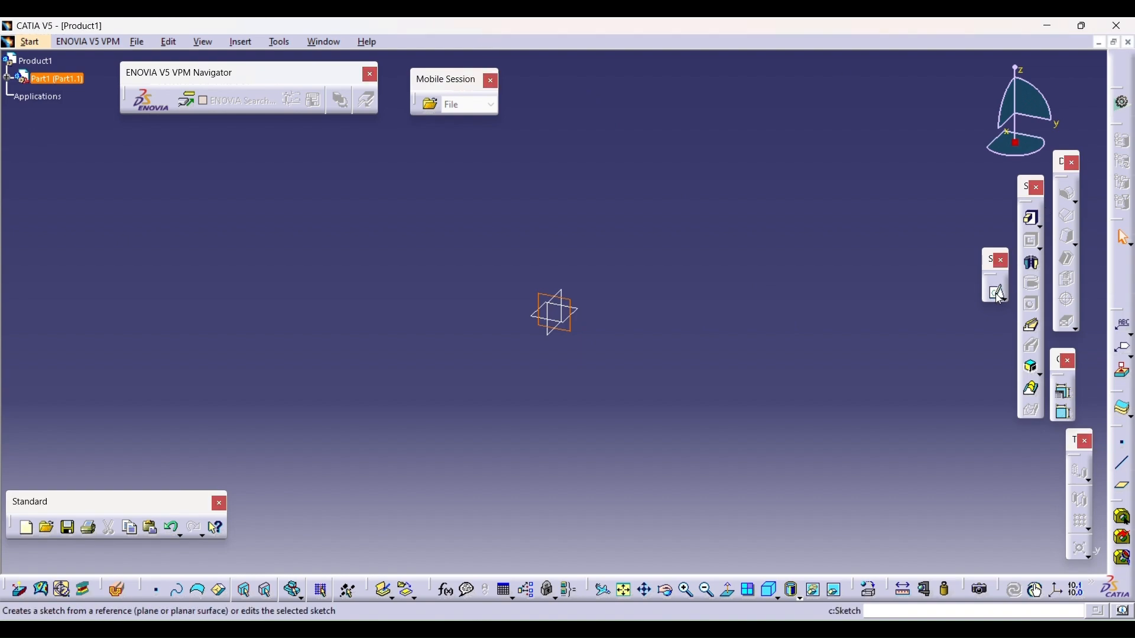
left_click(998, 294)
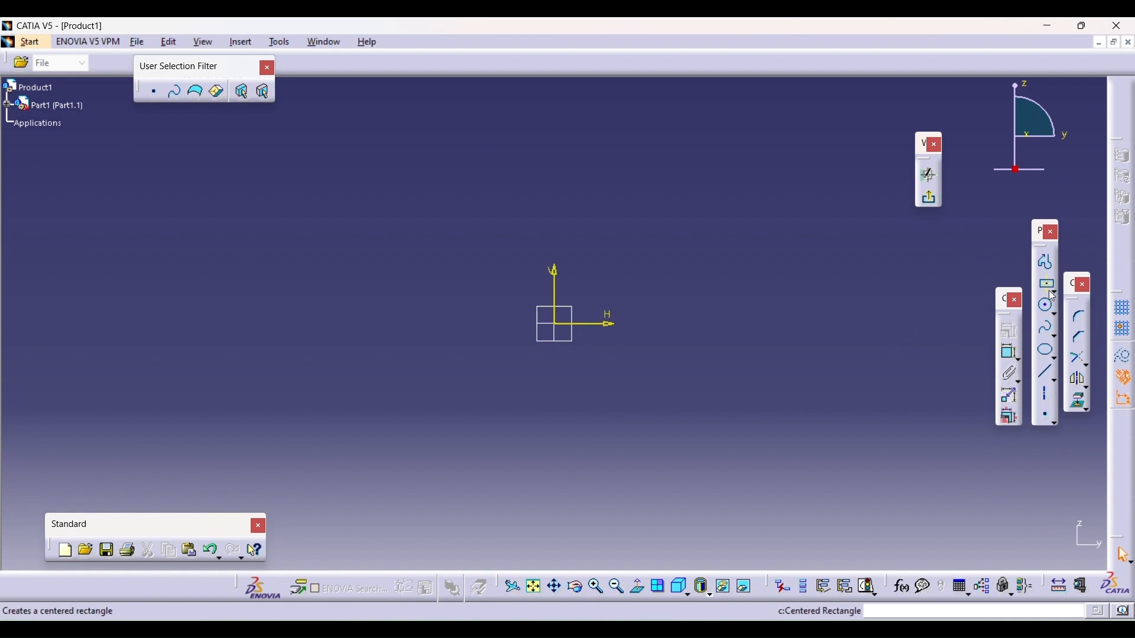
left_click(1048, 306)
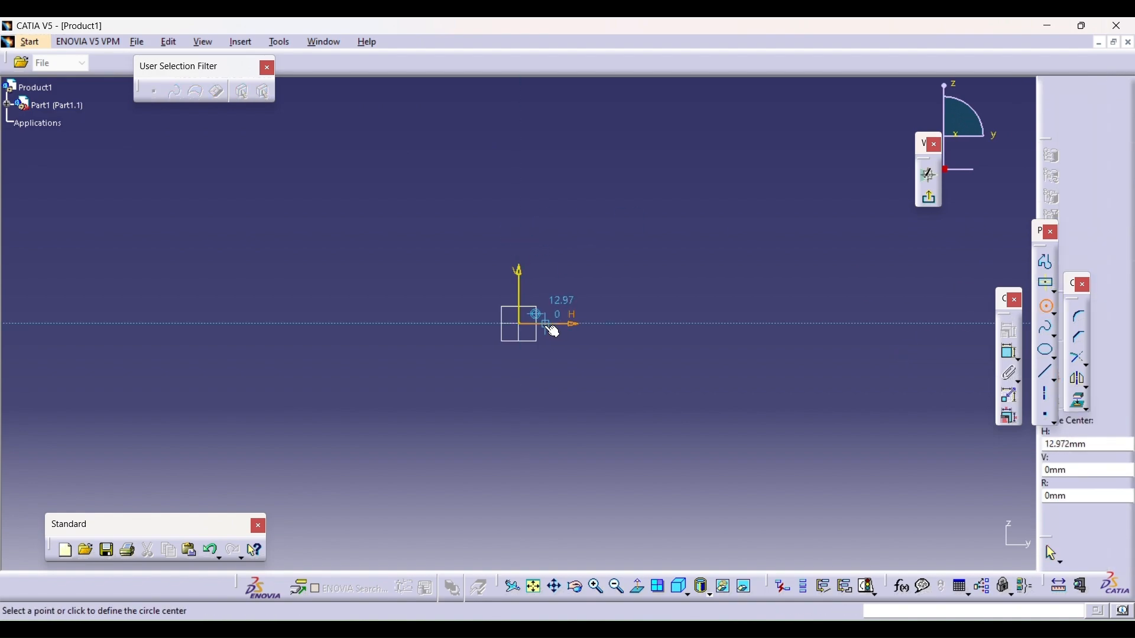
left_click(520, 325)
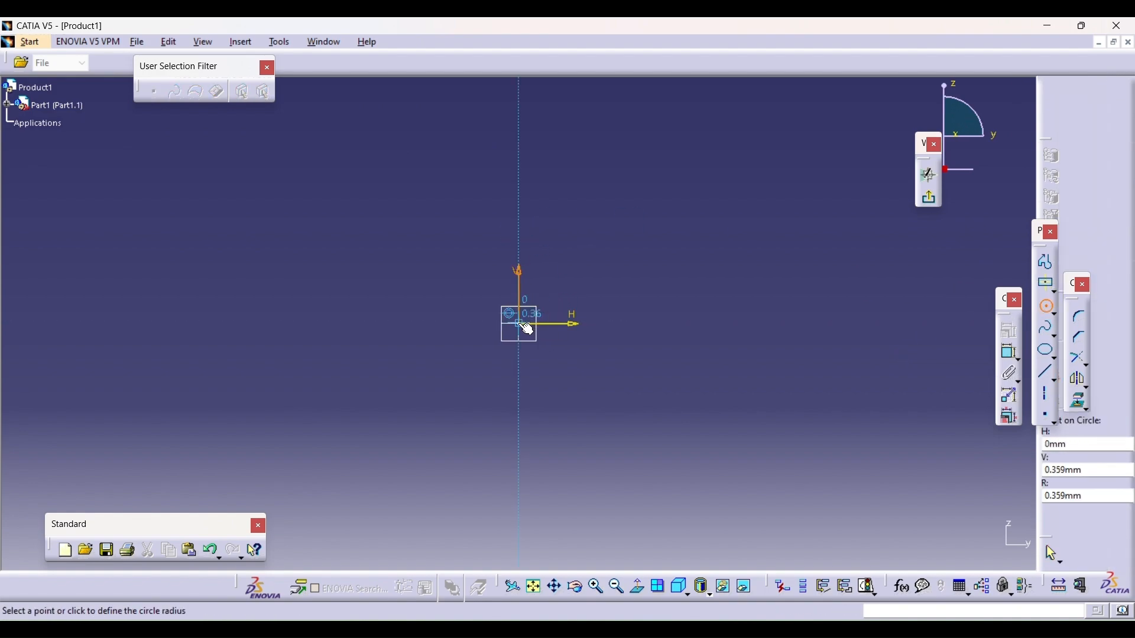
left_click(551, 277)
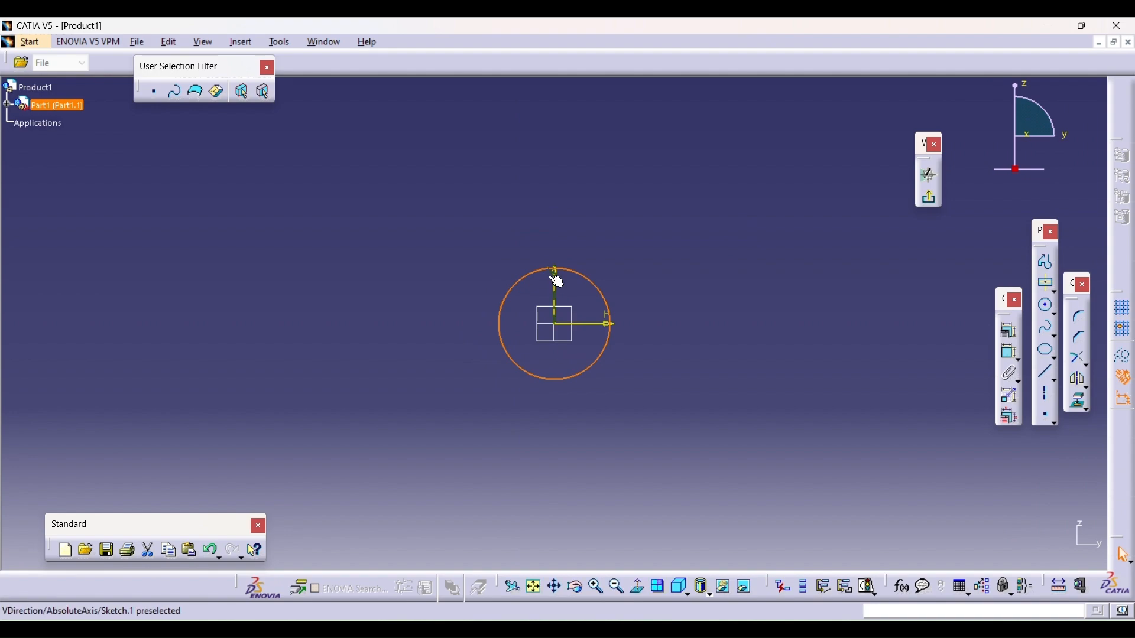
- Dimension the circle's diameter and set it to 20 mm
left_click(1013, 353)
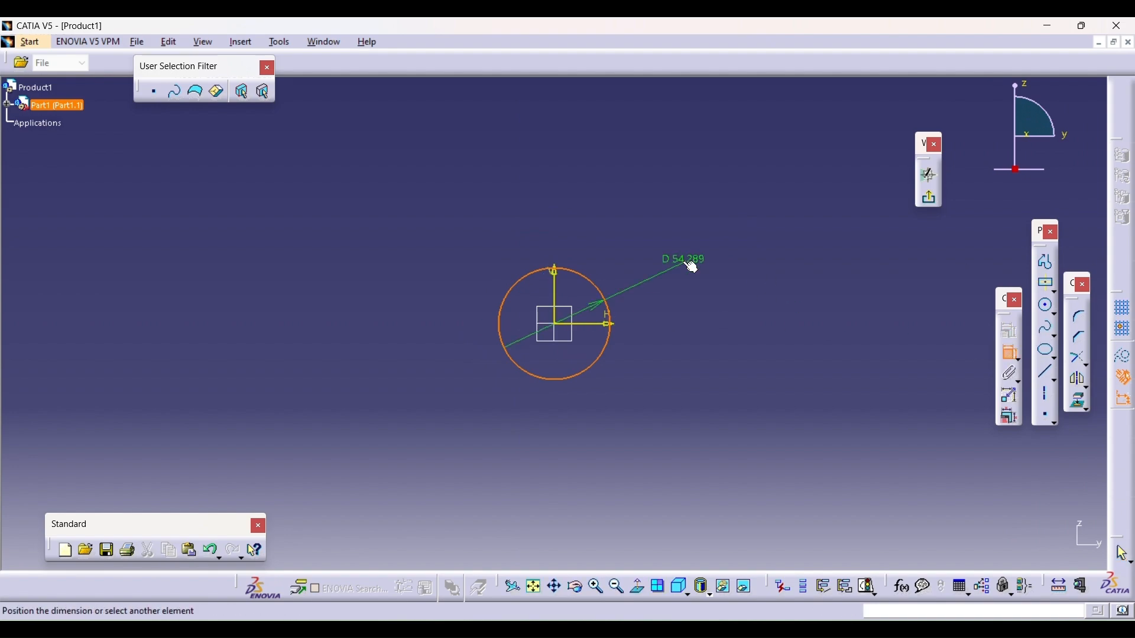
left_click(693, 267)
double_click(686, 259)
type("20mm")
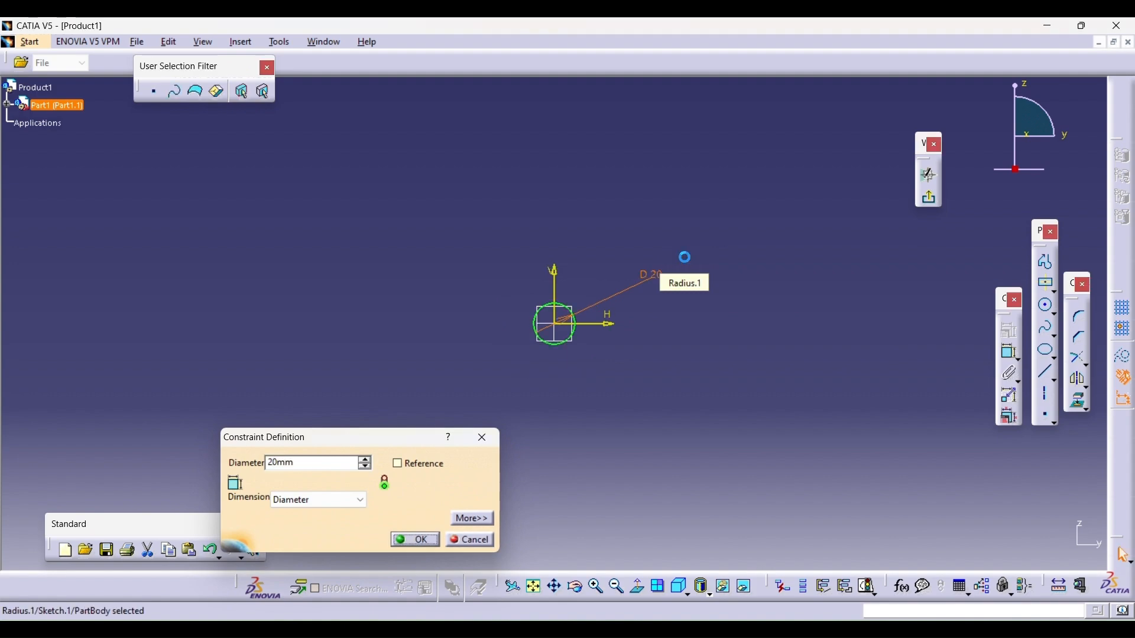
key("Return")
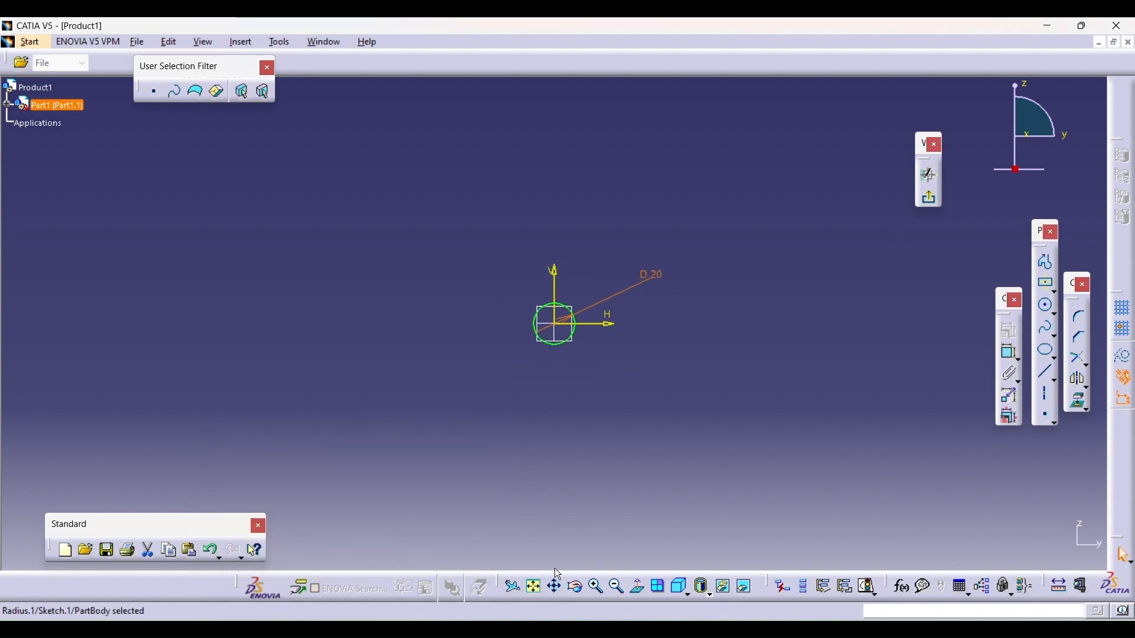
left_click(534, 586)
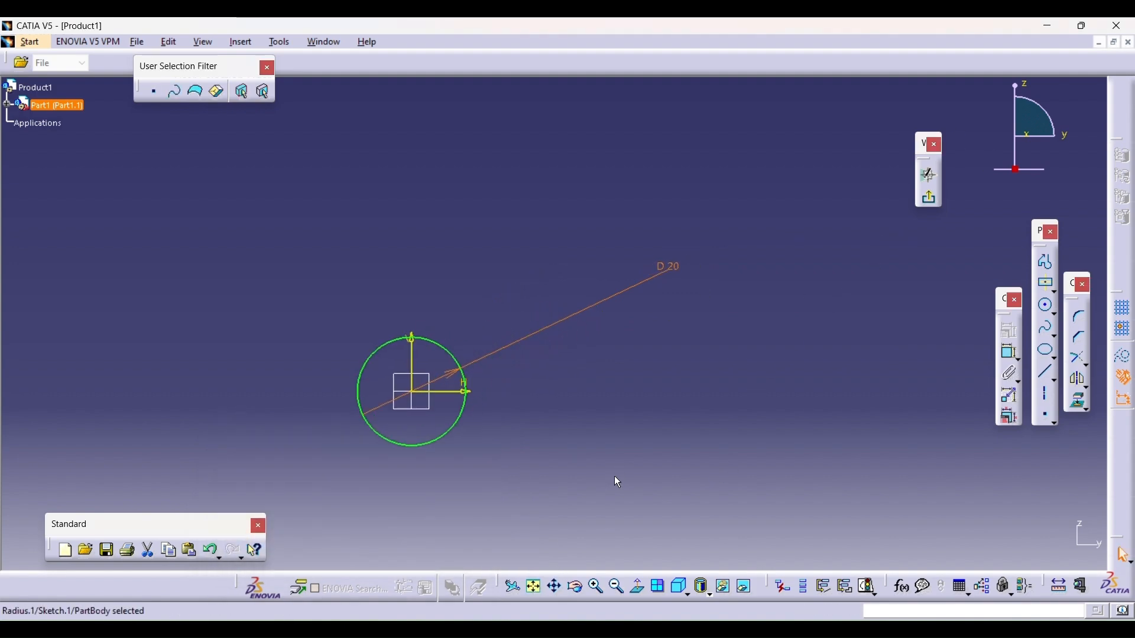
- Place the diameter dimension close to the circle, exit the sketch and extrude the circle into a solid cylinder with Pad
left_click_drag(668, 280, 516, 324)
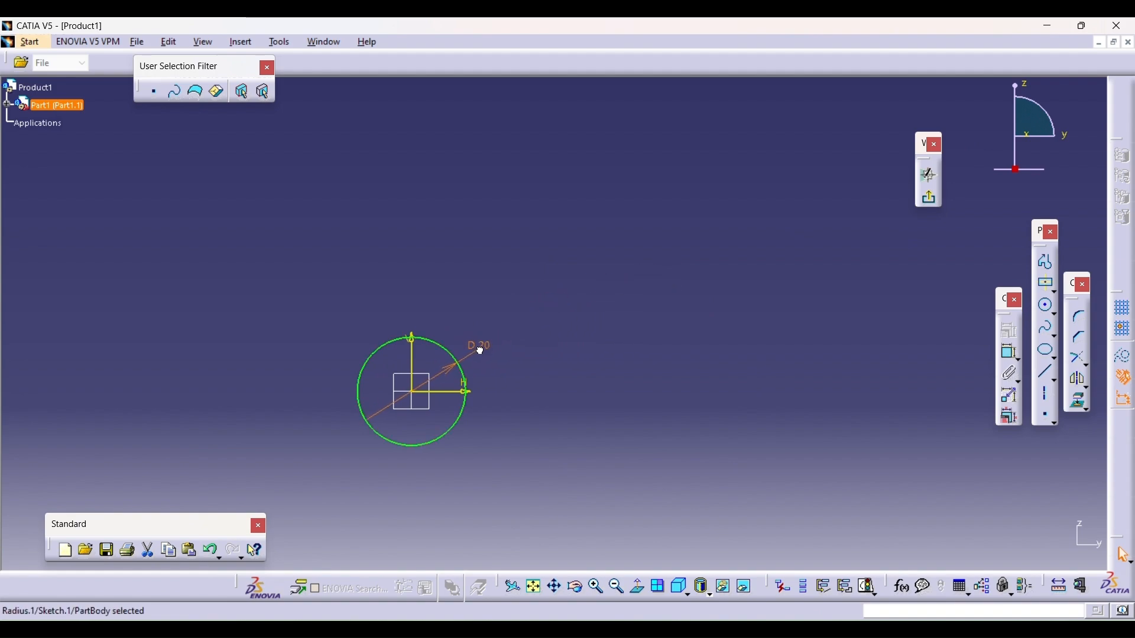
left_click(541, 596)
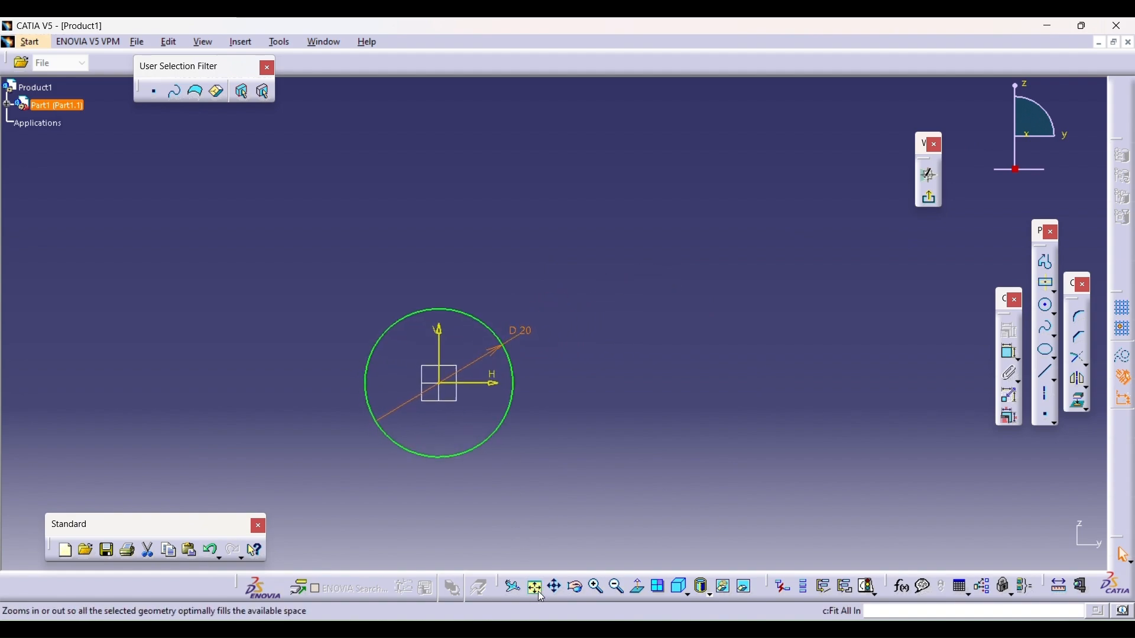
left_click(936, 199)
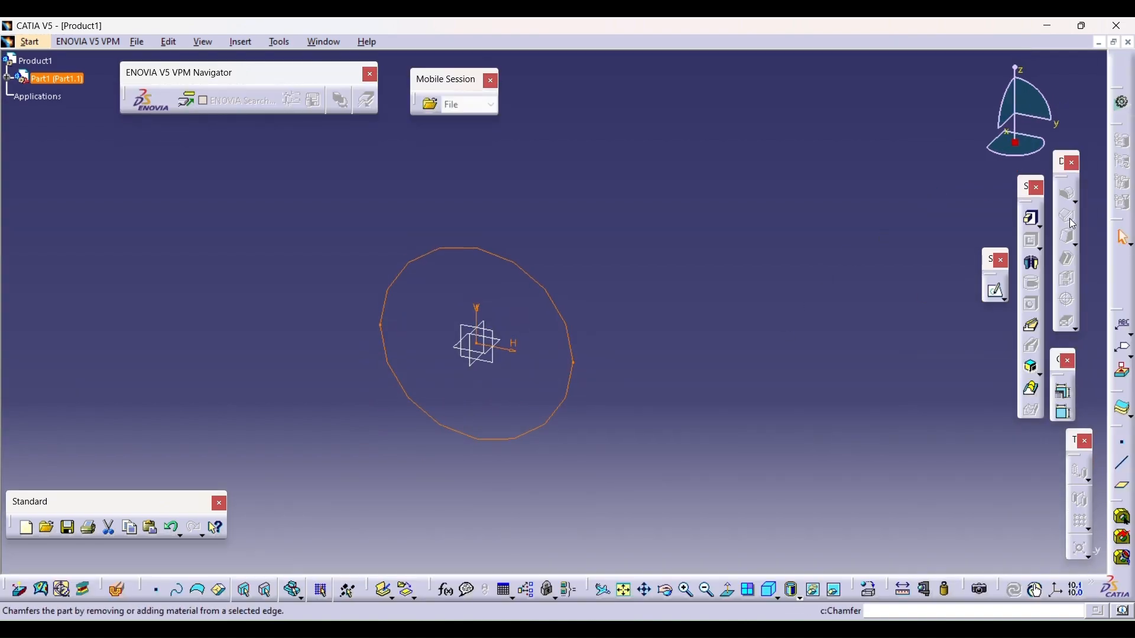
left_click(1034, 223)
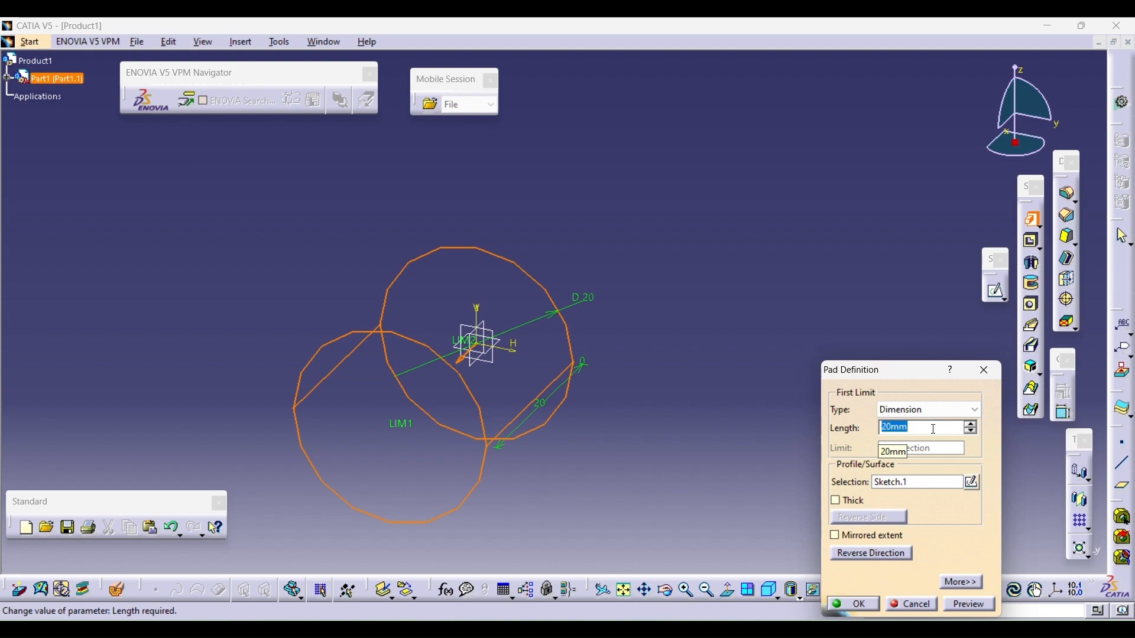
key("Return")
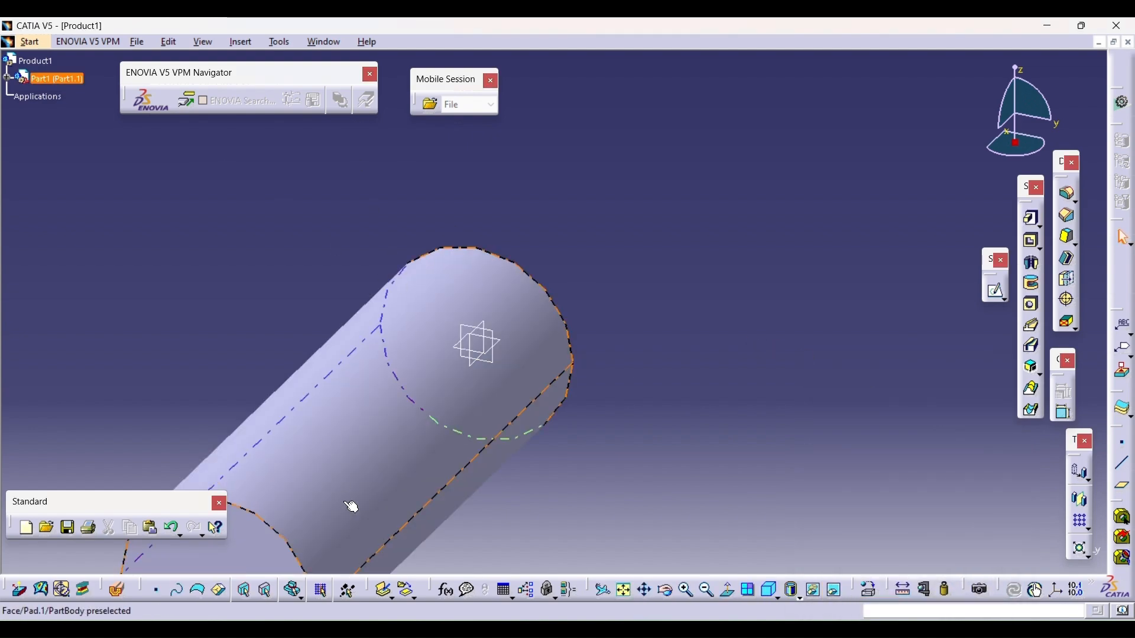
left_click(626, 591)
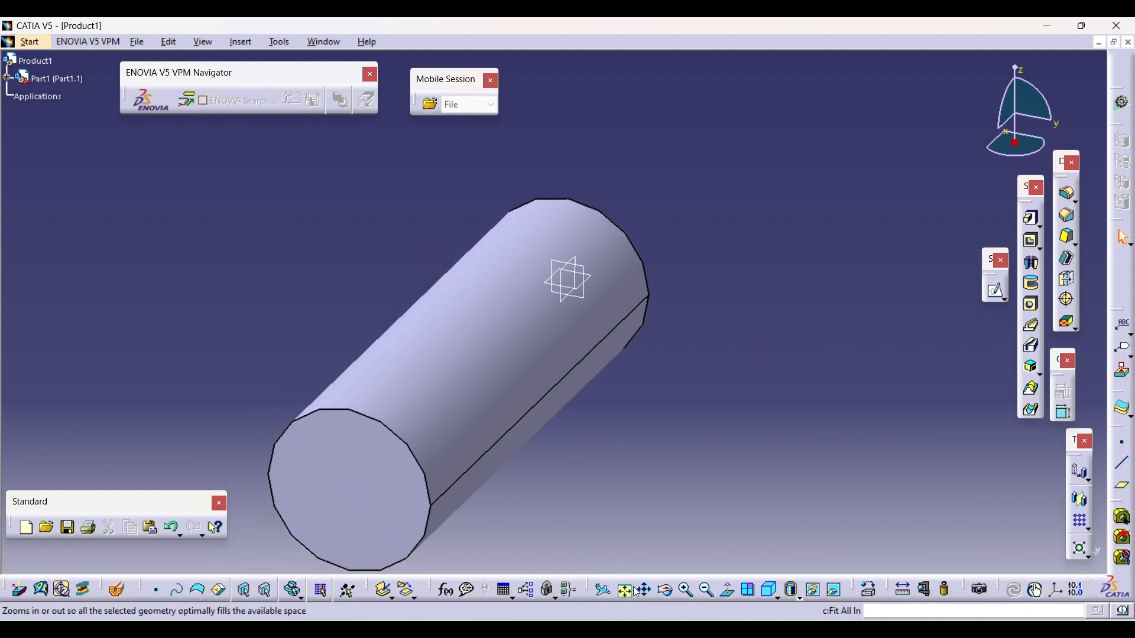
- Save the cylinder part in New folder under the name cylindrr, accepting the link update
key("ctrl+s")
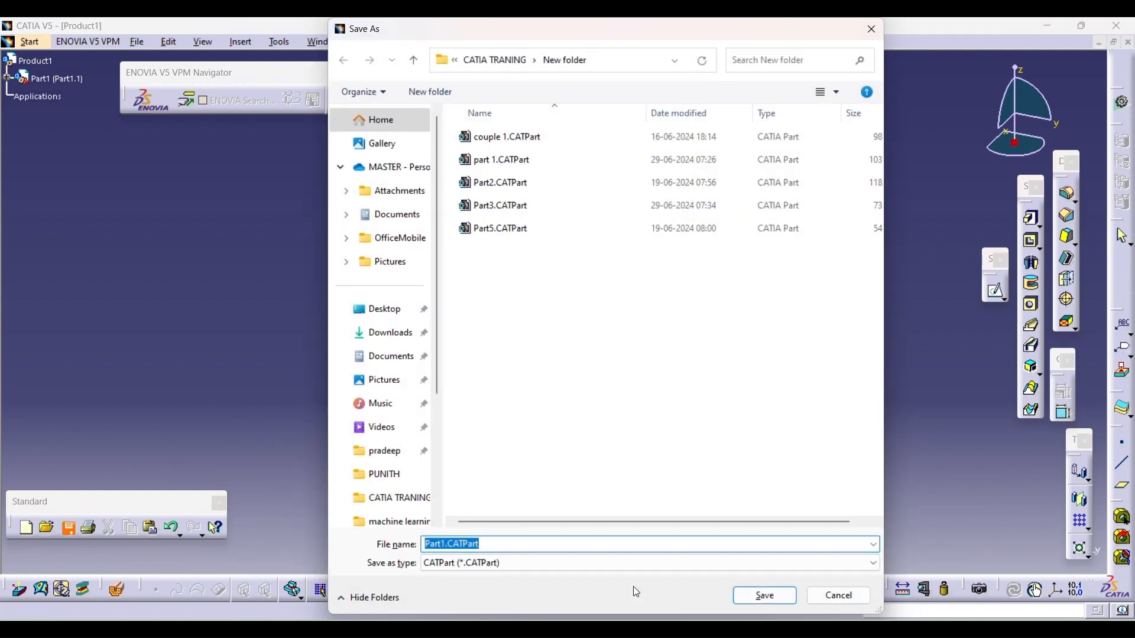
type("cylindrr")
key("Return")
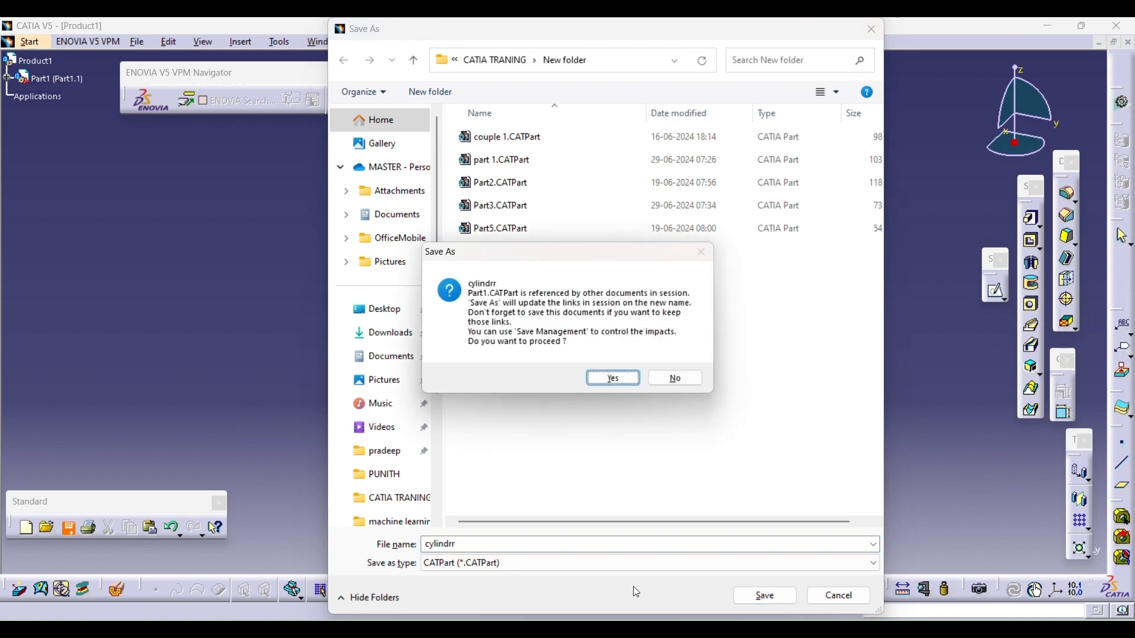
key("Return")
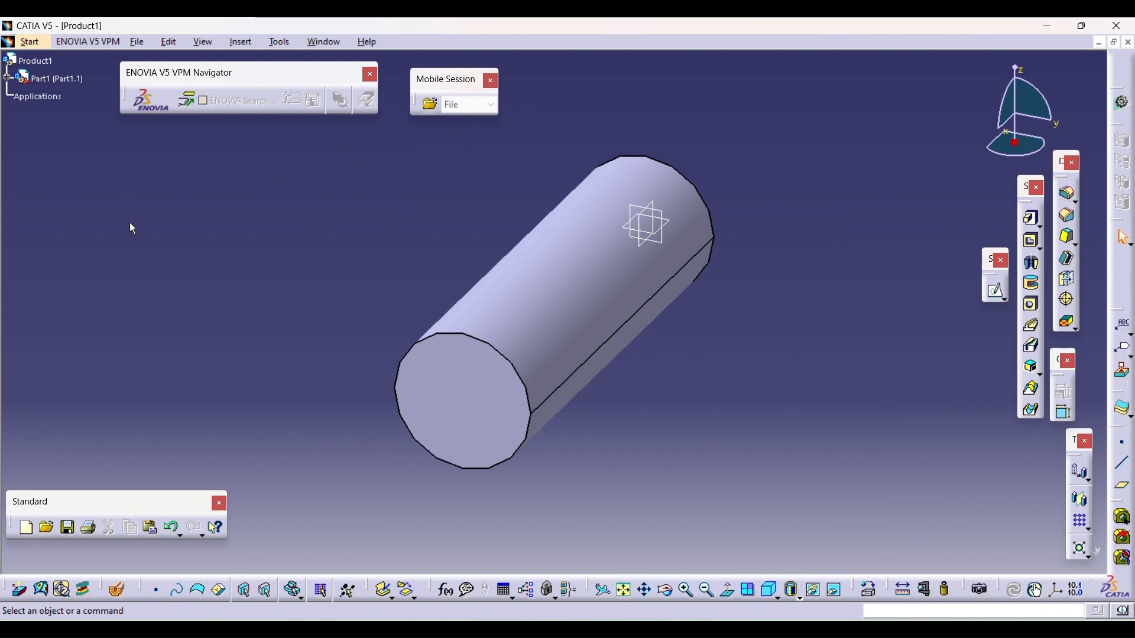
- Create a new empty part document and start a new product in the Assembly Design workbench
key("ctrl+n")
key("Return")
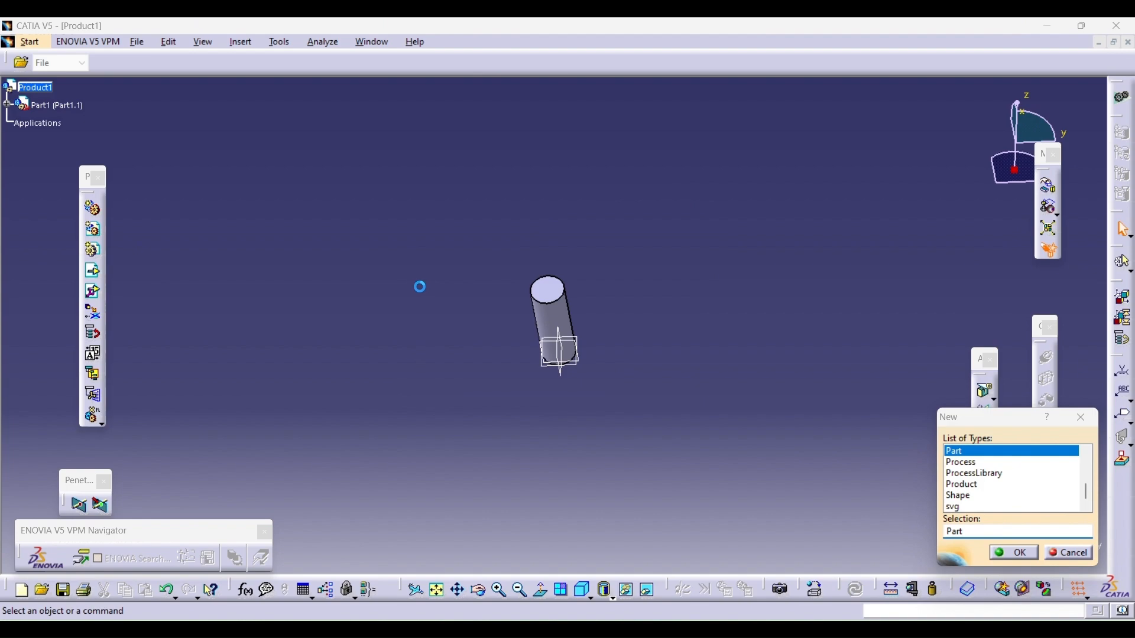
key("Return")
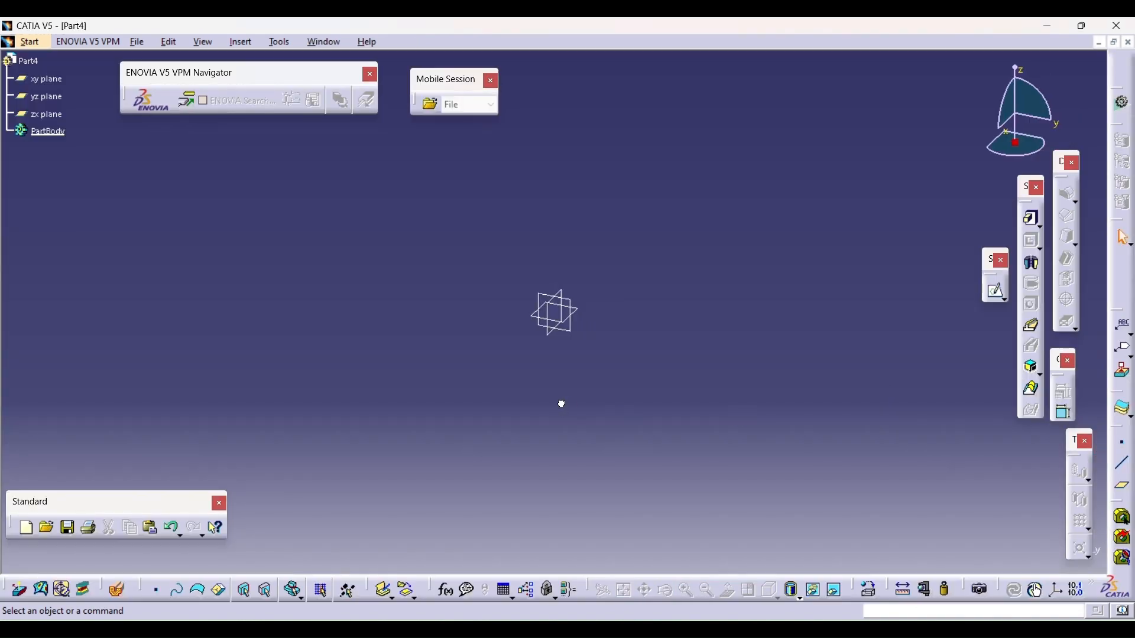
left_click(35, 41)
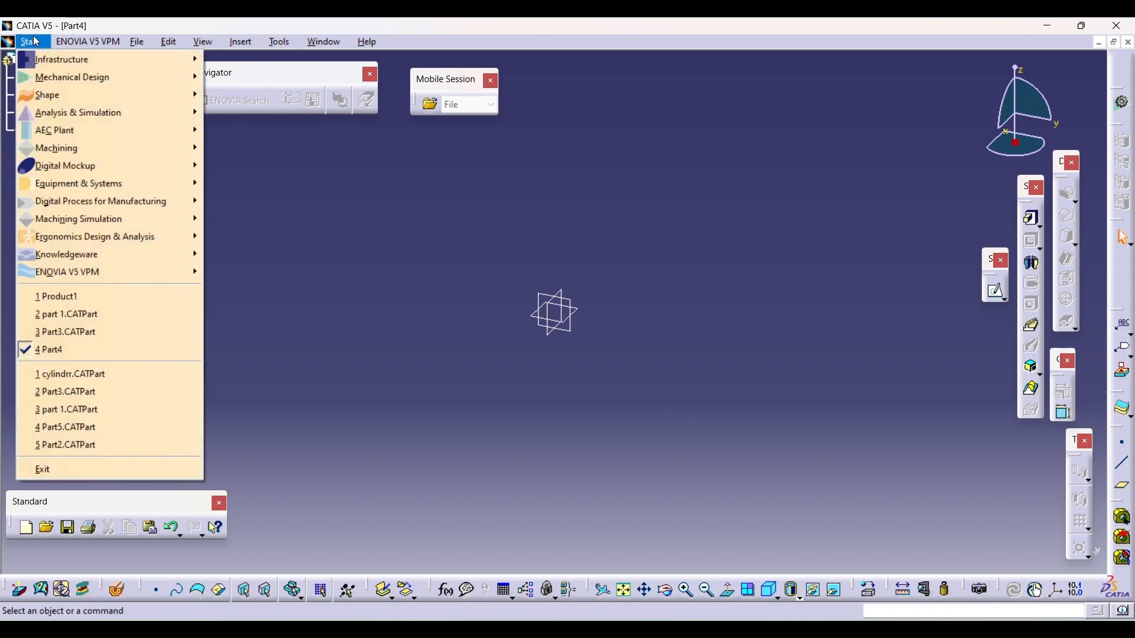
mouse_move(55, 81)
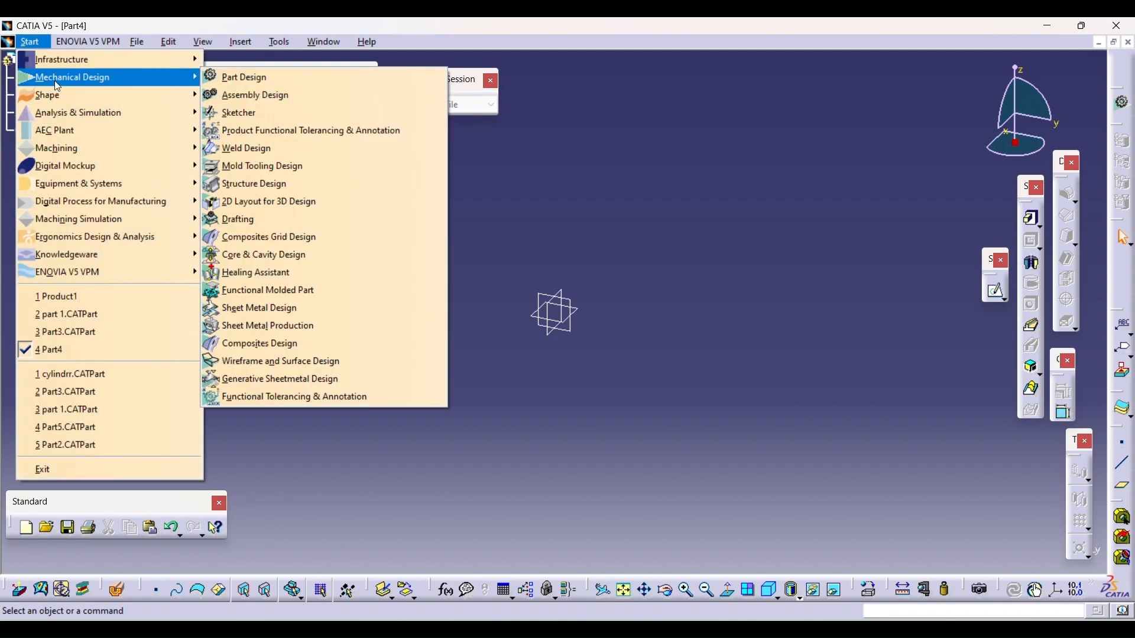
left_click(260, 95)
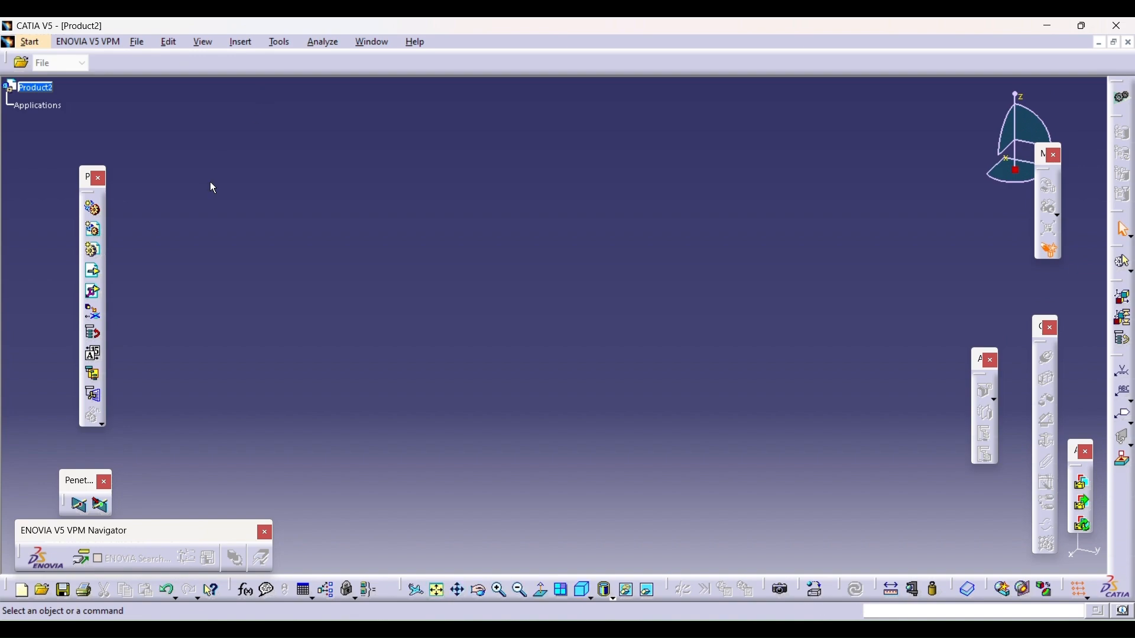
- Insert part 1.CATPart into Product2 as an existing component and dismiss the incident report
left_click(94, 273)
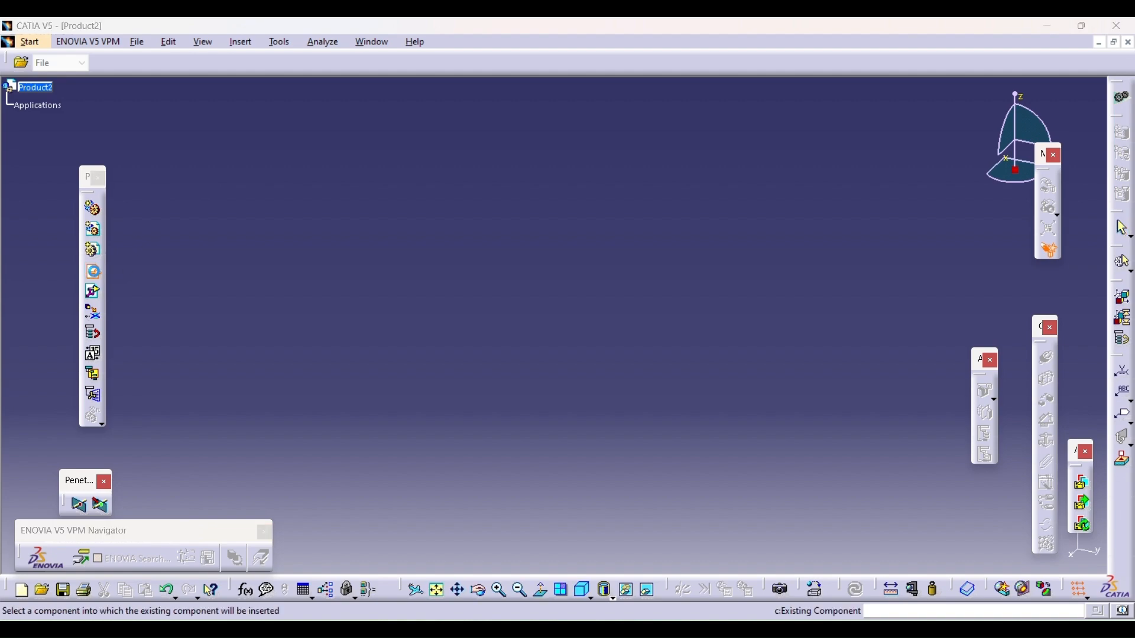
left_click(50, 90)
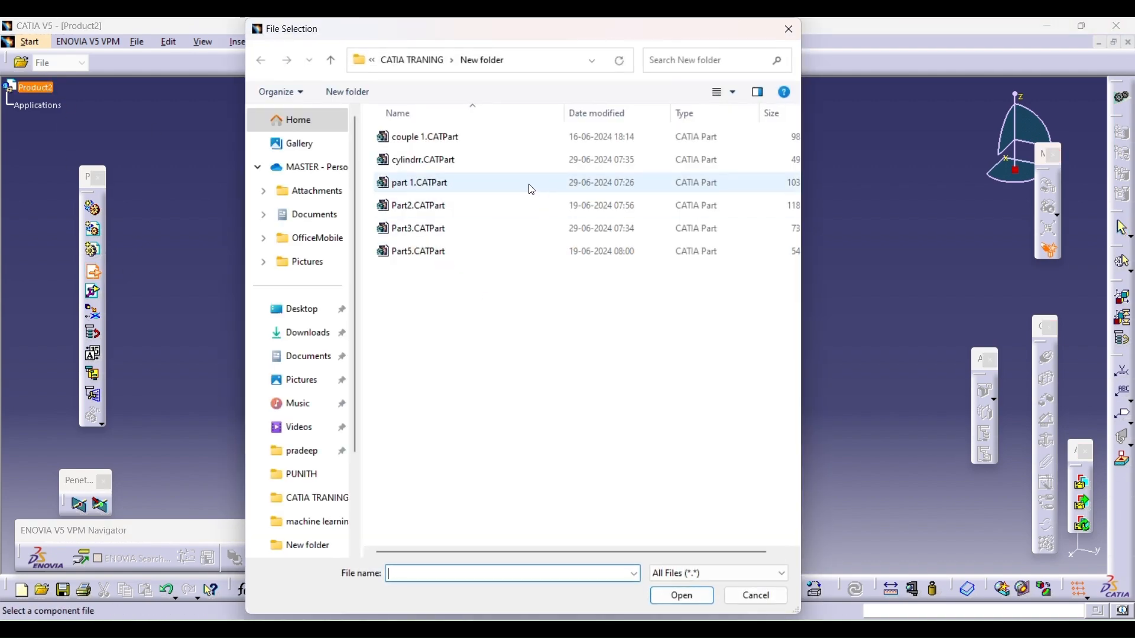
double_click(532, 187)
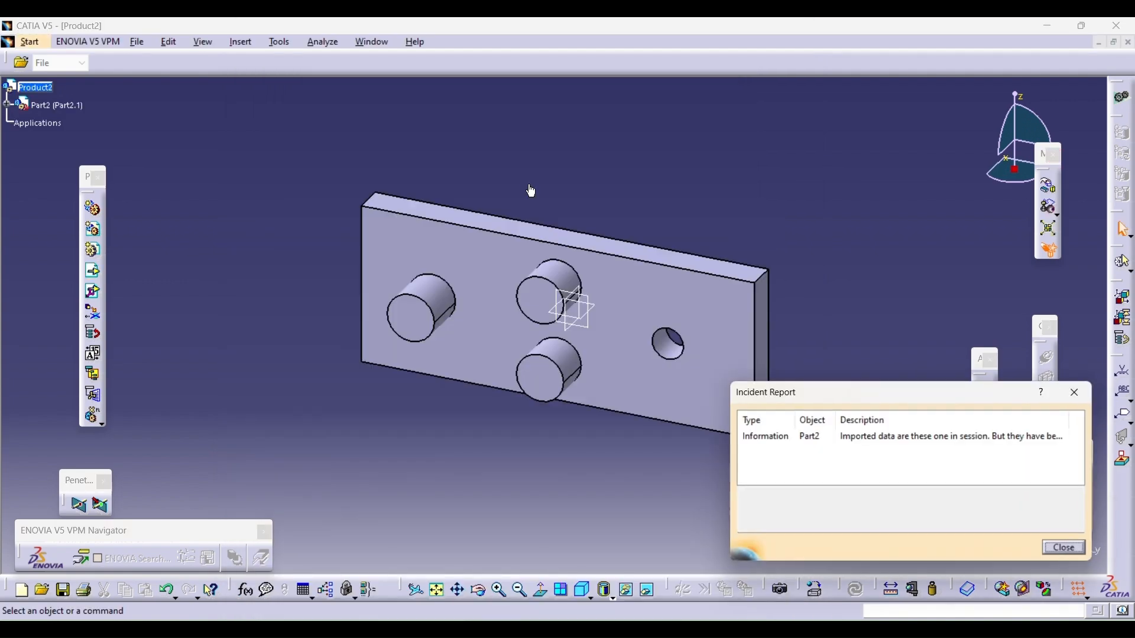
key("Return")
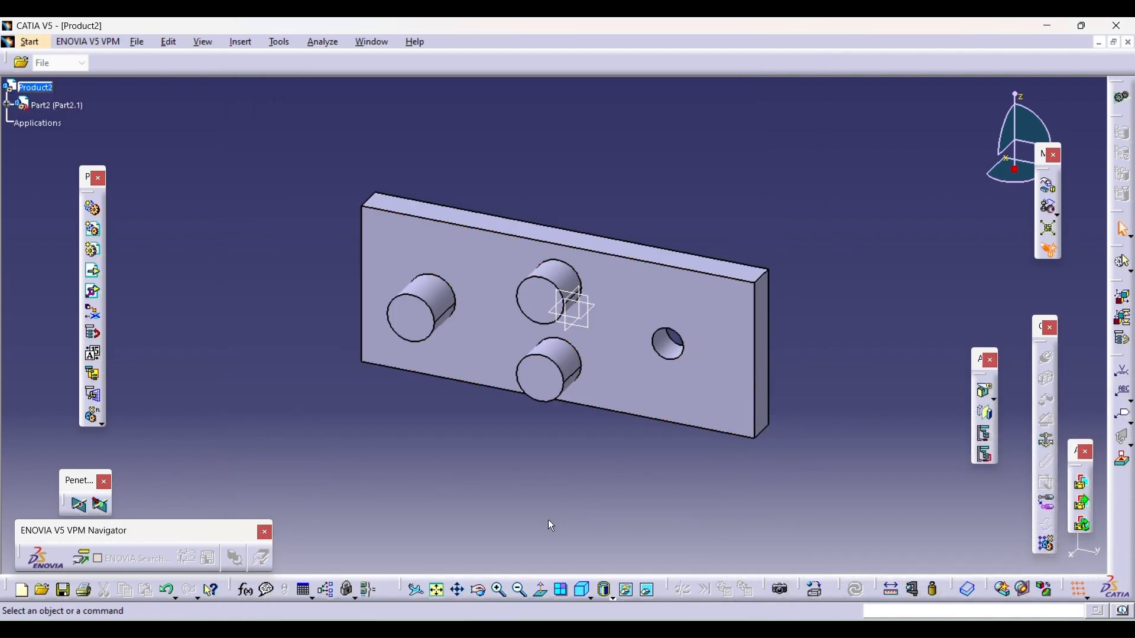
- Insert Part3.CATPart from New folder into Product2 as a second existing component
left_click(478, 590)
left_click_drag(593, 512, 633, 224)
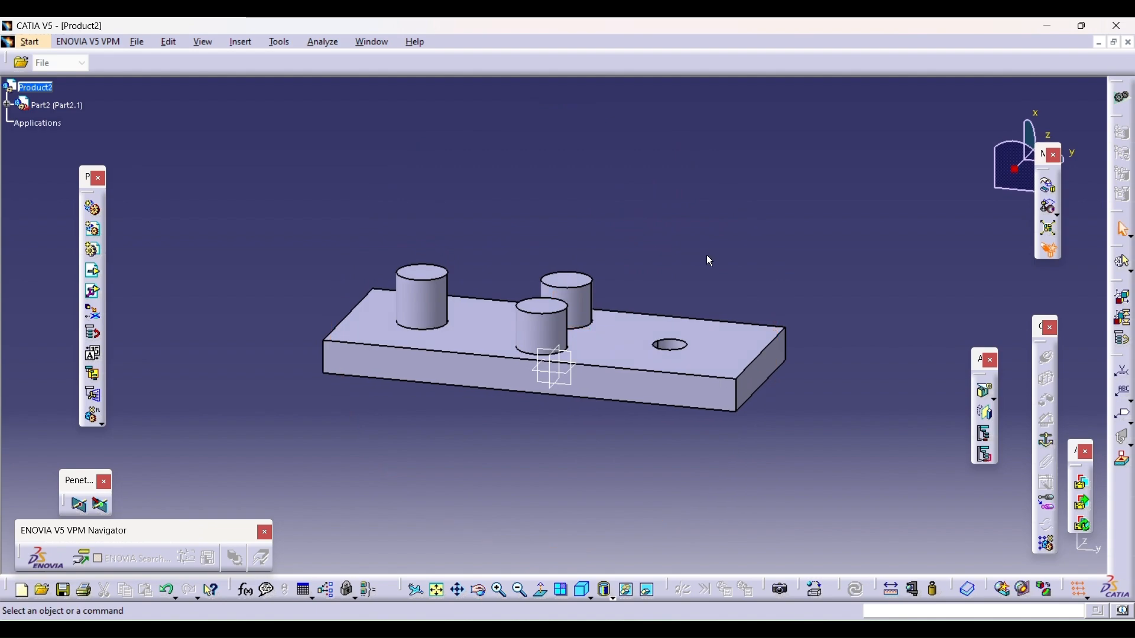
left_click(30, 87)
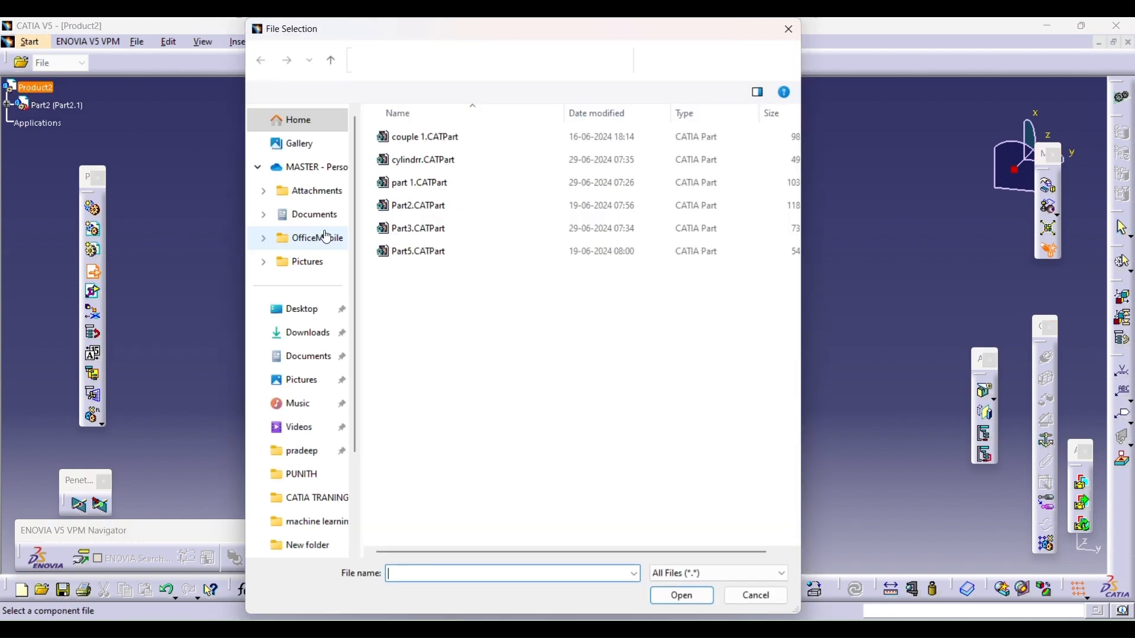
left_click(453, 229)
left_click(417, 229)
key("Escape")
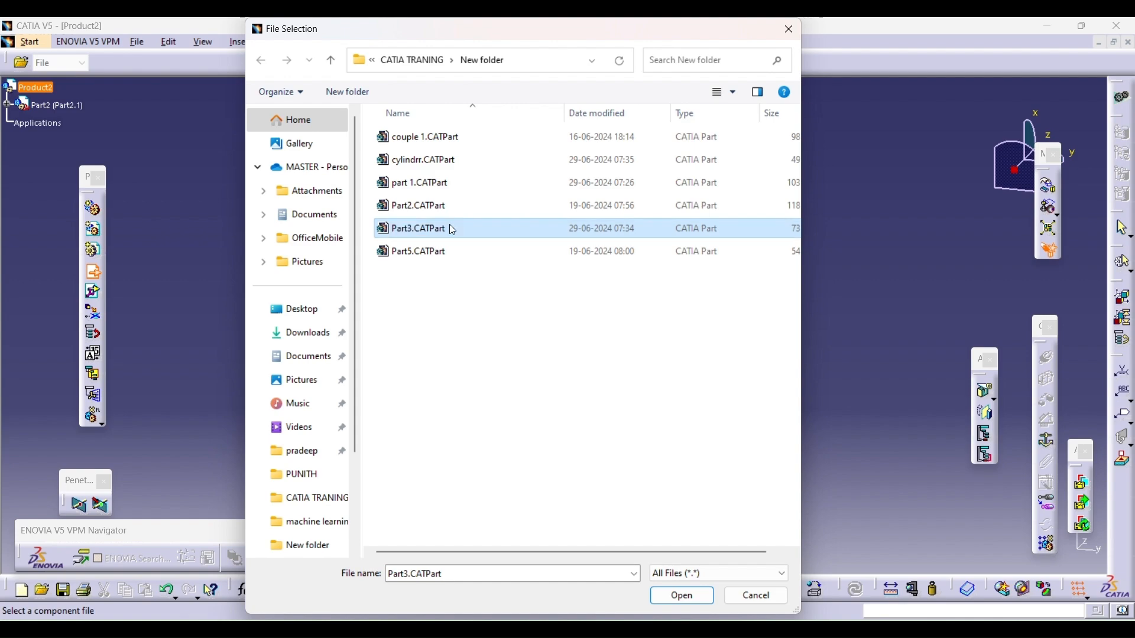
double_click(452, 229)
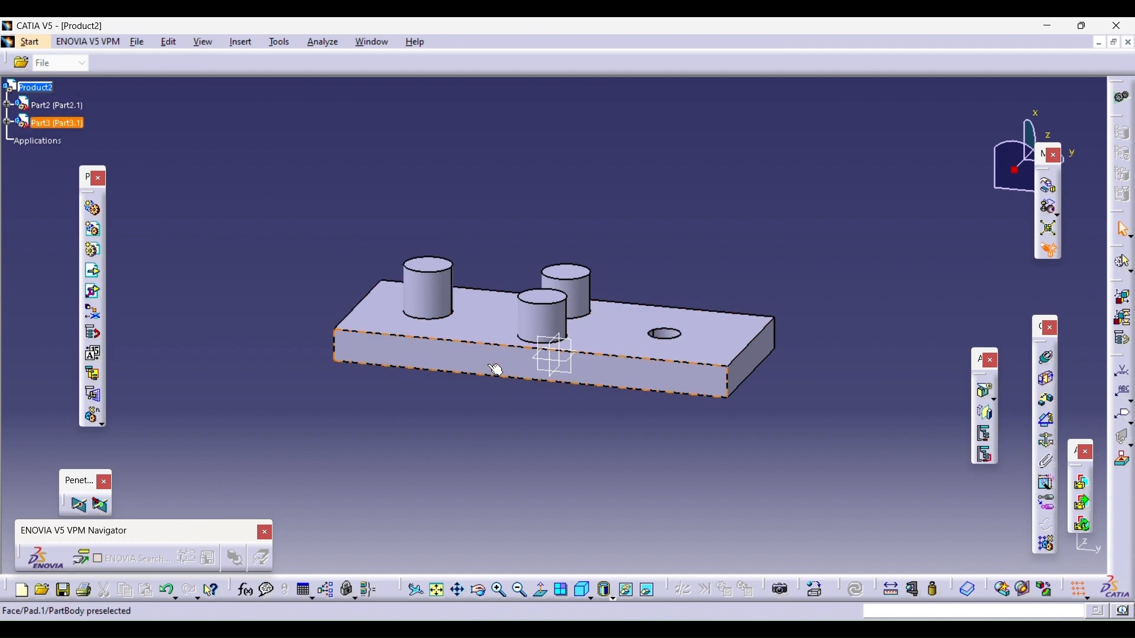
- Manipulate the four-hole plate by moving it along the Y axis off the bossed plate and swinging it around the X axis to the opposite end
left_click(69, 128)
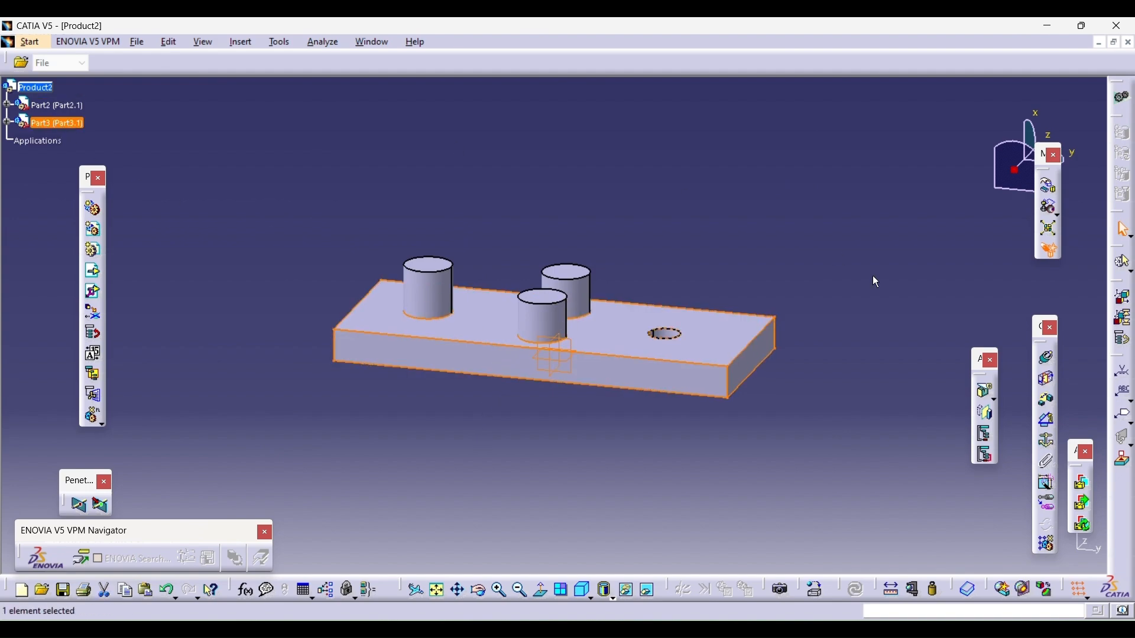
left_click(1048, 187)
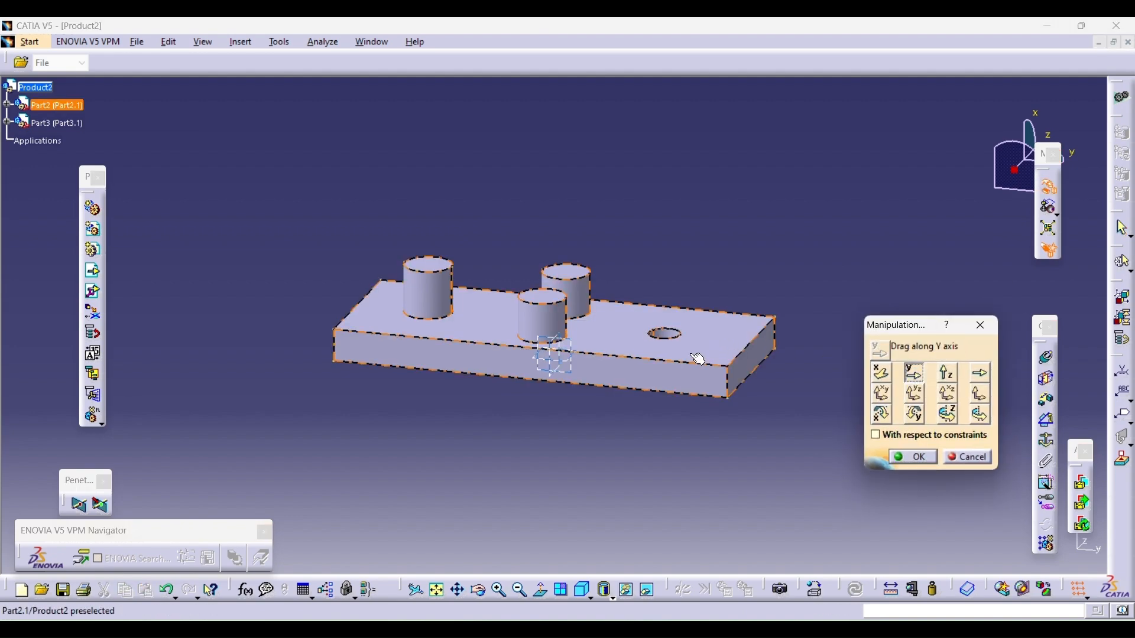
left_click_drag(678, 387, 339, 304)
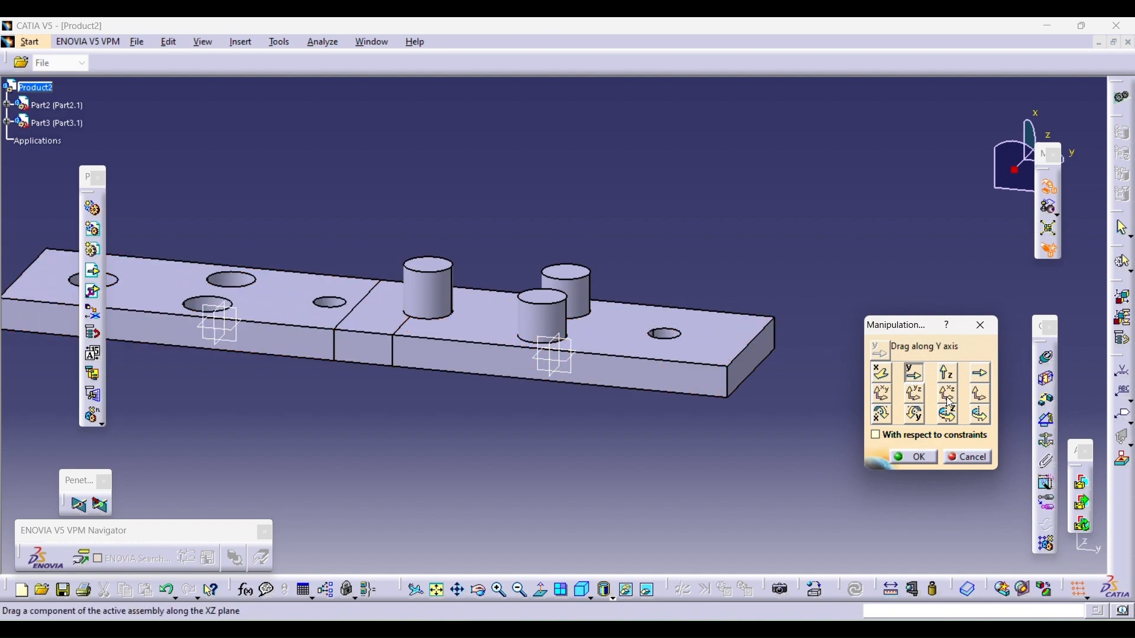
left_click(881, 419)
left_click_drag(248, 344, 736, 346)
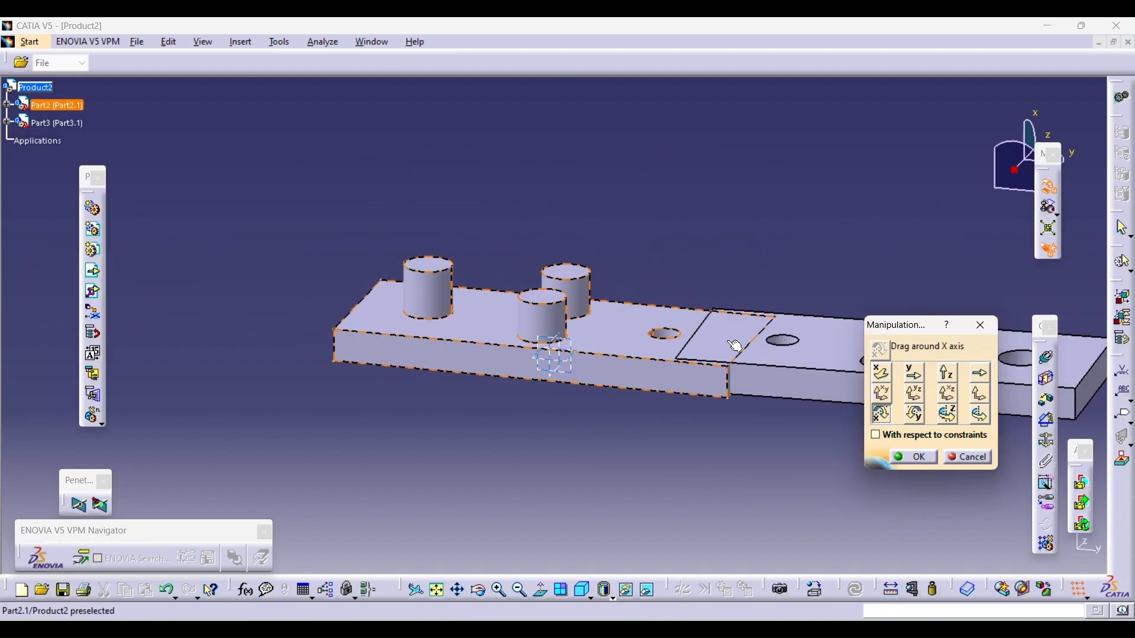
- Rotate the four-hole plate around the Y axis and shift it along the Z and X axes until it sits above and behind the bossed plate
left_click(917, 421)
left_click_drag(814, 382, 1032, 292)
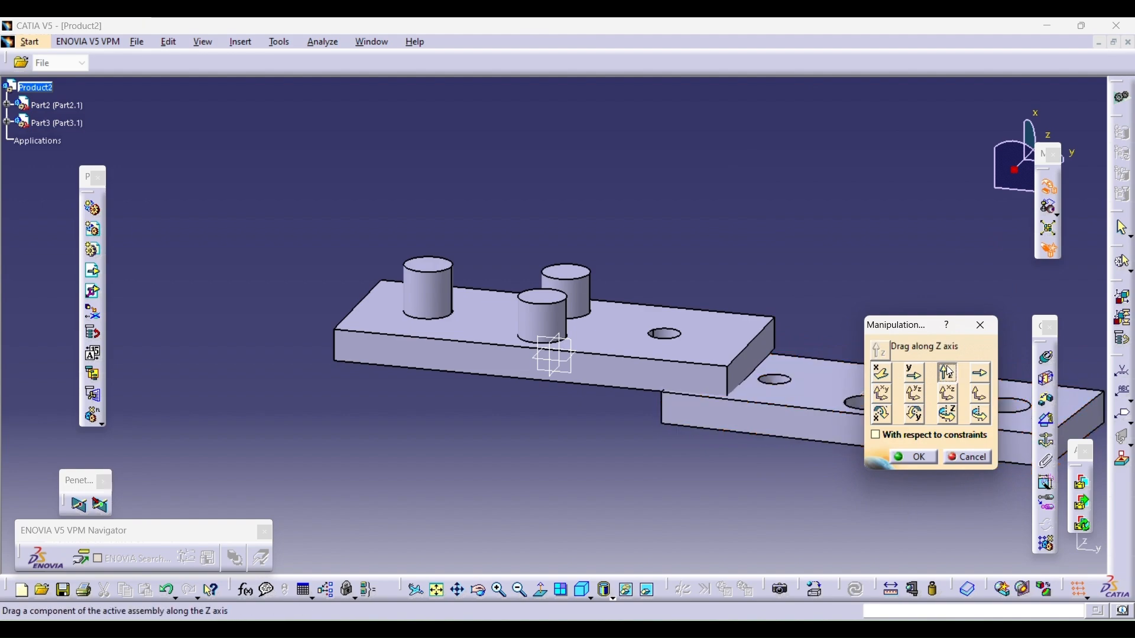
left_click_drag(816, 435, 810, 255)
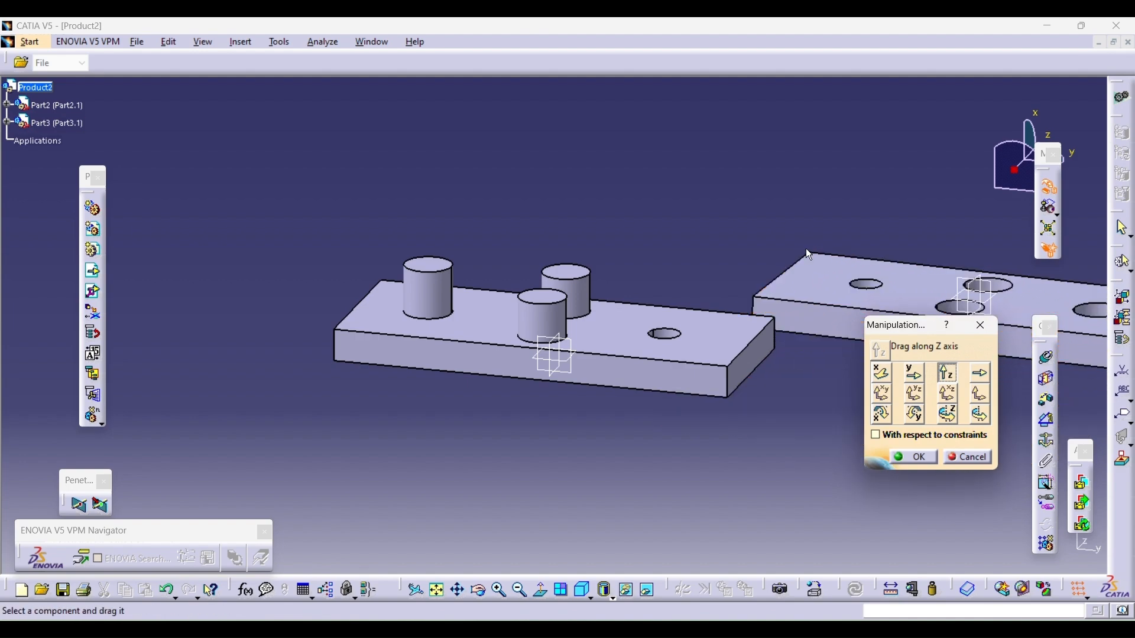
left_click_drag(849, 321, 821, 177)
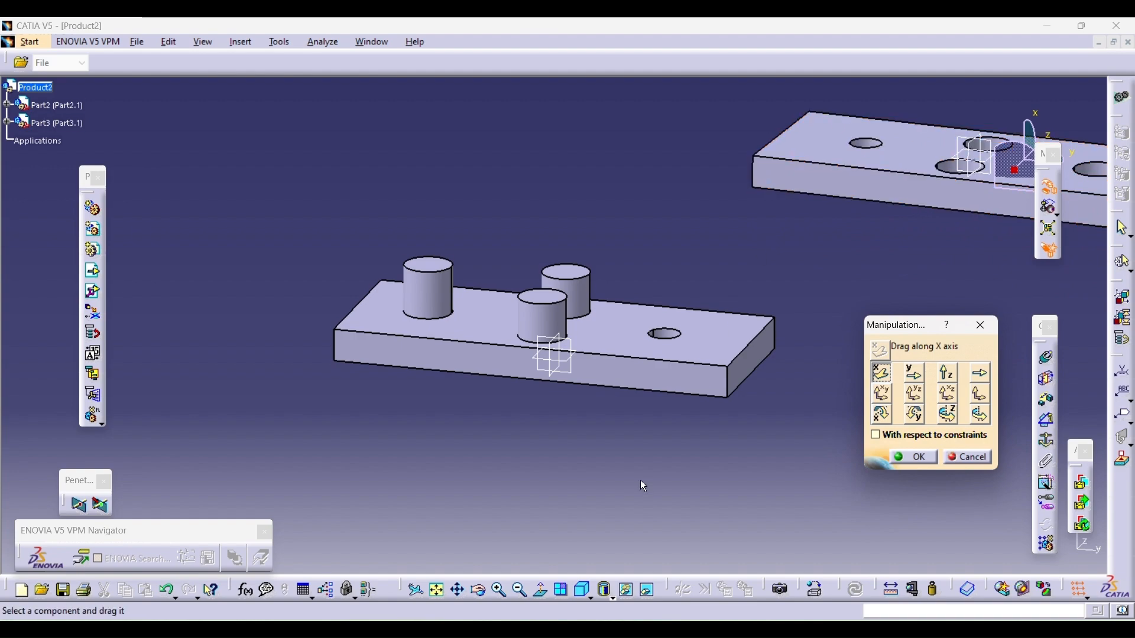
- Swing the four-hole plate around the X axis to the bossed plate's other end, in front of its pair of side-by-side holes' opposite boss
left_click(460, 596)
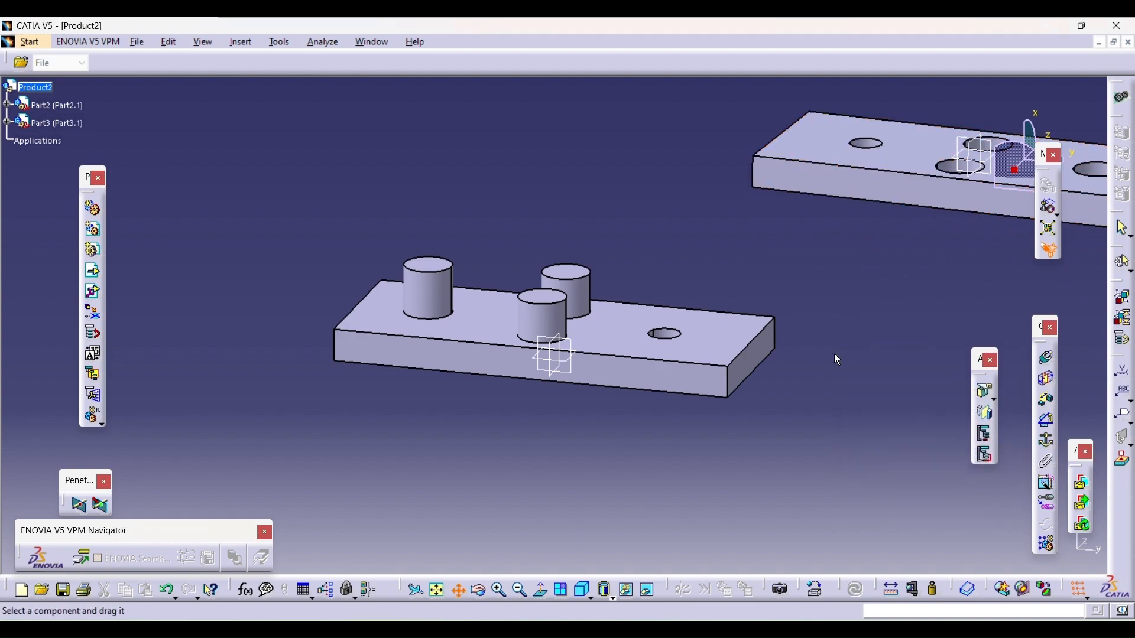
left_click_drag(865, 301, 707, 338)
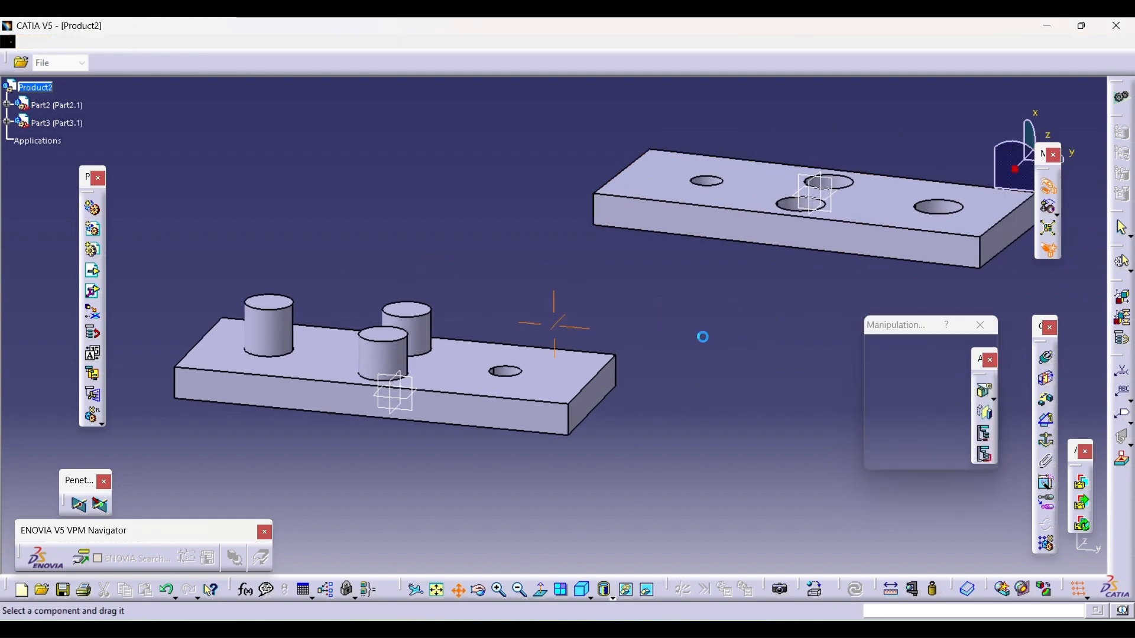
left_click(517, 593)
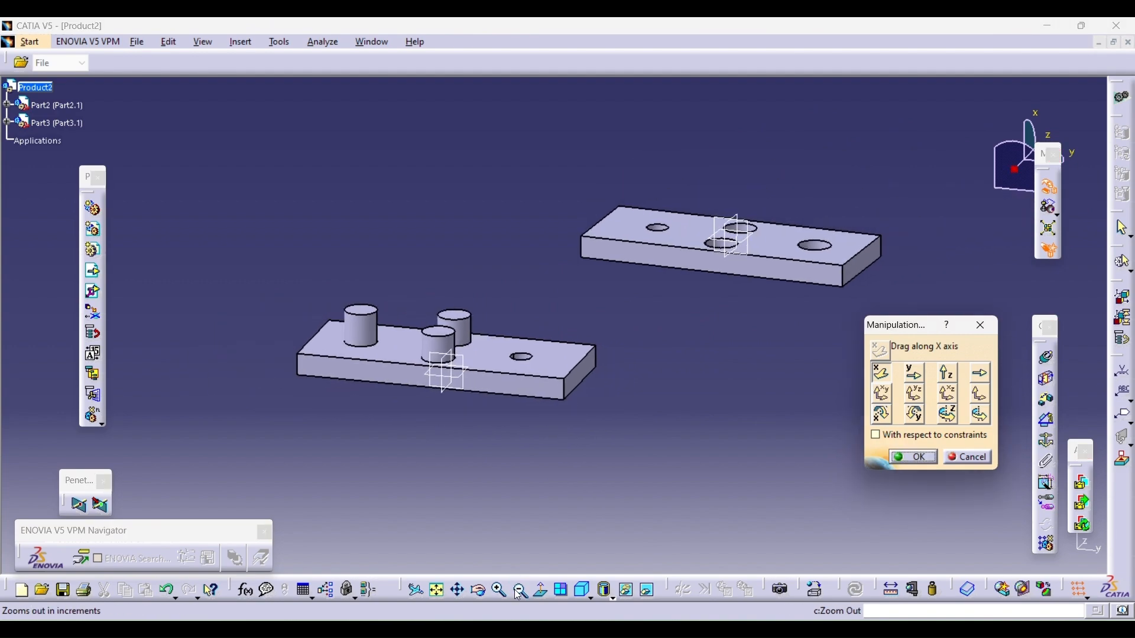
left_click(503, 594)
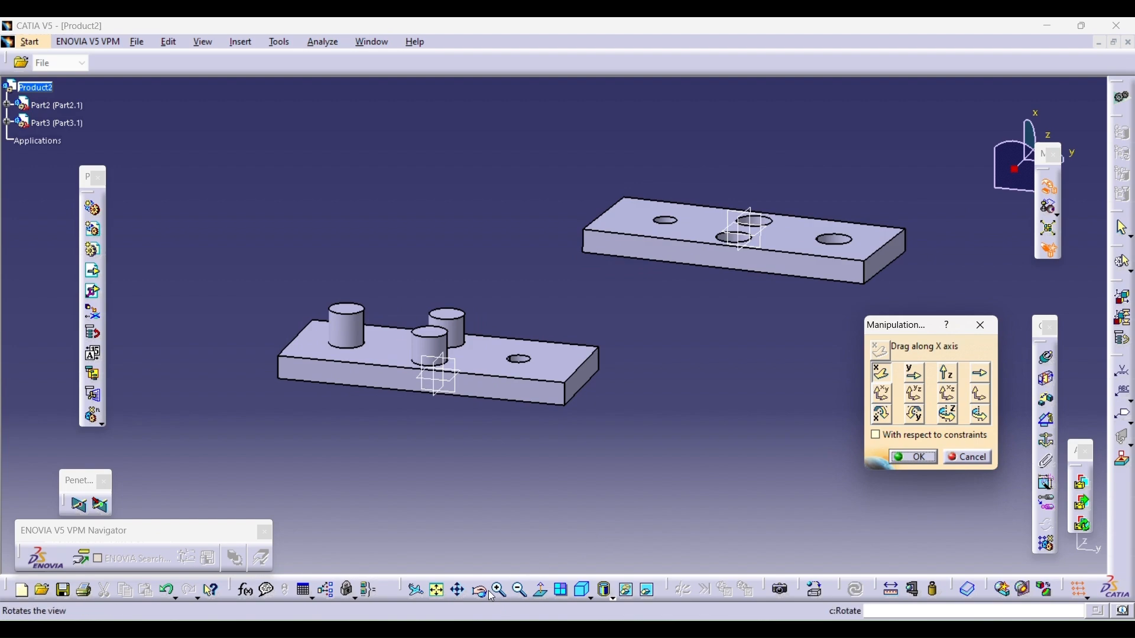
left_click(490, 594)
left_click_drag(842, 353, 847, 384)
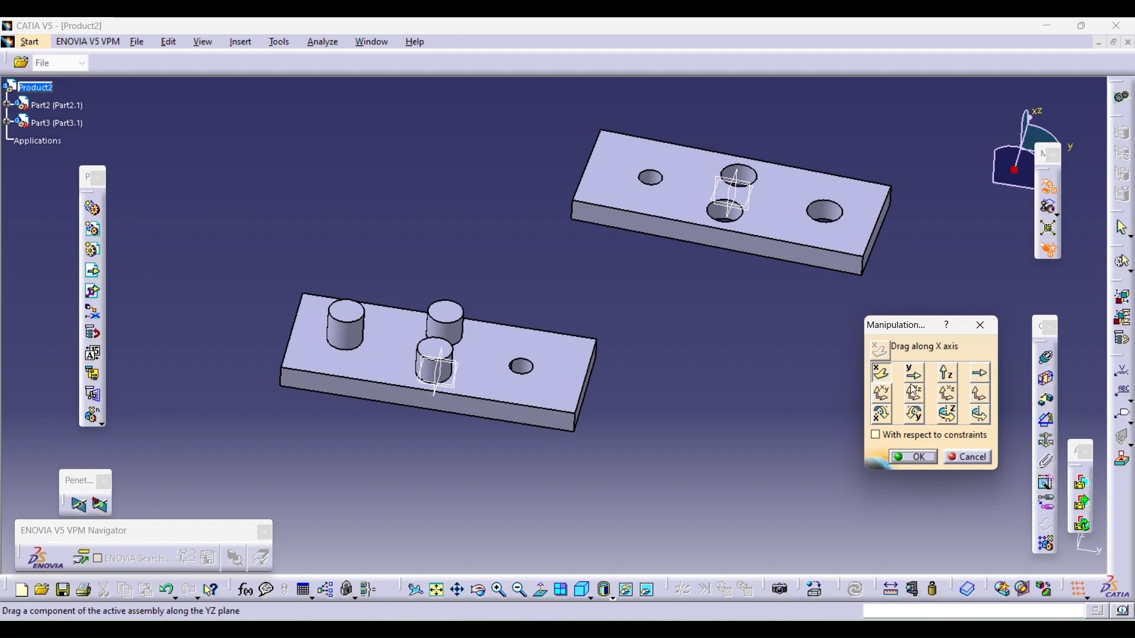
left_click(881, 414)
left_click_drag(735, 202, 274, 348)
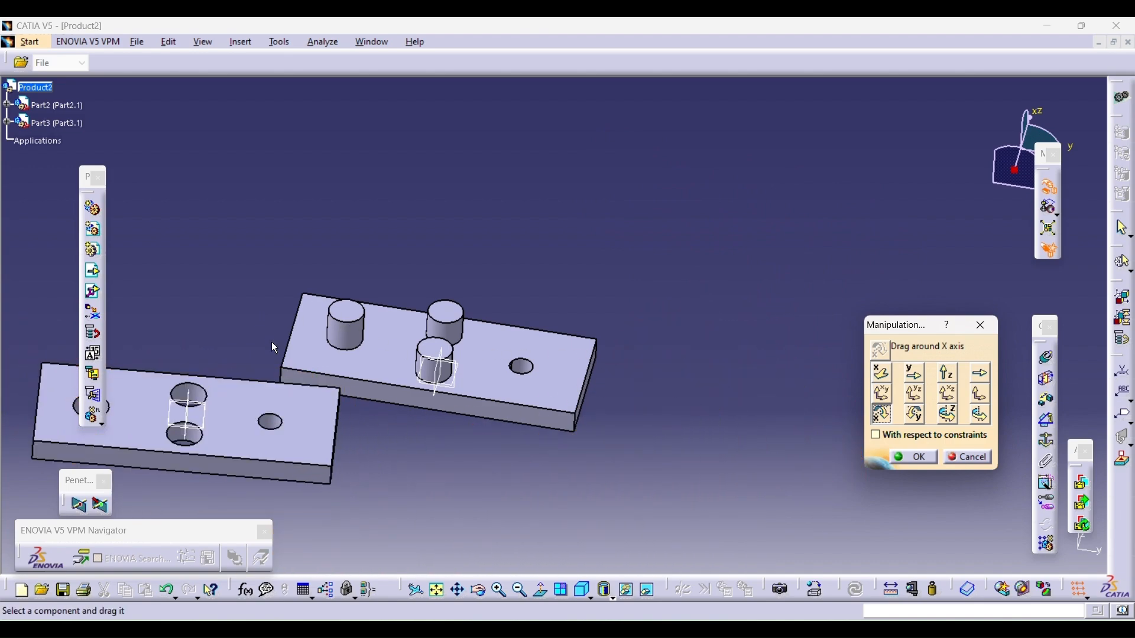
- Finish manipulating the four-hole plate, leaving it beside the bossed plate
left_click(916, 458)
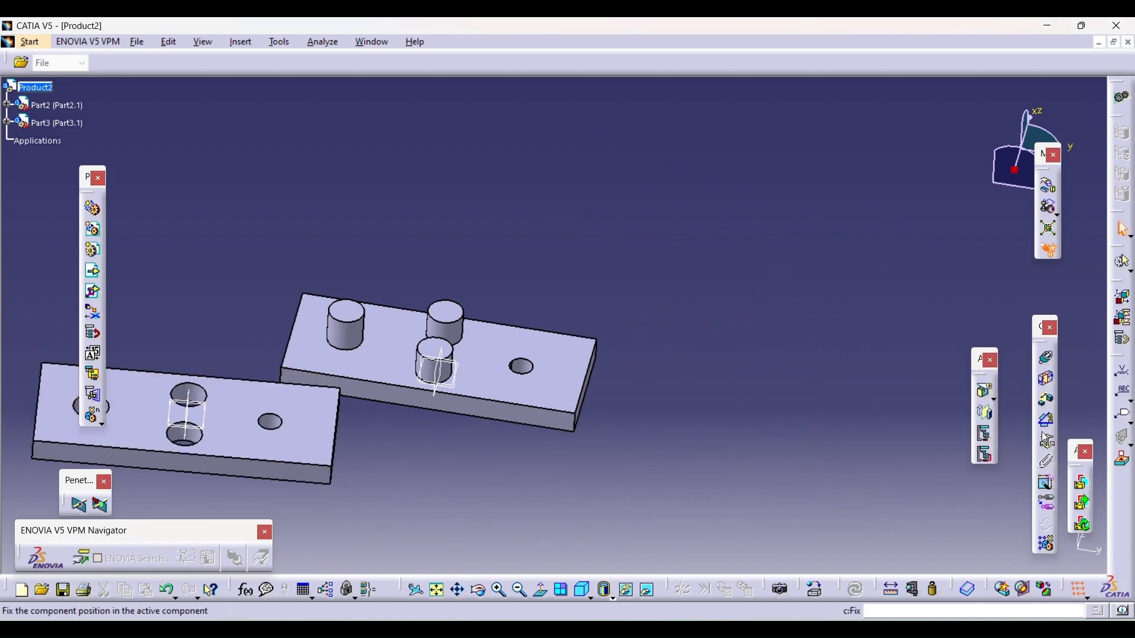
left_click(1050, 374)
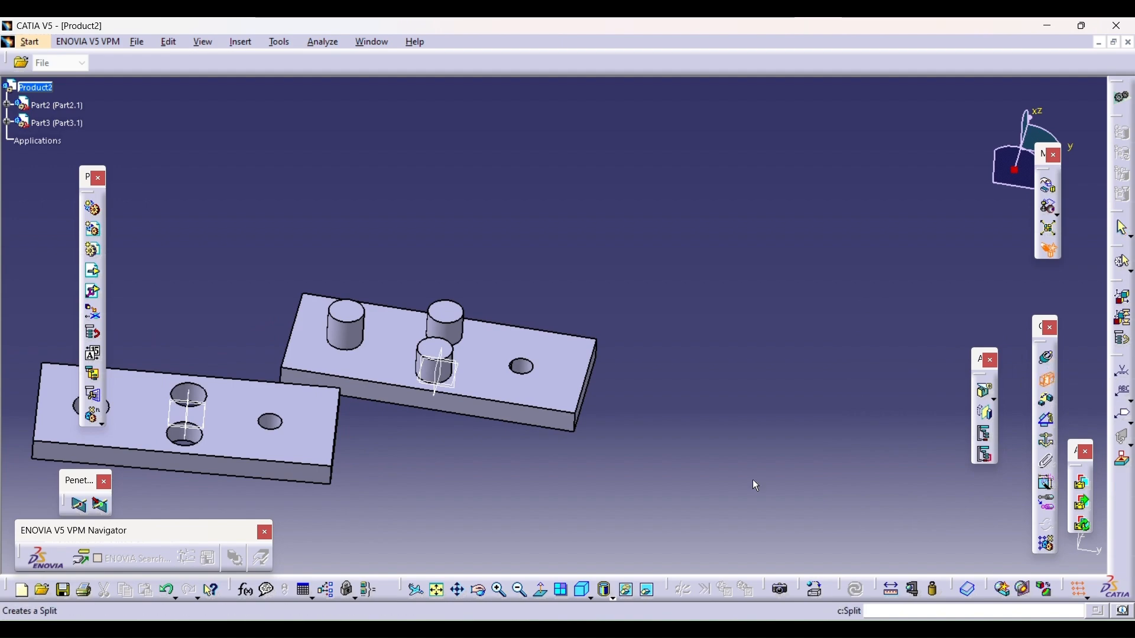
left_click(439, 591)
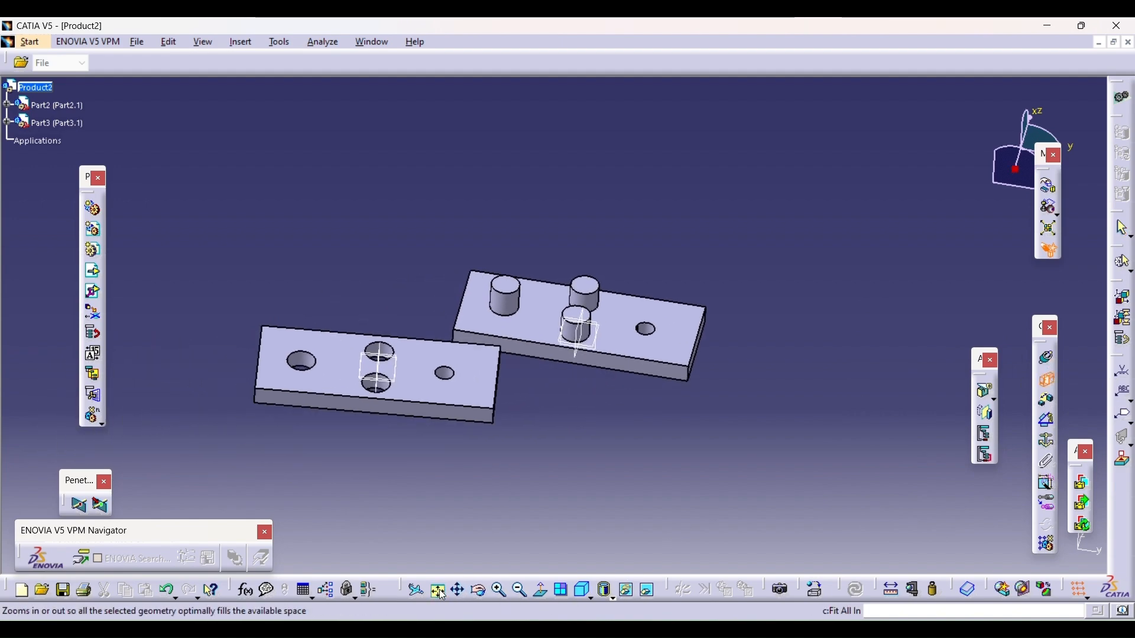
left_click(504, 593)
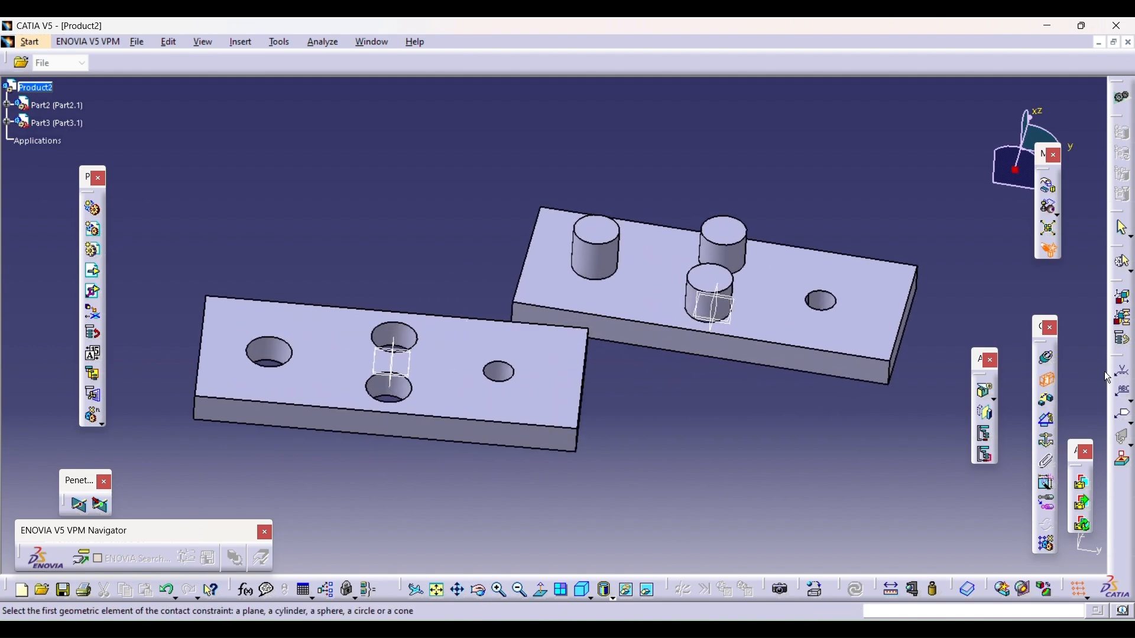
- Try a contact constraint between the long side faces of the bossed plate and four-hole plate, and undo it
left_click(1048, 381)
left_click(851, 378)
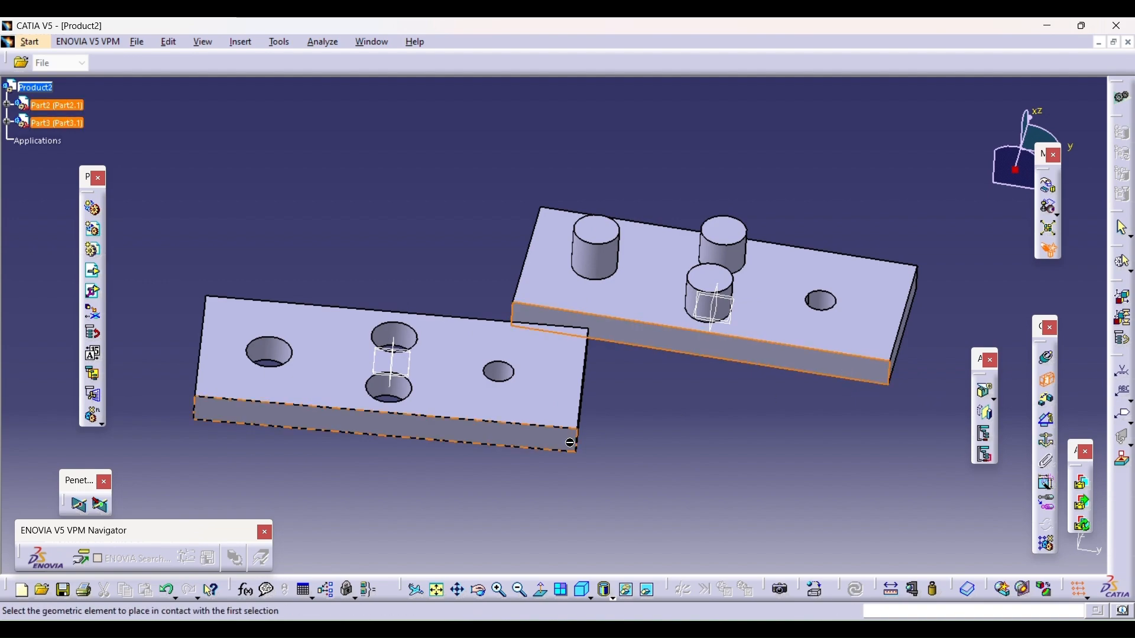
left_click(516, 440)
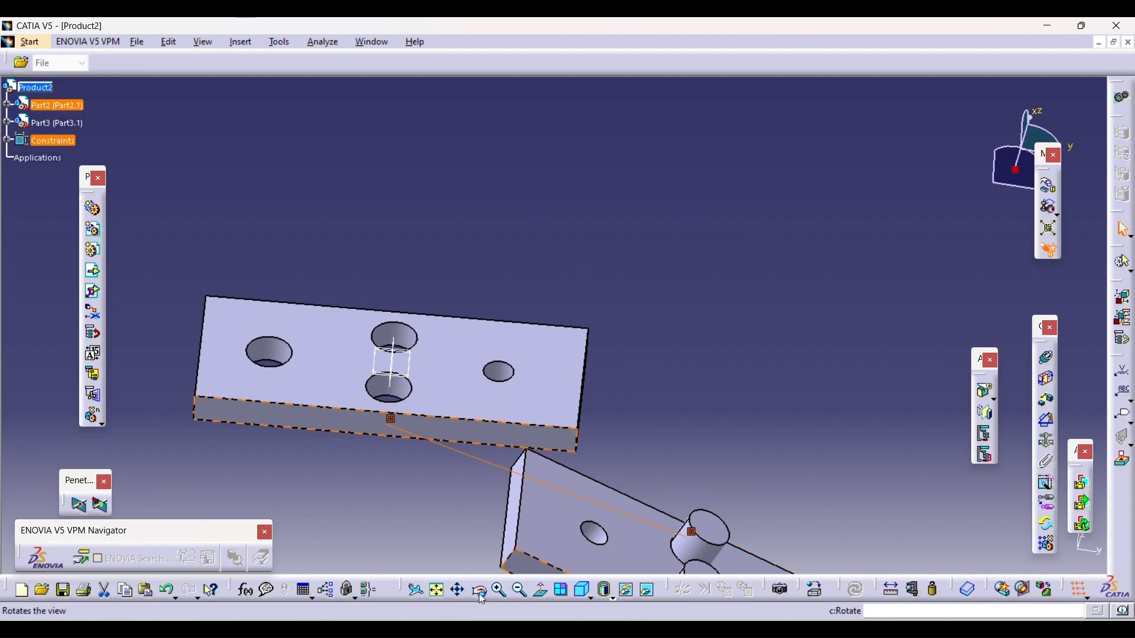
left_click_drag(715, 433, 636, 328)
key("ctrl+z")
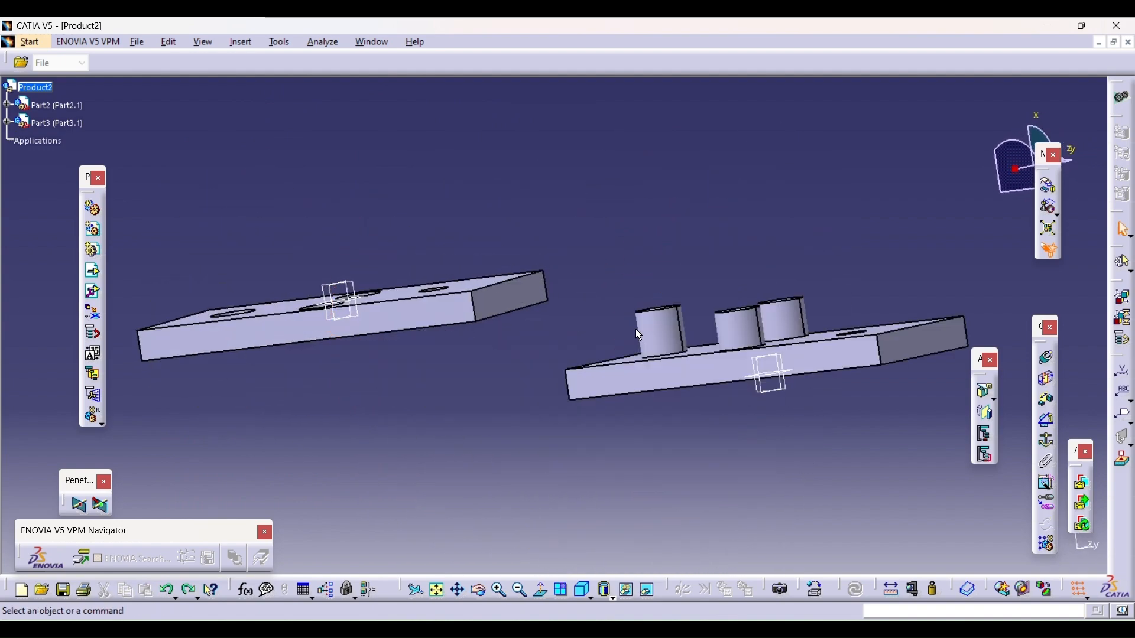
- Create a coincidence constraint between the matching long side faces of the four-hole plate and the bossed plate
left_click(435, 593)
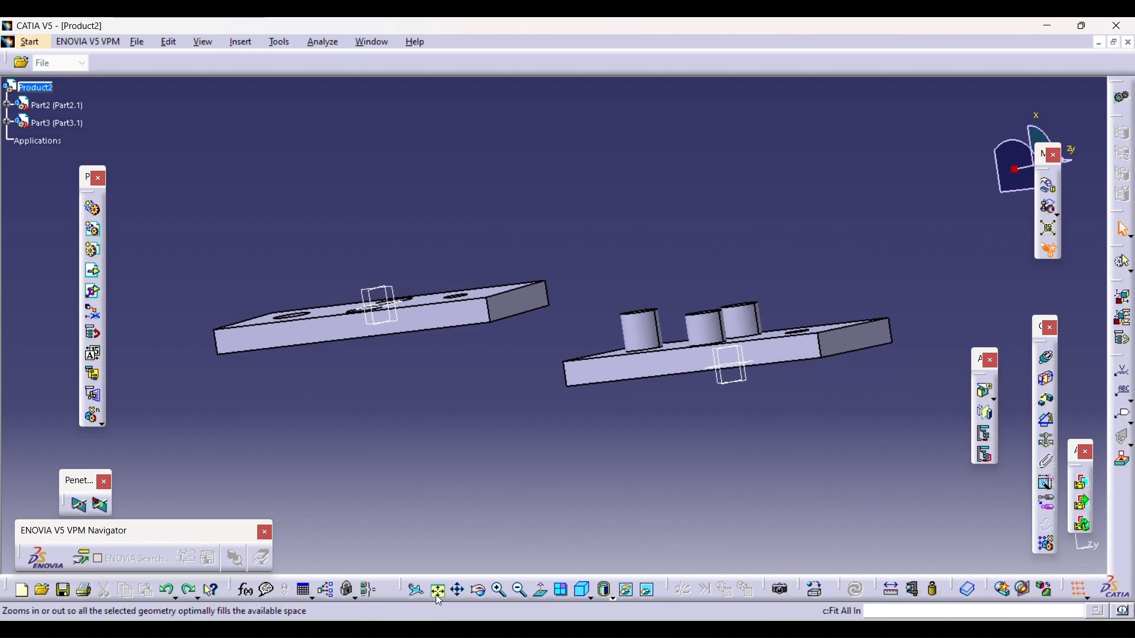
left_click(583, 594)
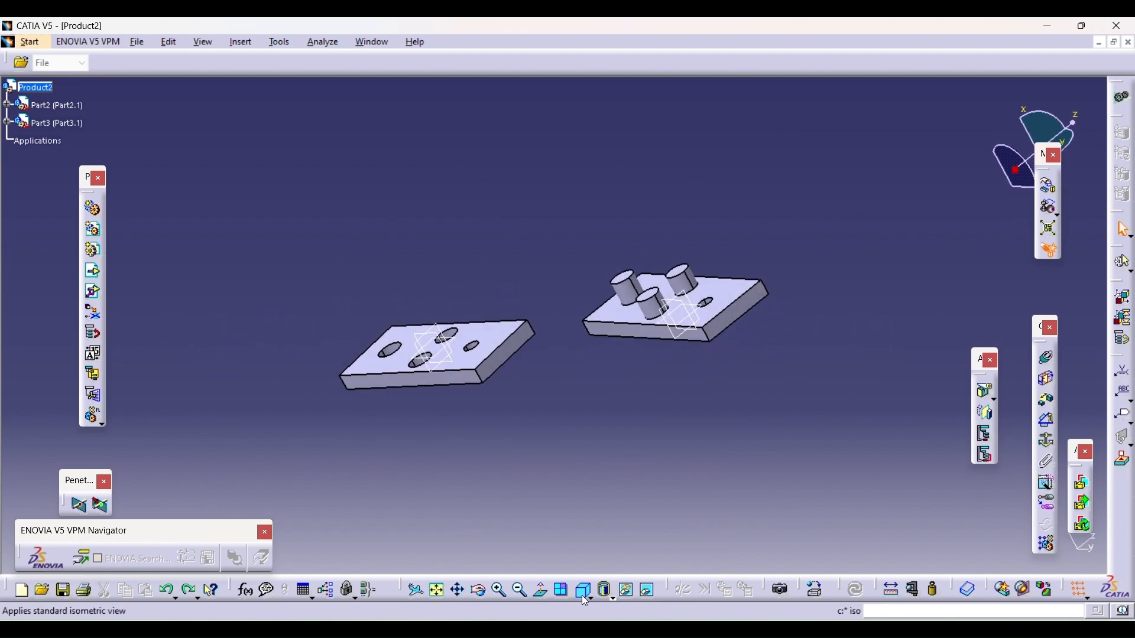
left_click(502, 592)
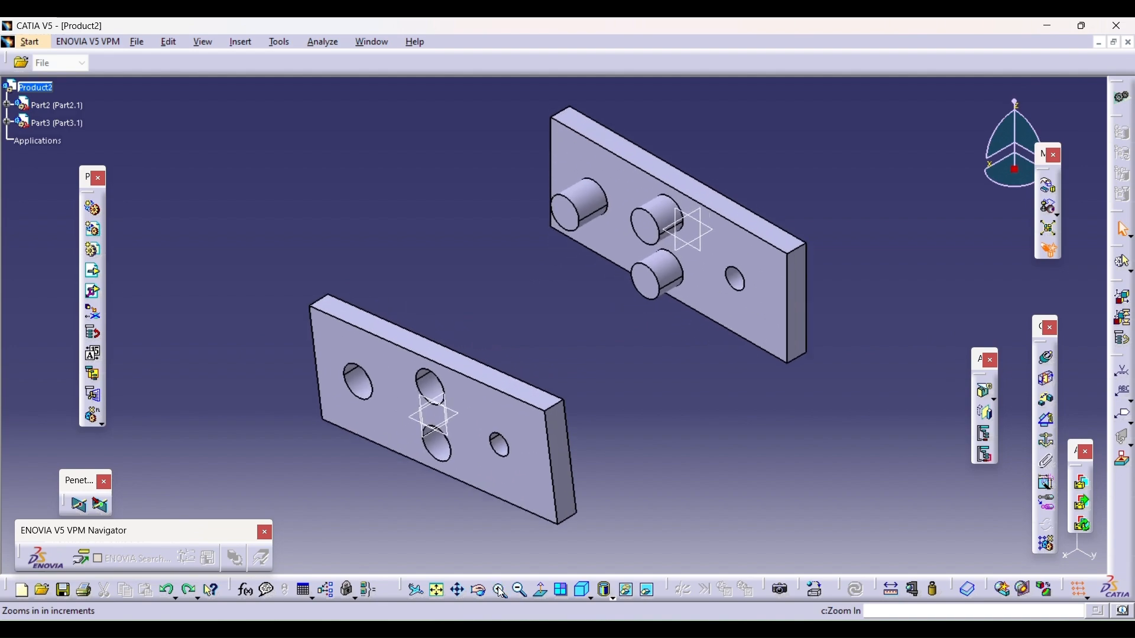
middle_click_drag(328, 529, 523, 171)
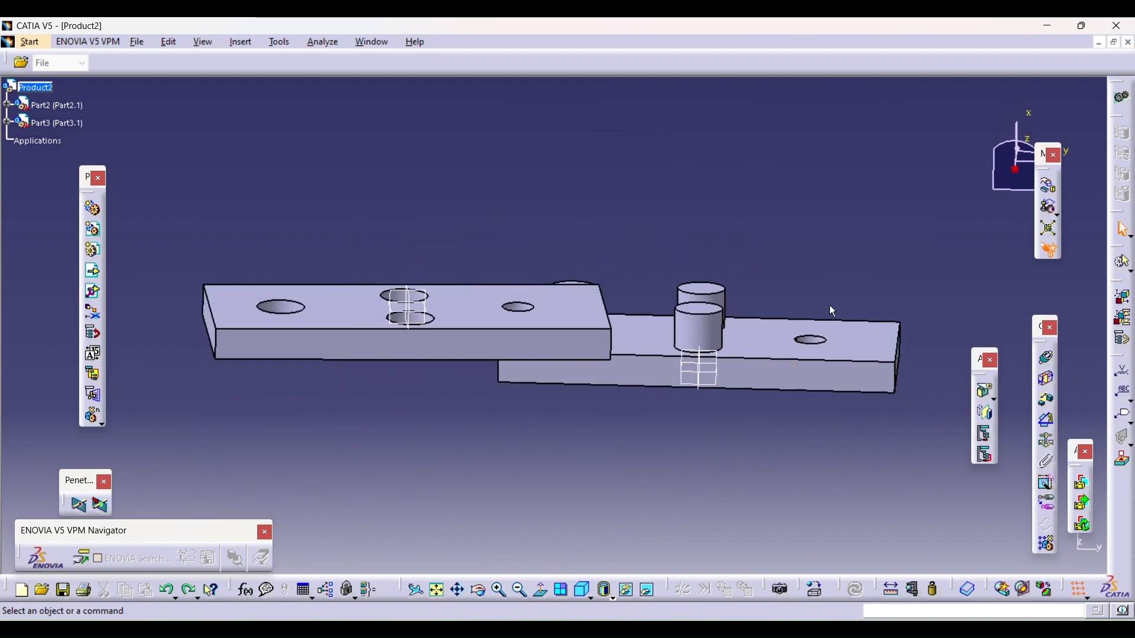
left_click(1047, 359)
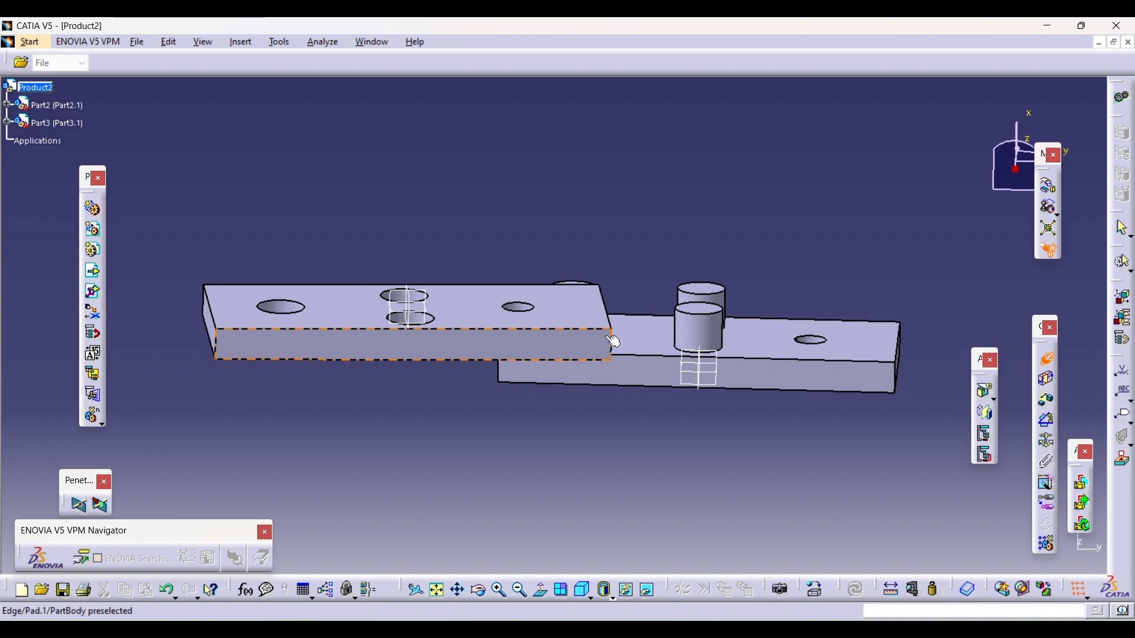
left_click(564, 351)
left_click(646, 377)
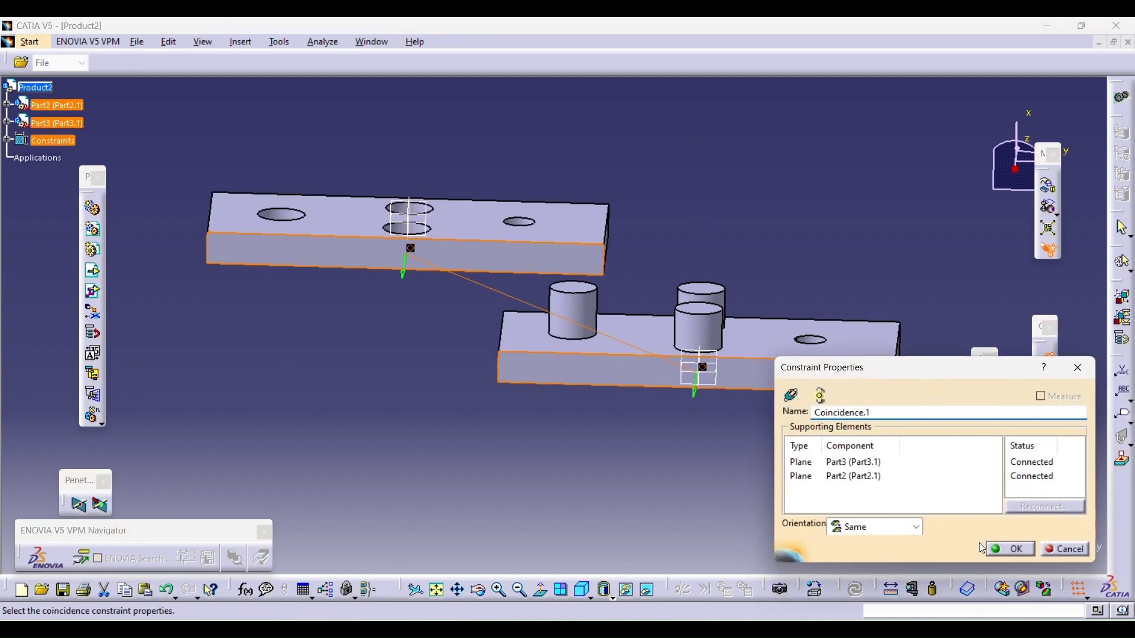
- Choose Same as the orientation of the side-face coincidence and accept the constraint
left_click(479, 591)
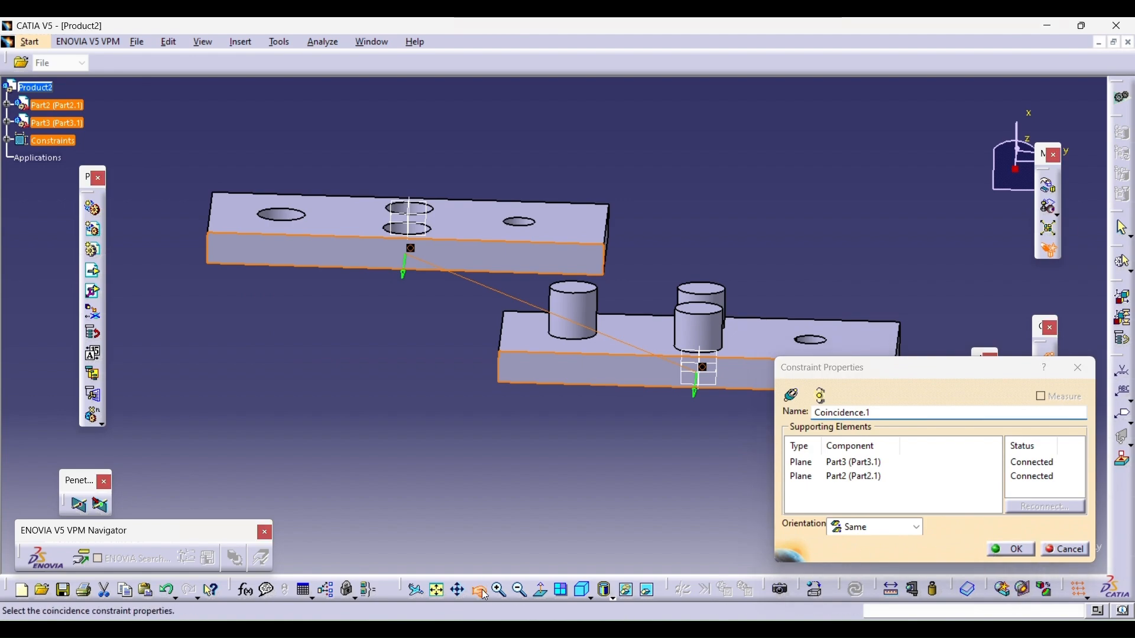
left_click_drag(795, 323, 714, 352)
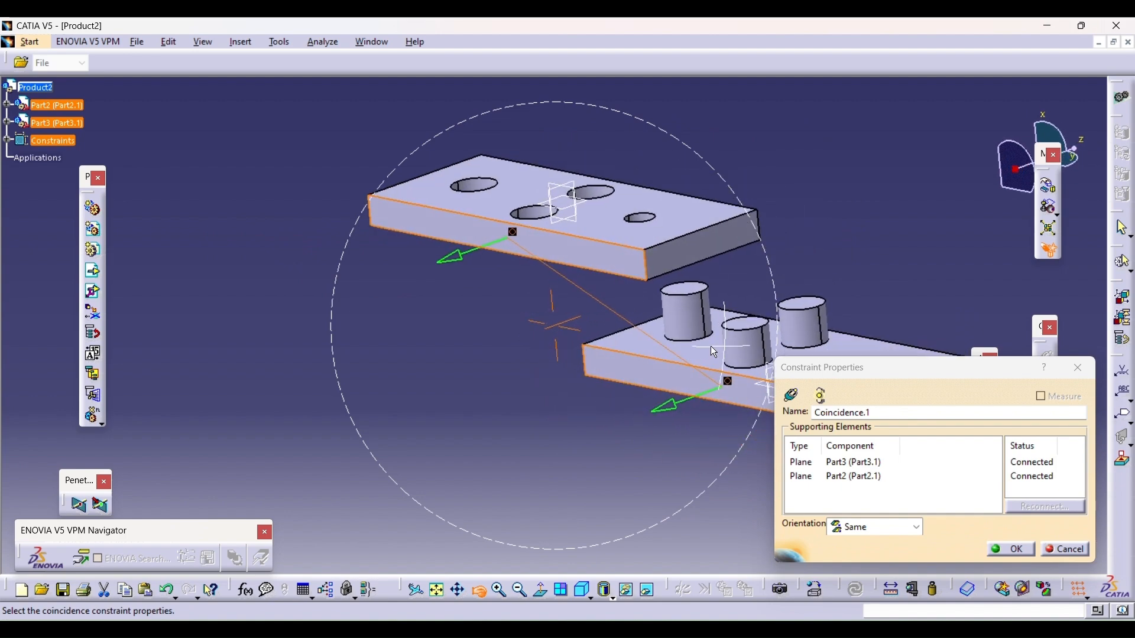
left_click(918, 528)
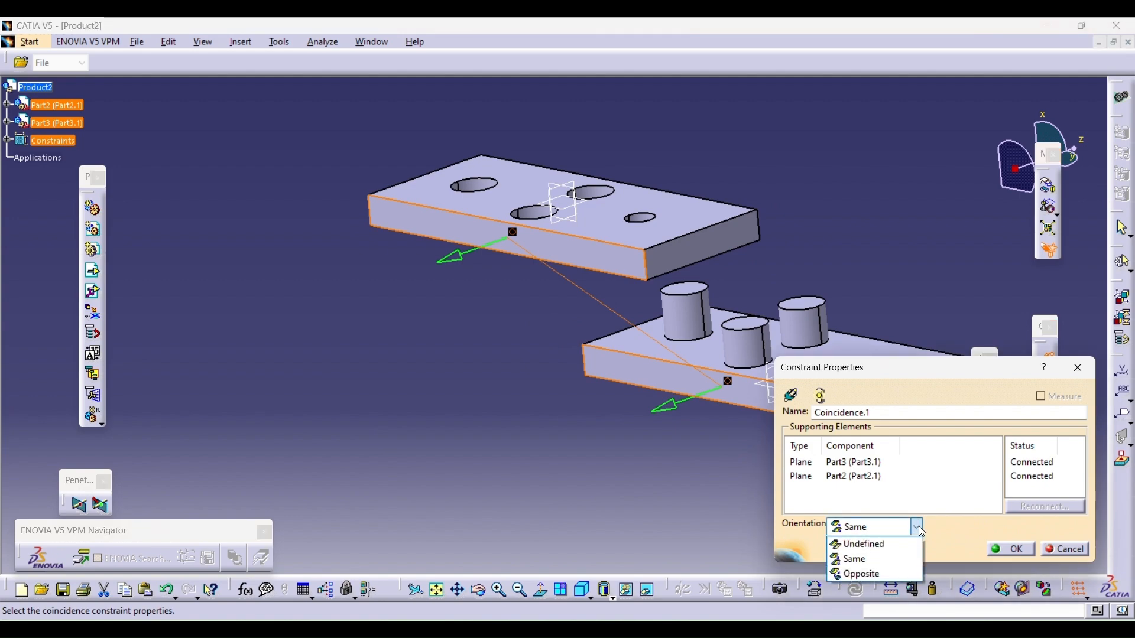
left_click(883, 567)
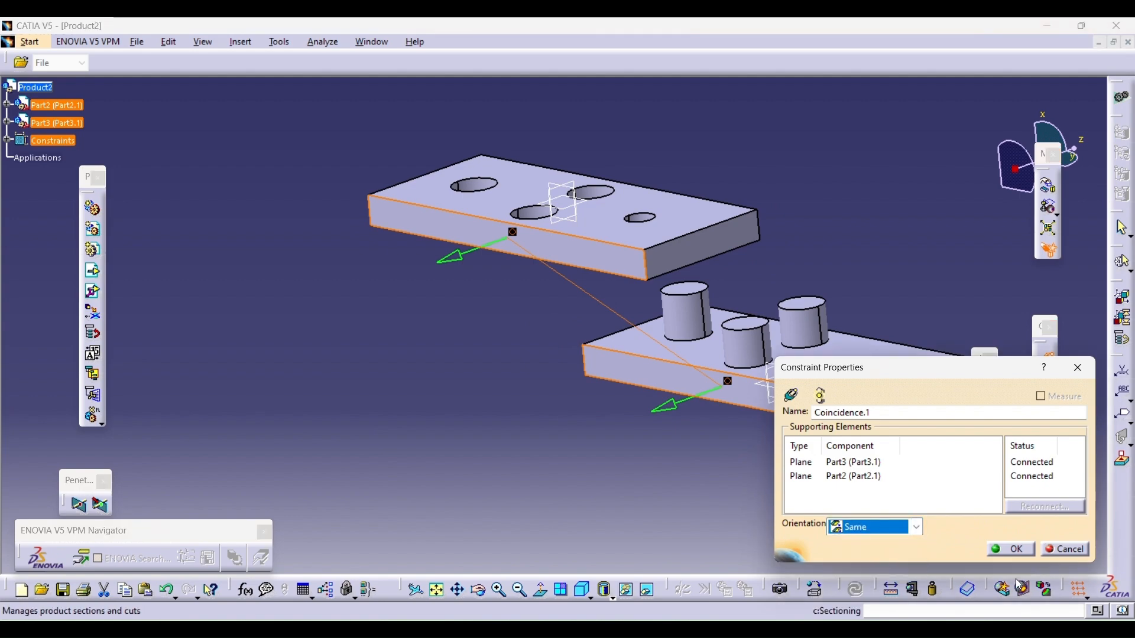
left_click(1025, 550)
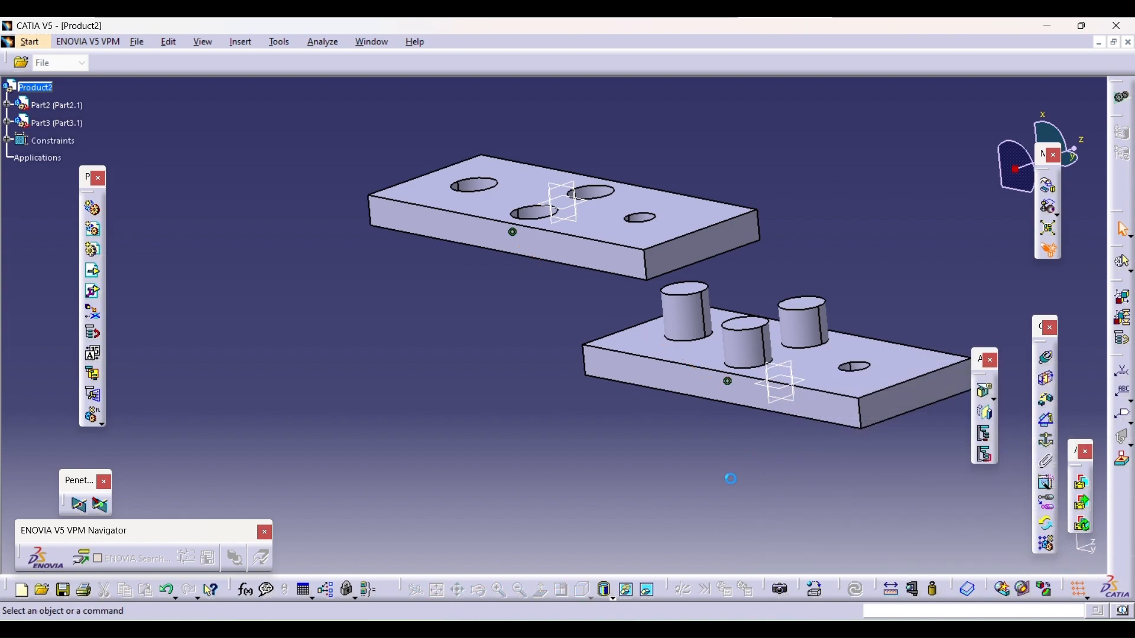
- Make the plates' end faces beside the small holes coincident, with Same orientation
left_click(1052, 359)
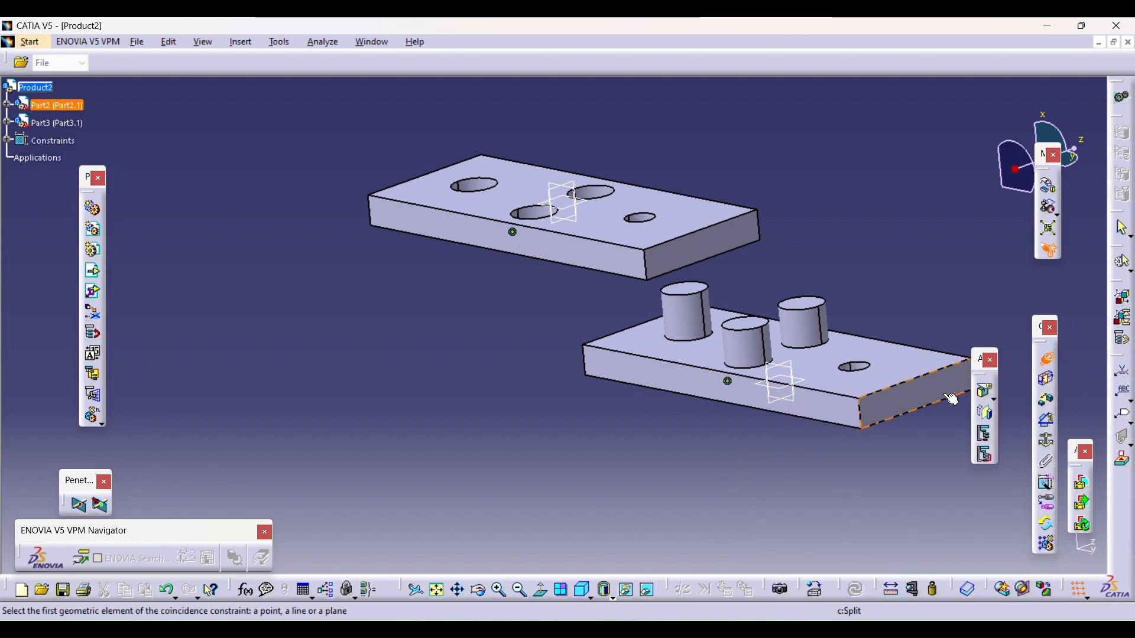
left_click(929, 395)
left_click(685, 260)
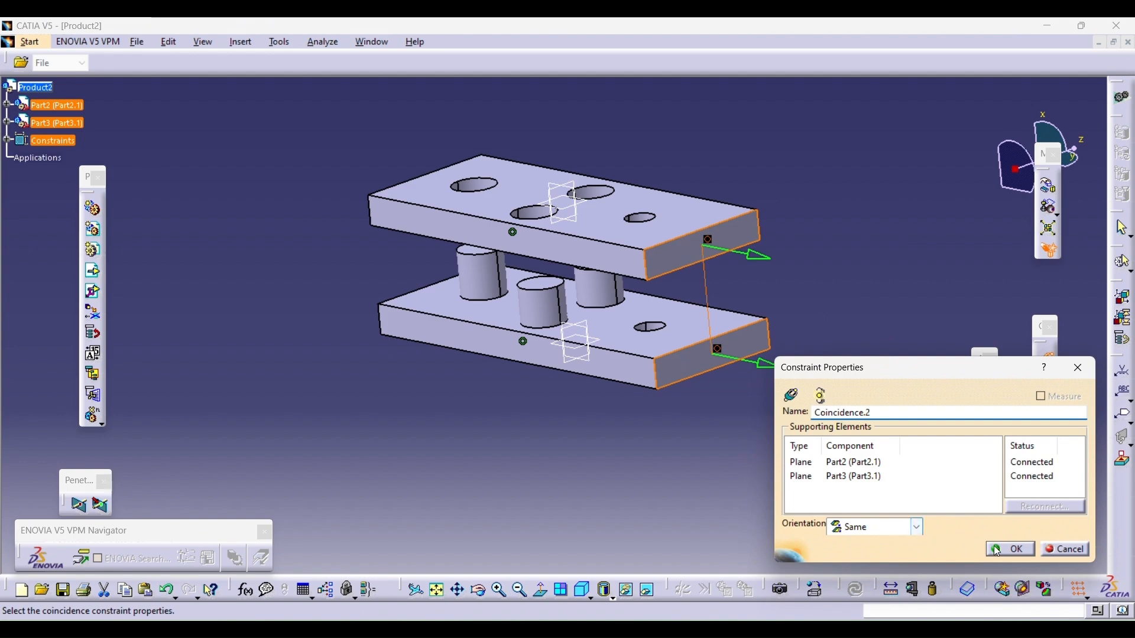
left_click(1012, 548)
left_click(609, 477)
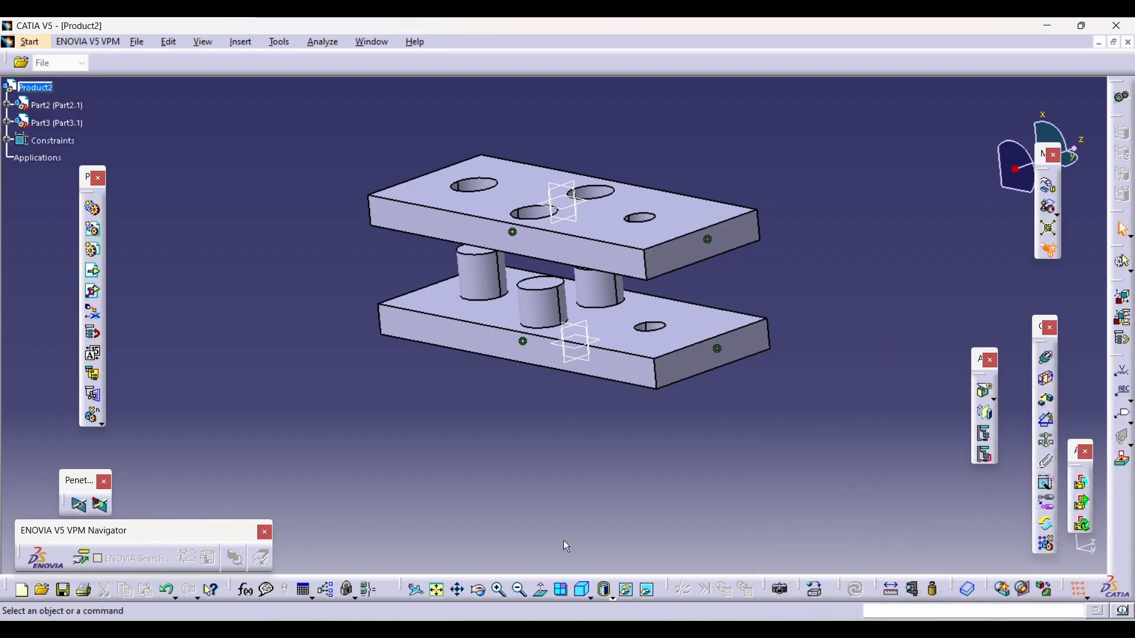
- Add a contact constraint between the four-hole plate's underside and the bossed plate's top face so the bosses enter the holes
left_click(482, 593)
left_click_drag(567, 307, 411, 286)
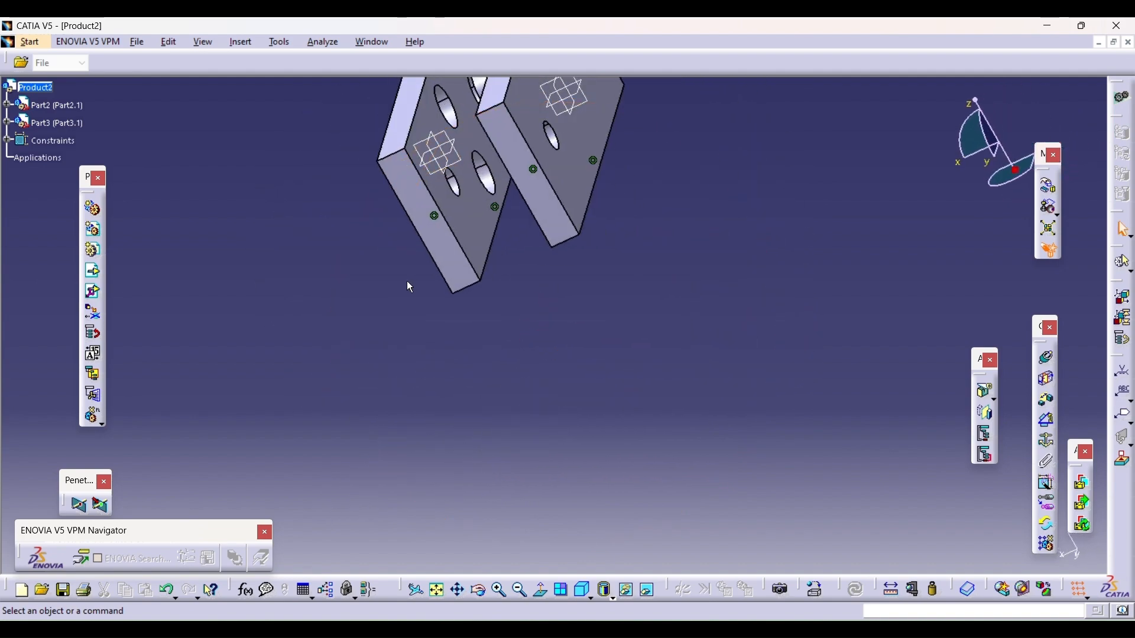
left_click(1047, 380)
left_click(494, 236)
left_click(480, 591)
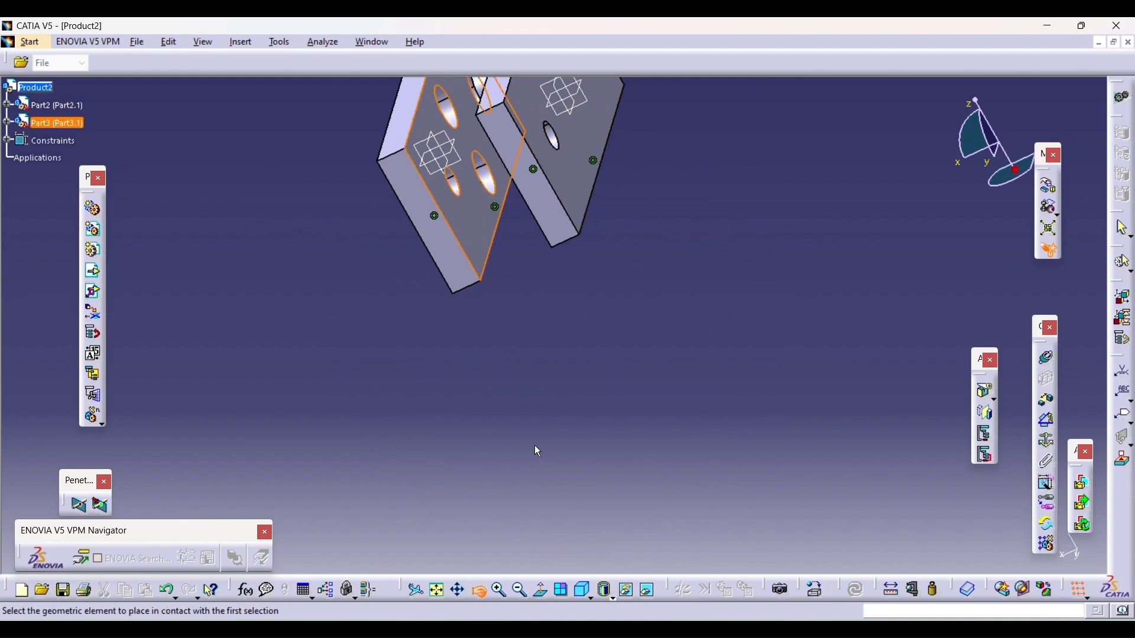
left_click_drag(552, 413, 674, 411)
left_click(723, 235)
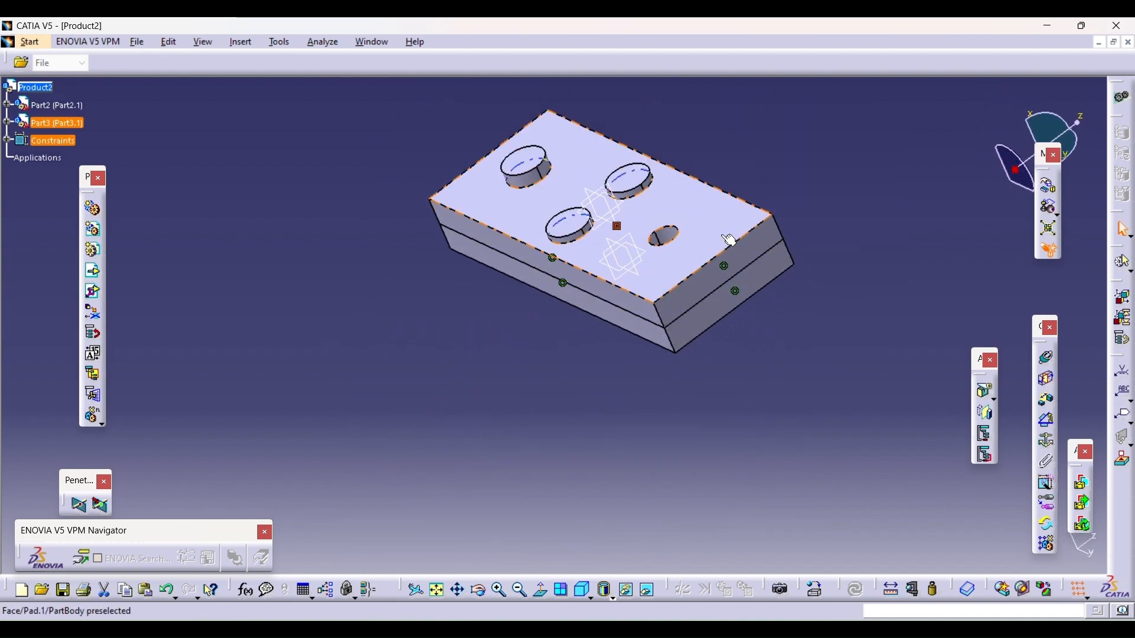
left_click(494, 361)
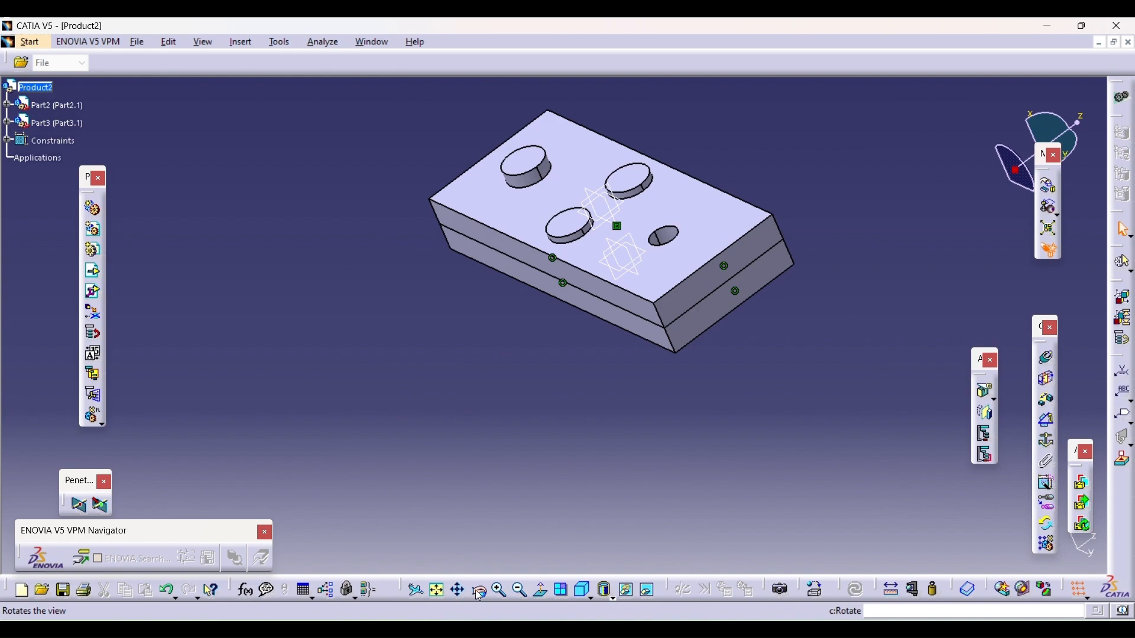
- Insert cylindrr.CATPart from New folder into Product2 as an existing component
left_click_drag(584, 345, 617, 322)
left_click(53, 88)
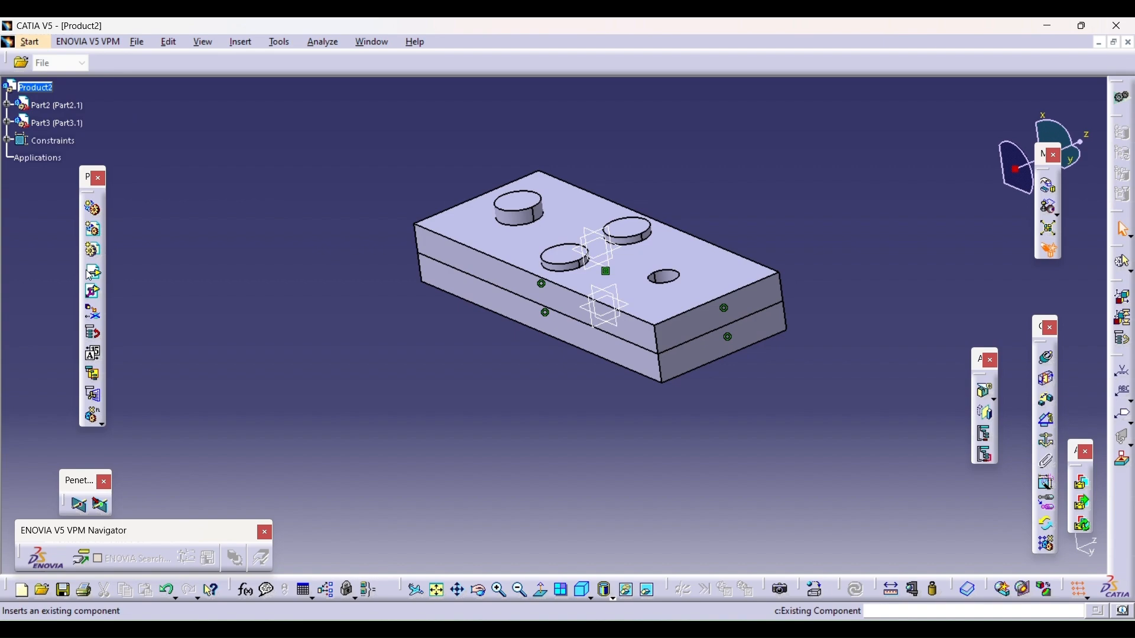
left_click(46, 88)
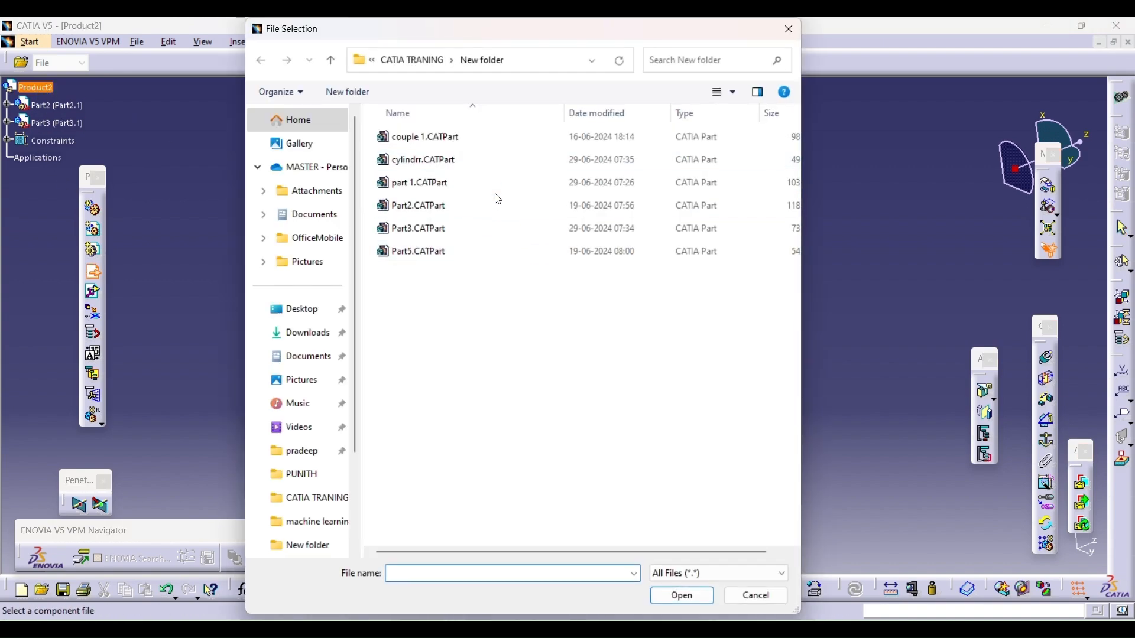
double_click(492, 167)
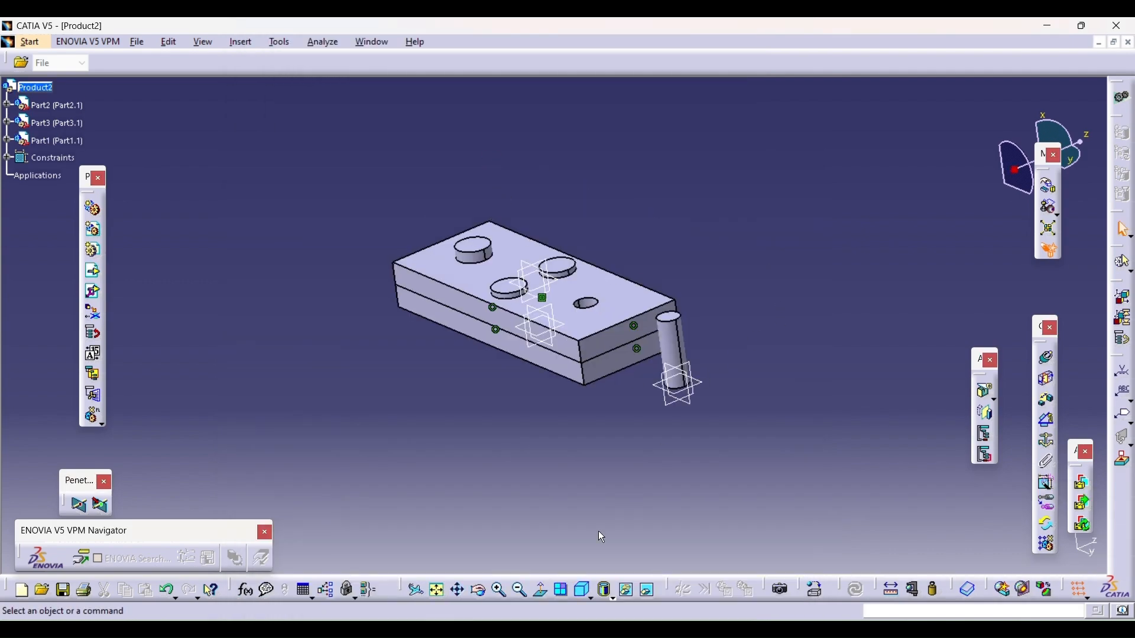
- Make the cylinder's axis coincident with the axis of the four-hole plate's small hole
left_click(500, 592)
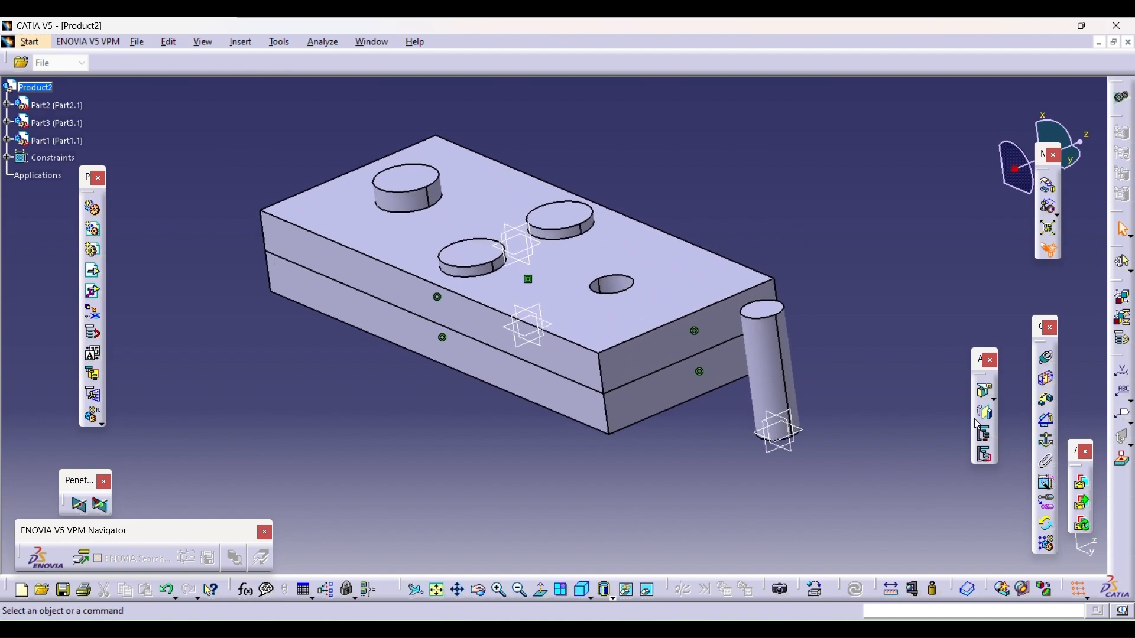
left_click(1049, 358)
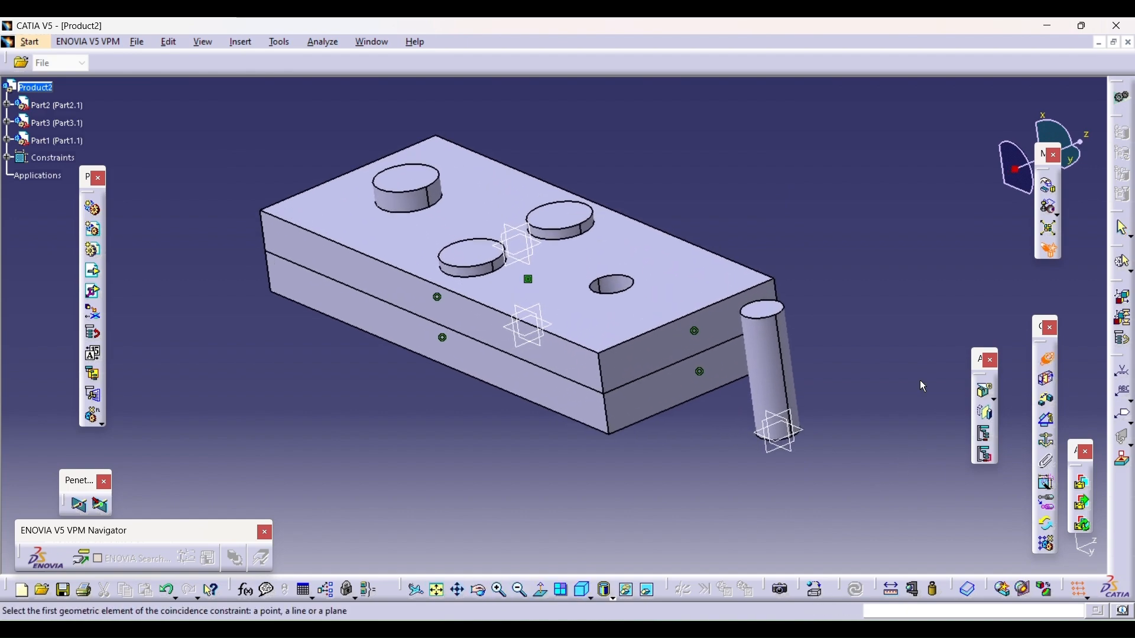
left_click(785, 357)
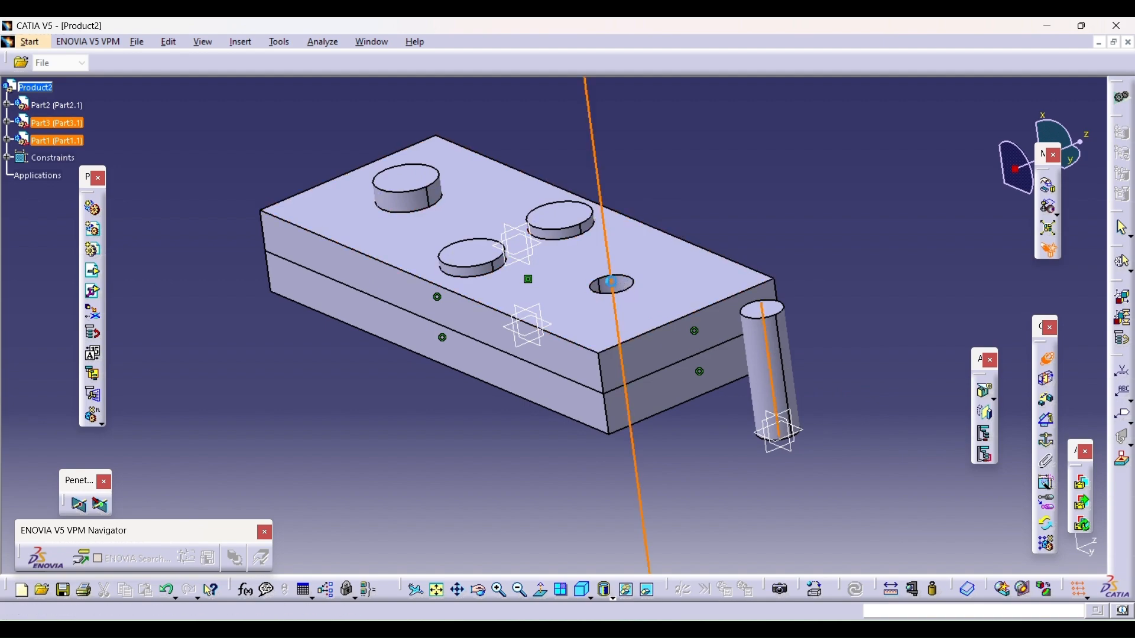
left_click(620, 286)
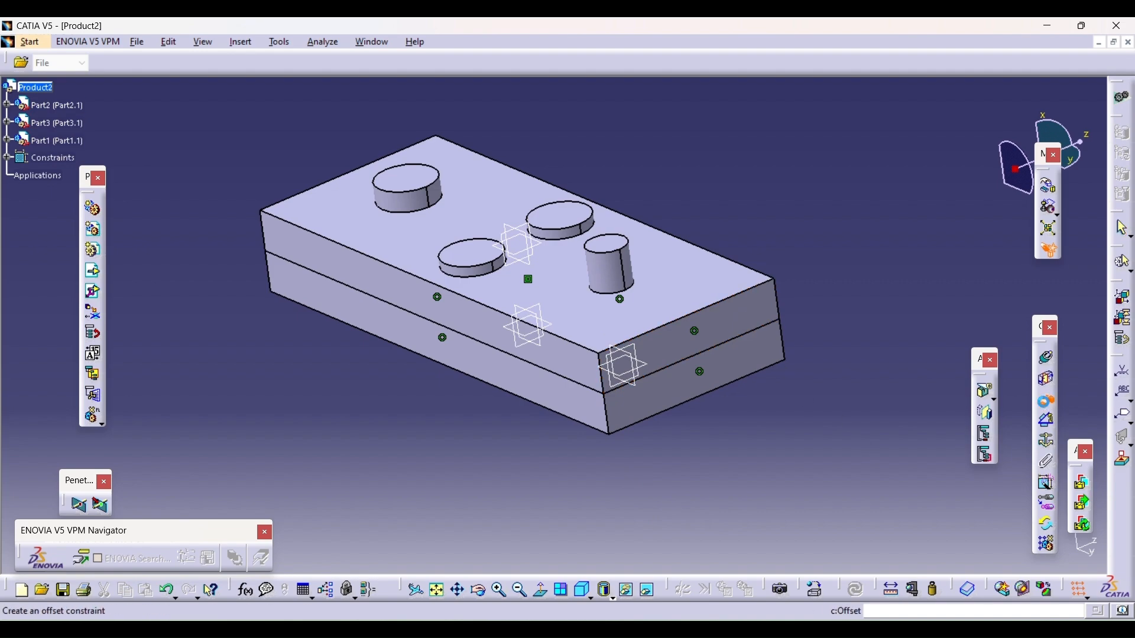
- Add a -5 mm offset constraint between the cylinder's top face and the four-hole plate's top face, then update the assembly
left_click(612, 245)
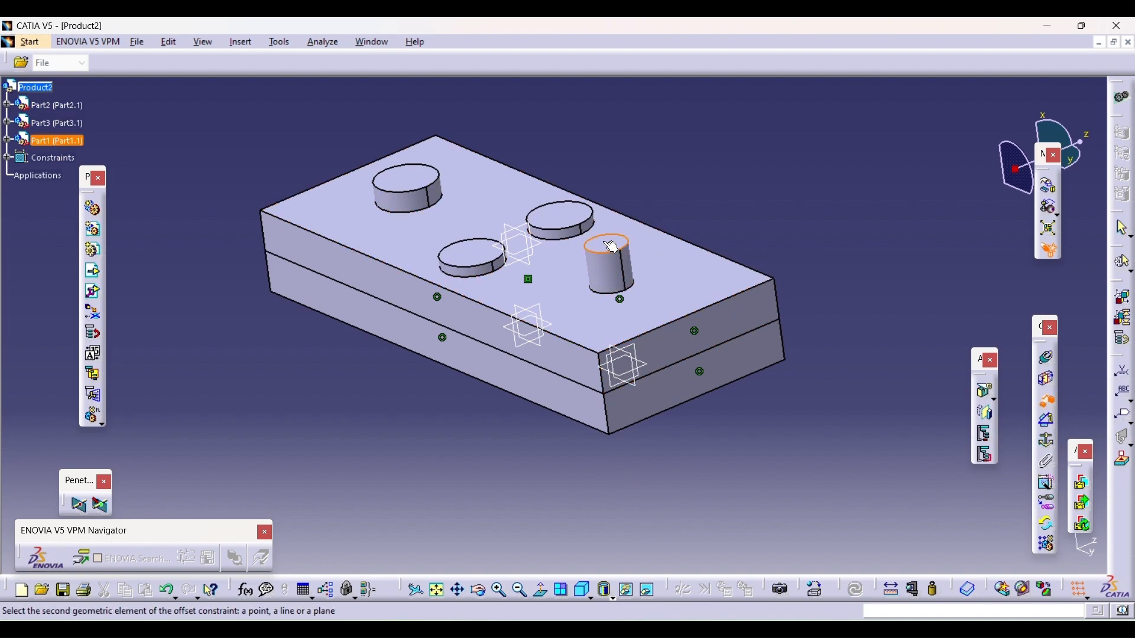
left_click(702, 271)
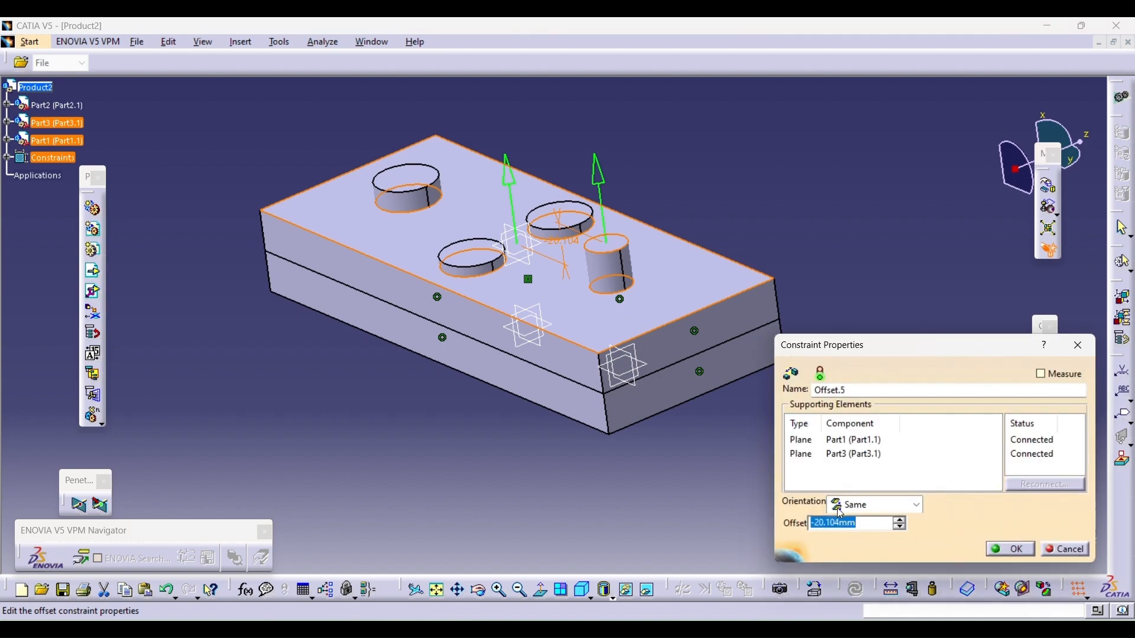
left_click_drag(868, 523, 757, 523)
type("-5")
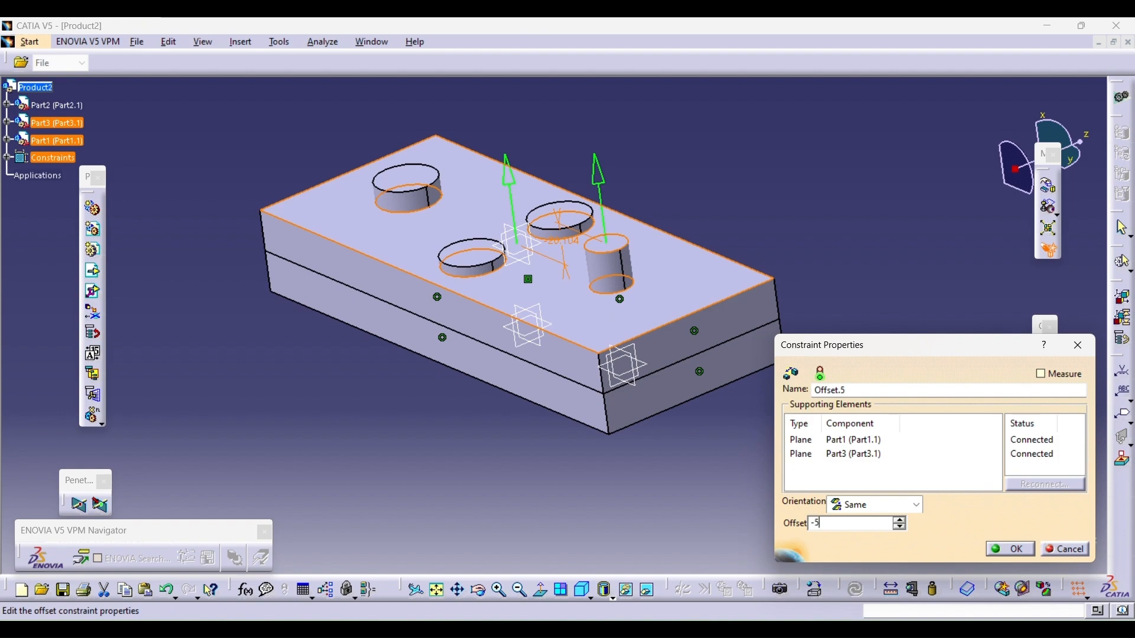
key("Return")
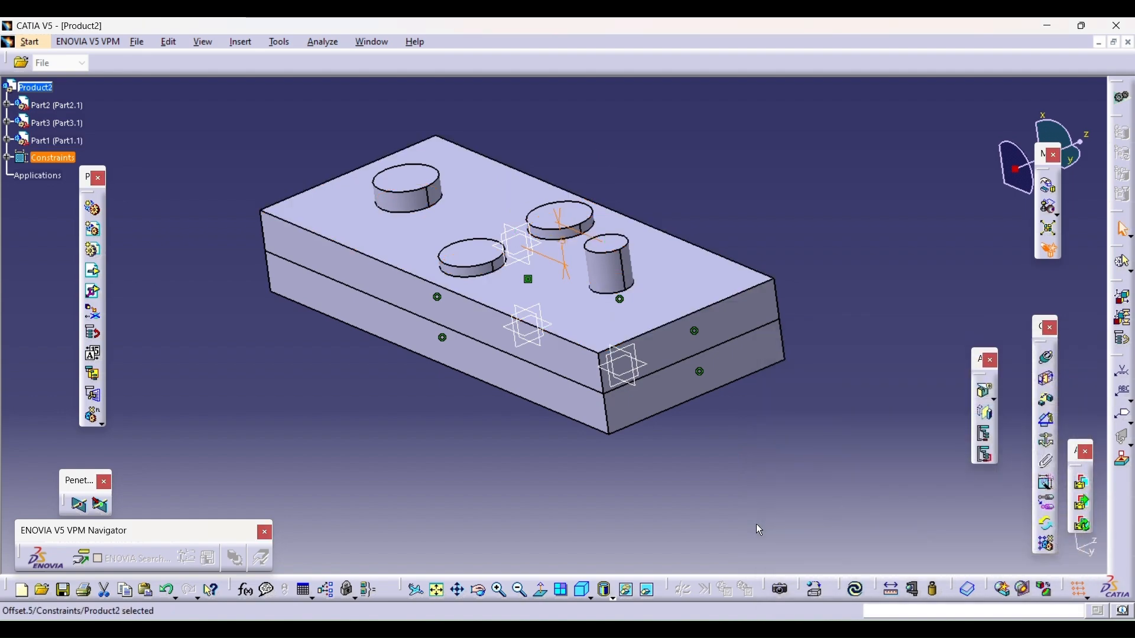
left_click(856, 589)
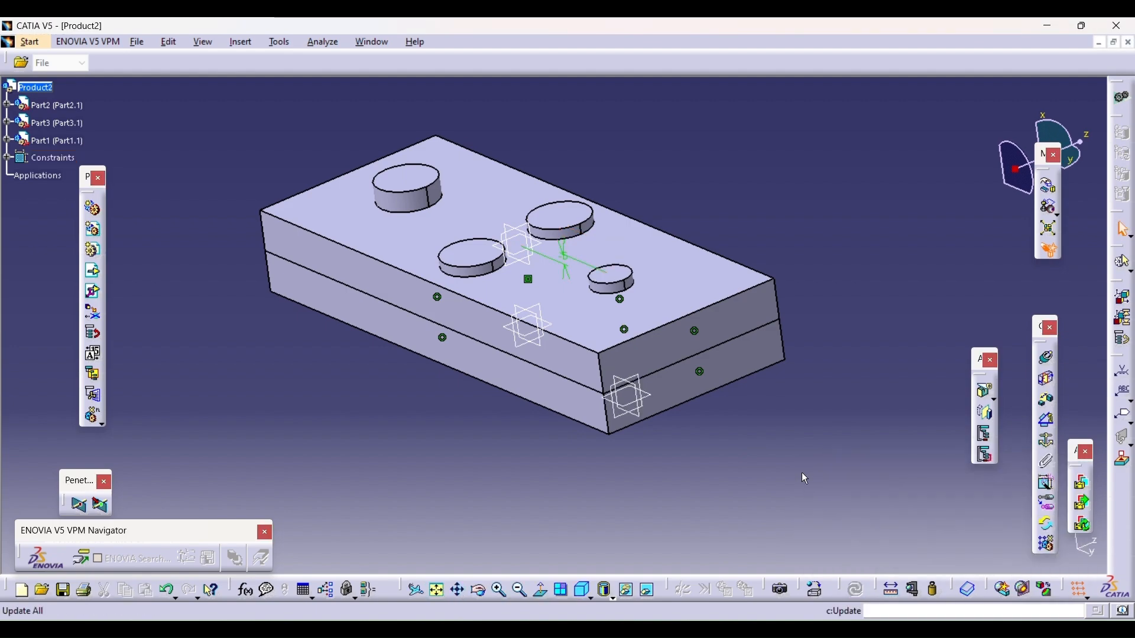
- Set the cylinder's offset constraint to -10 mm and update the assembly
left_click_drag(528, 518, 559, 499)
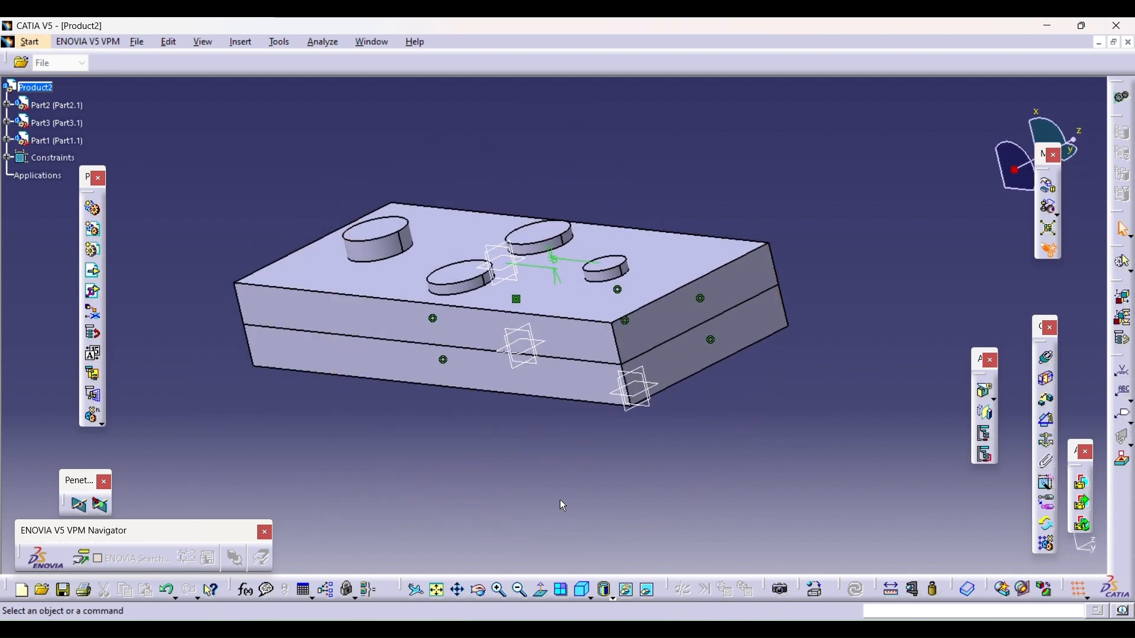
double_click(557, 267)
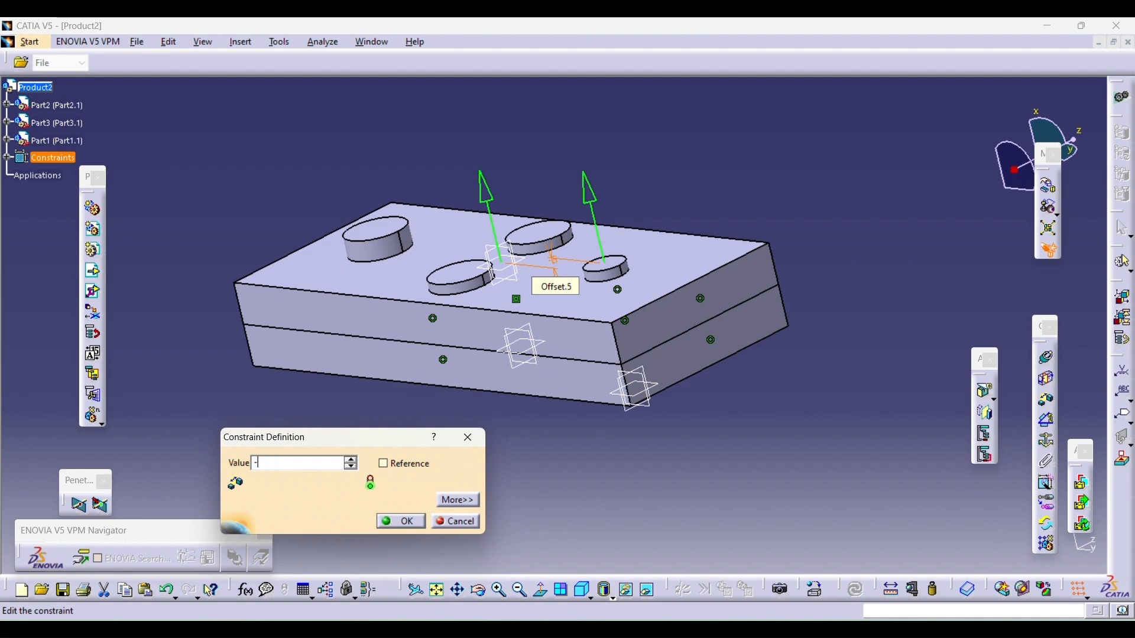
type("-10")
key("Return")
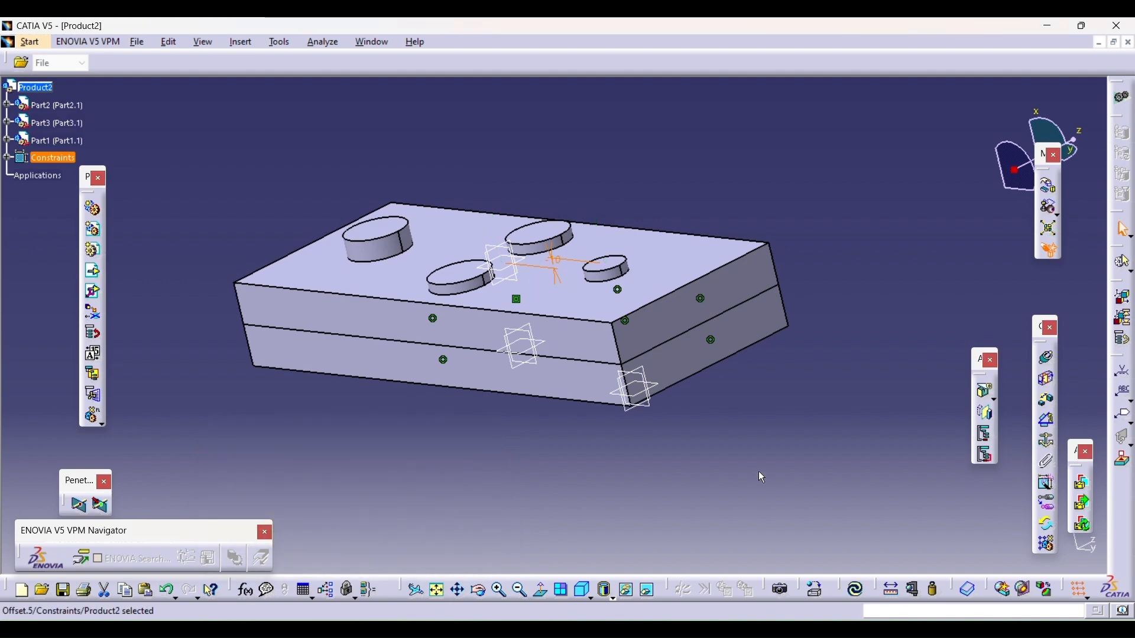
left_click(856, 590)
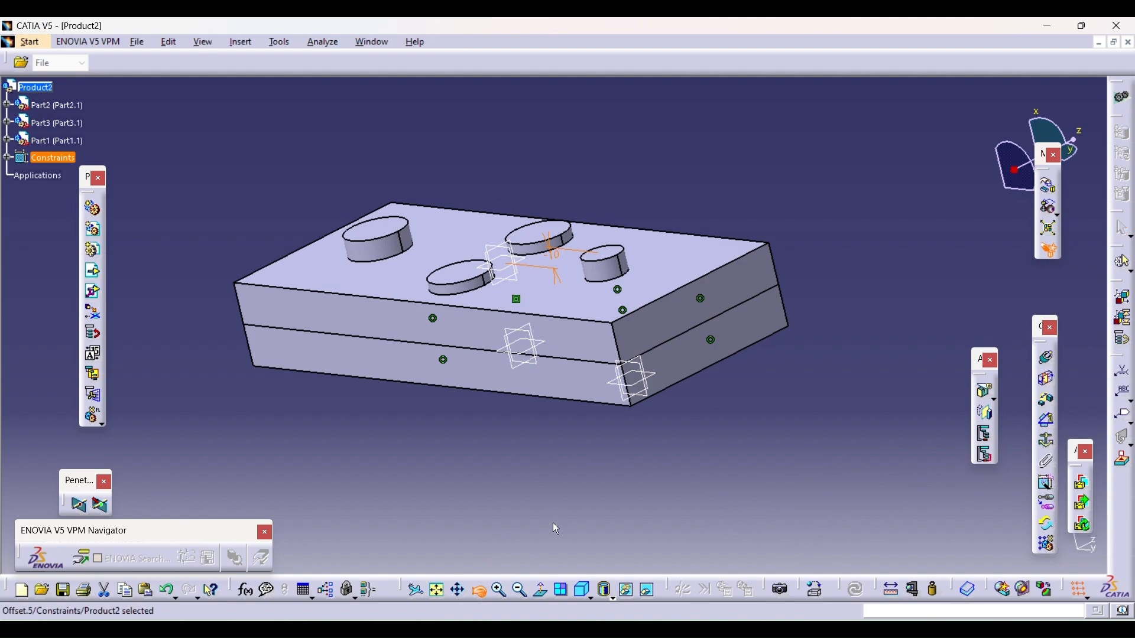
middle_click_drag(556, 522, 582, 507)
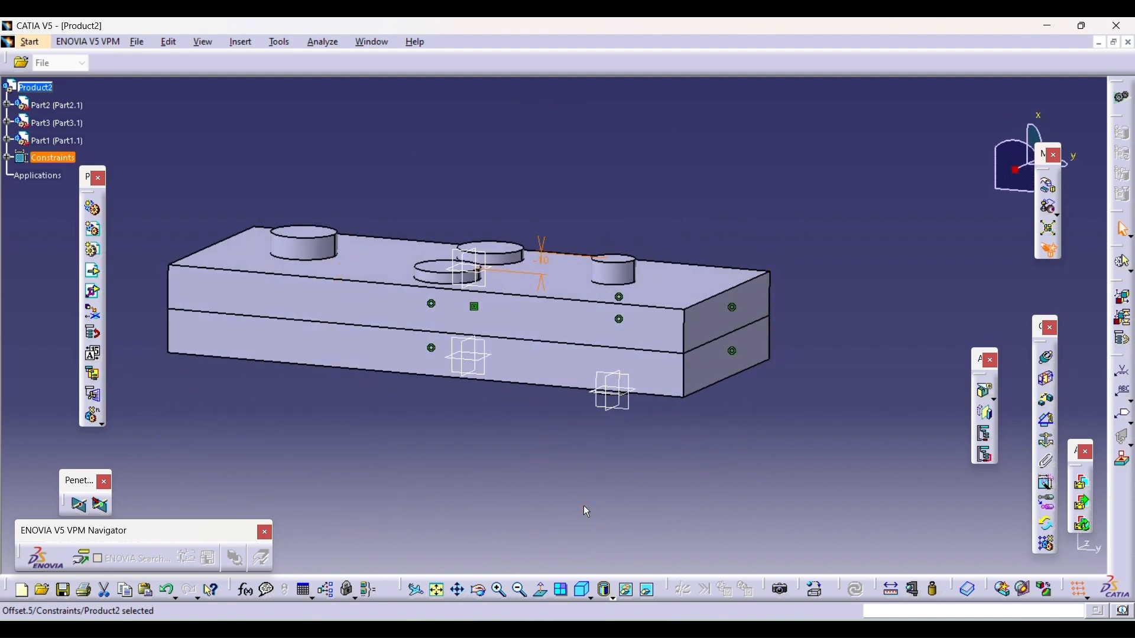
left_click(196, 192)
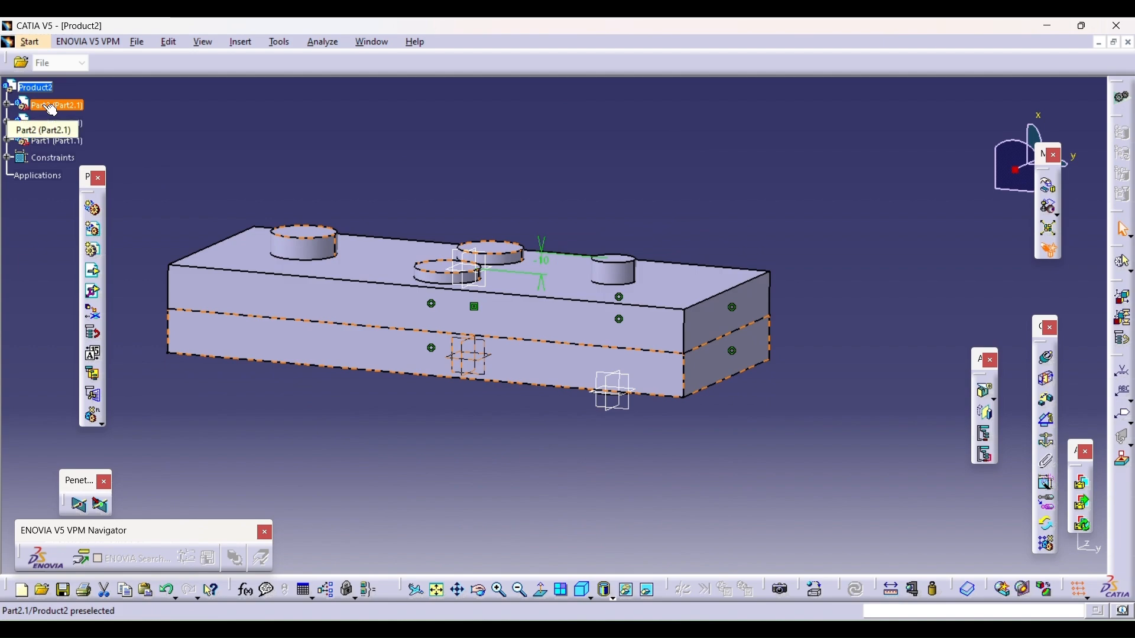
- Set the graphic colour of the bossed plate (Part2) to orange-red
right_click(51, 108)
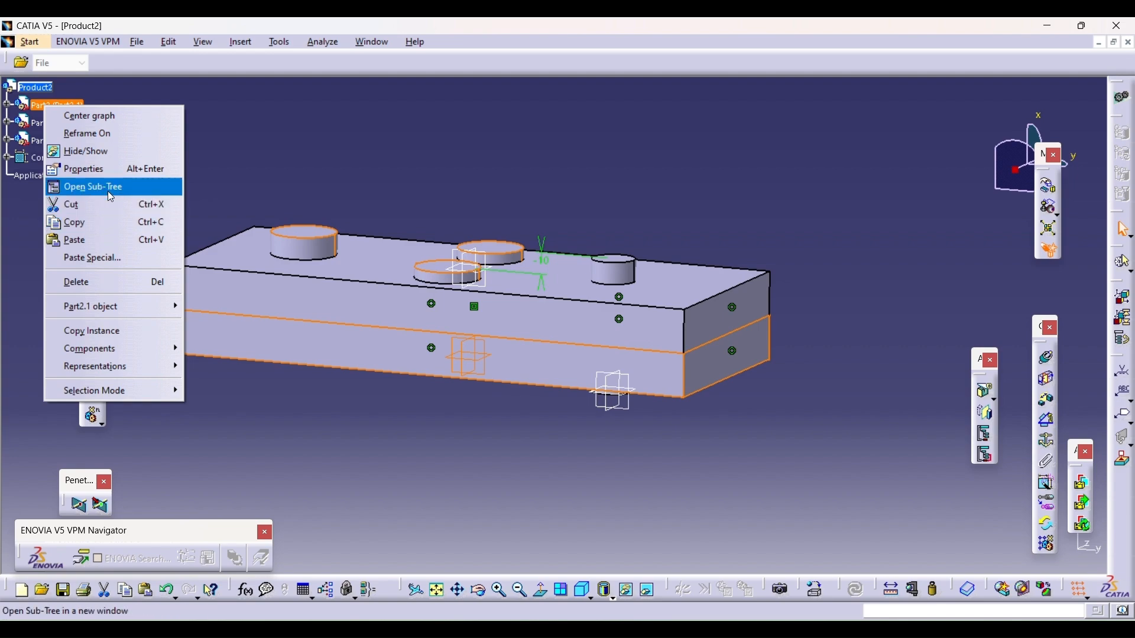
left_click(115, 172)
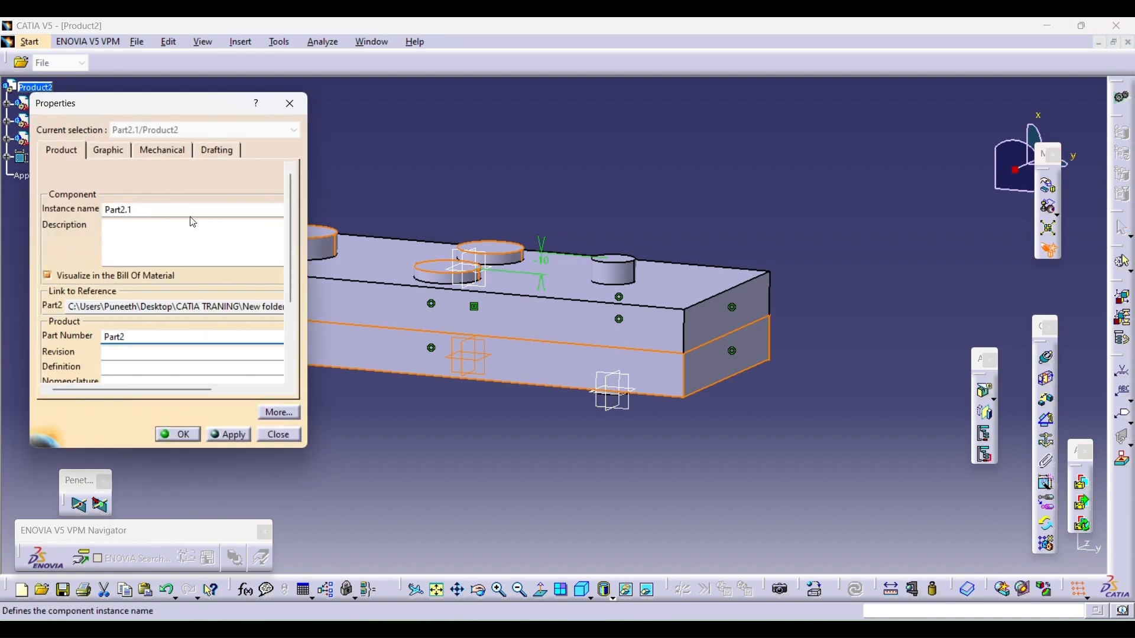
left_click(117, 150)
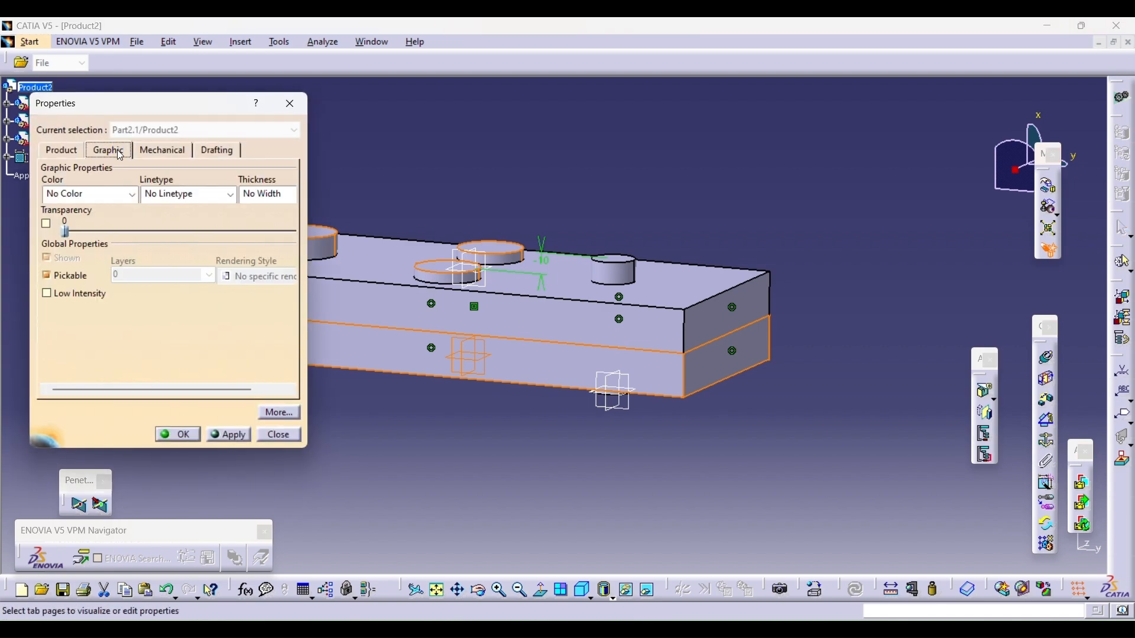
left_click(134, 196)
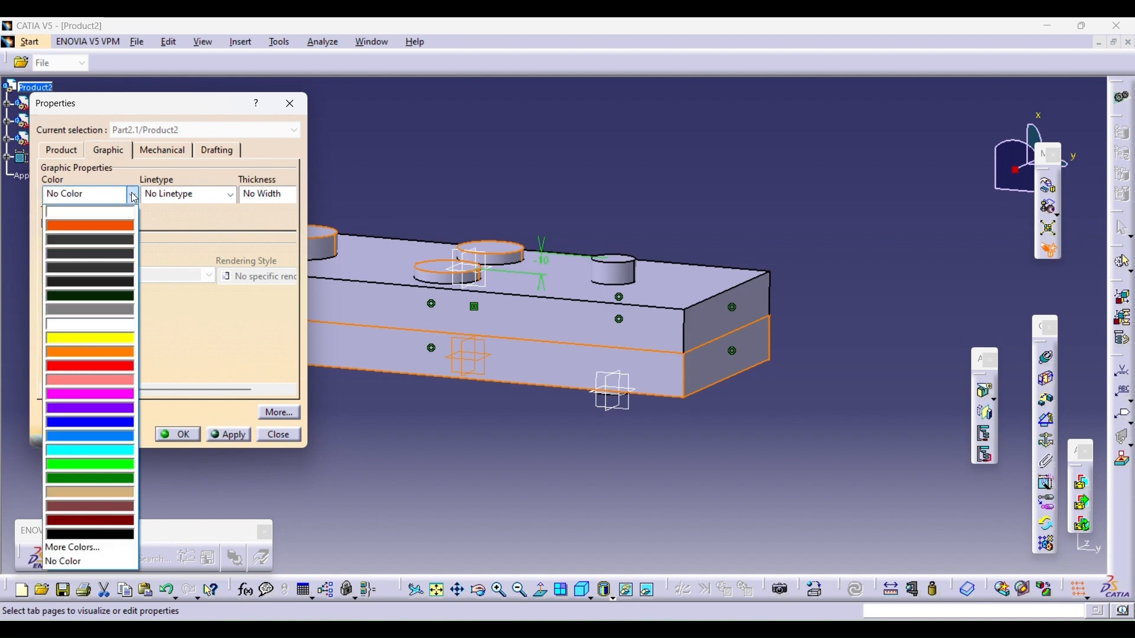
left_click(115, 228)
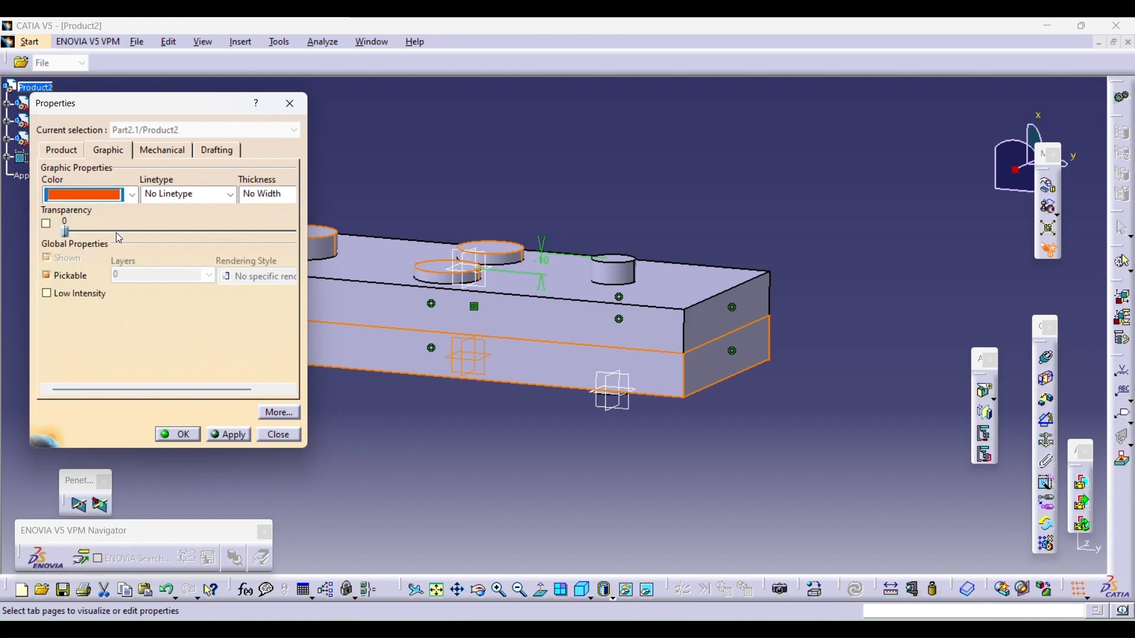
left_click(218, 436)
left_click(179, 436)
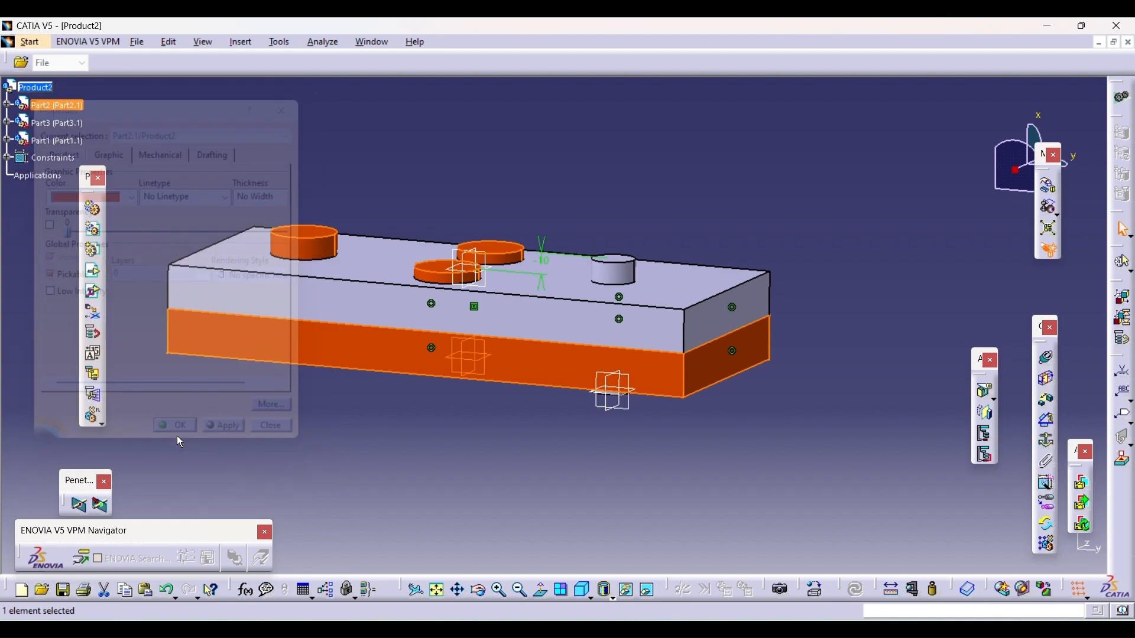
- Set the graphic colour of the four-hole plate (Part3) to blue
right_click(58, 123)
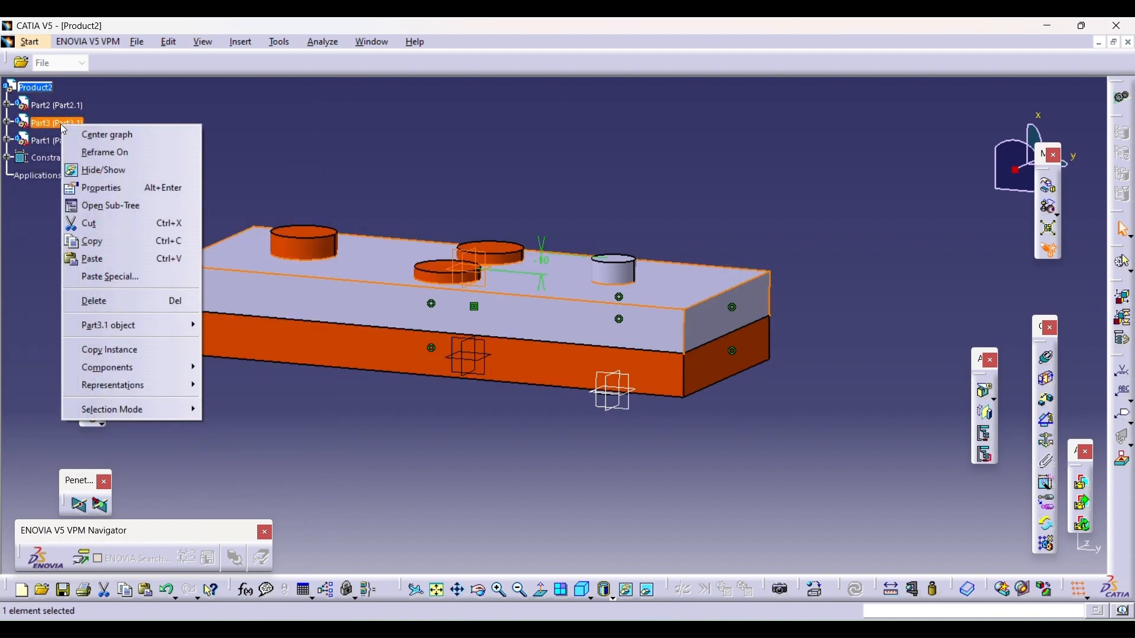
left_click(102, 188)
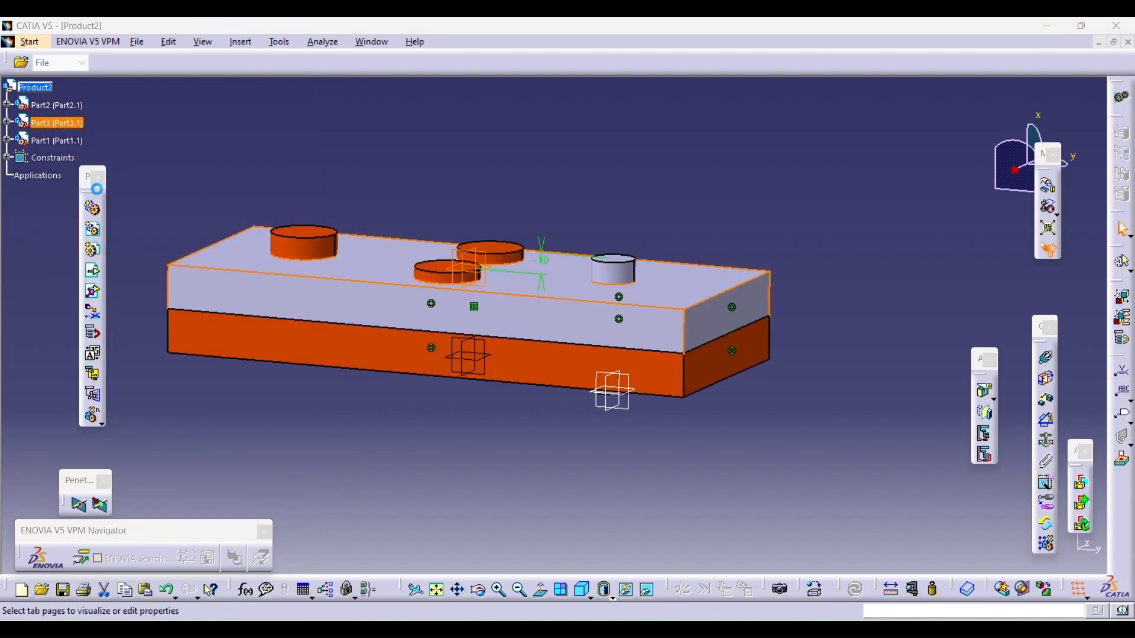
left_click(80, 195)
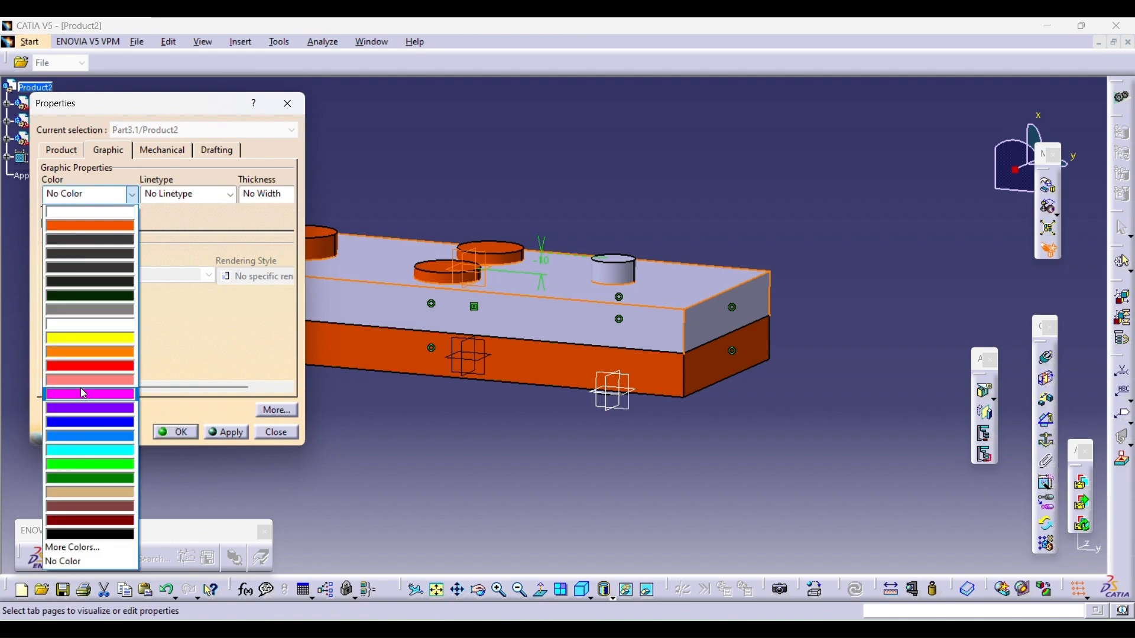
left_click(81, 421)
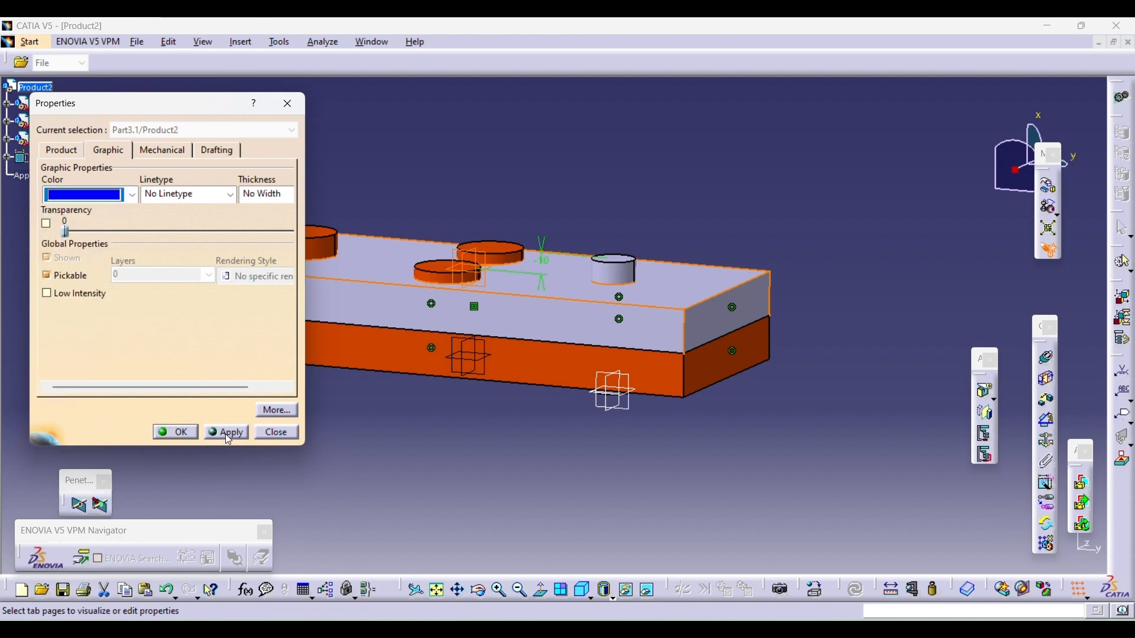
left_click(225, 432)
left_click(175, 432)
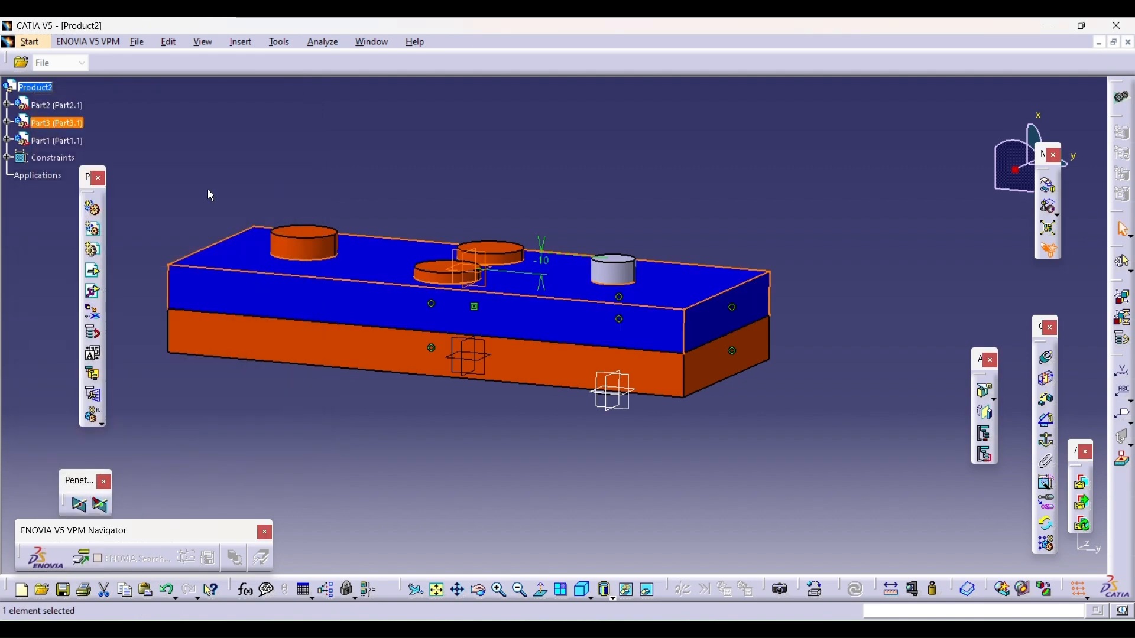
- Set the graphic colour of the cylinder (Part1) to light red and clear the selection
left_click(65, 140)
right_click(64, 141)
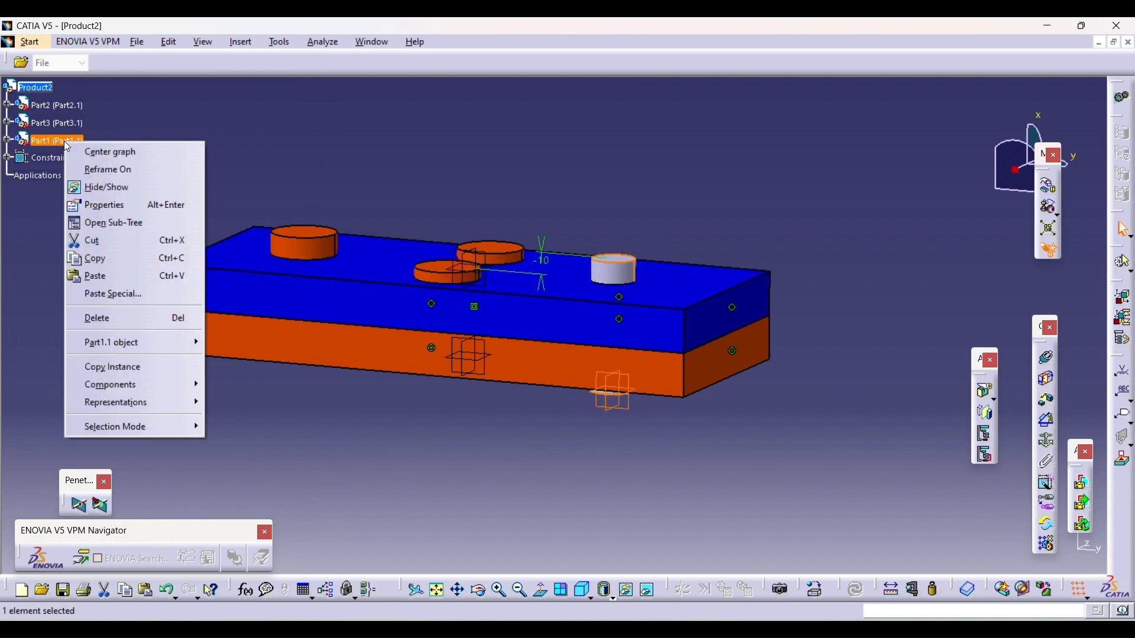
left_click(101, 204)
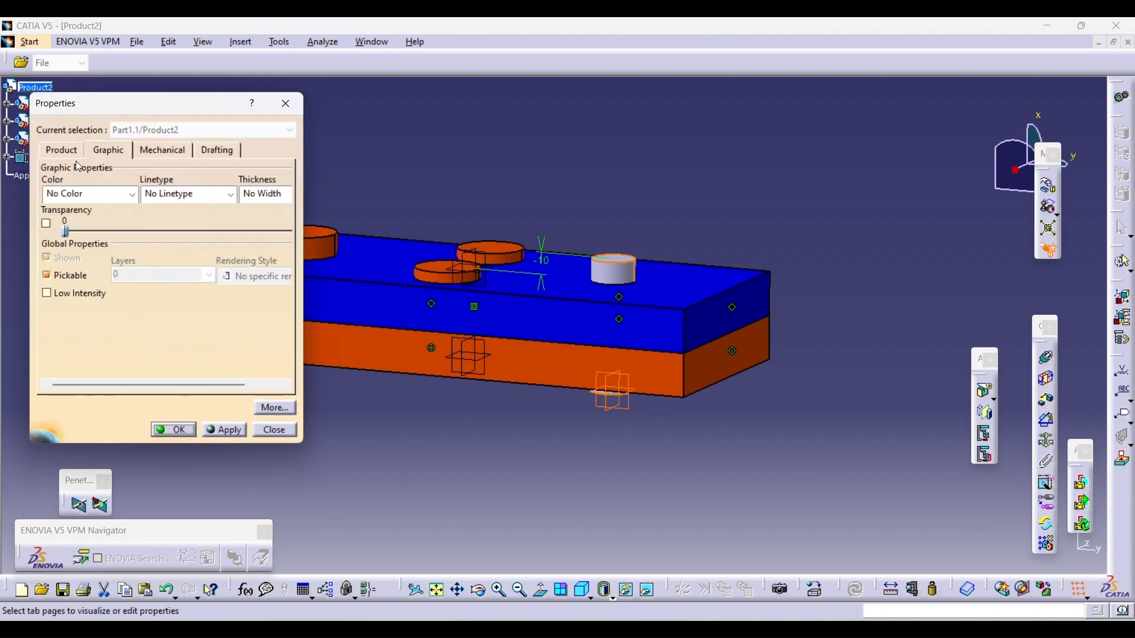
left_click(95, 198)
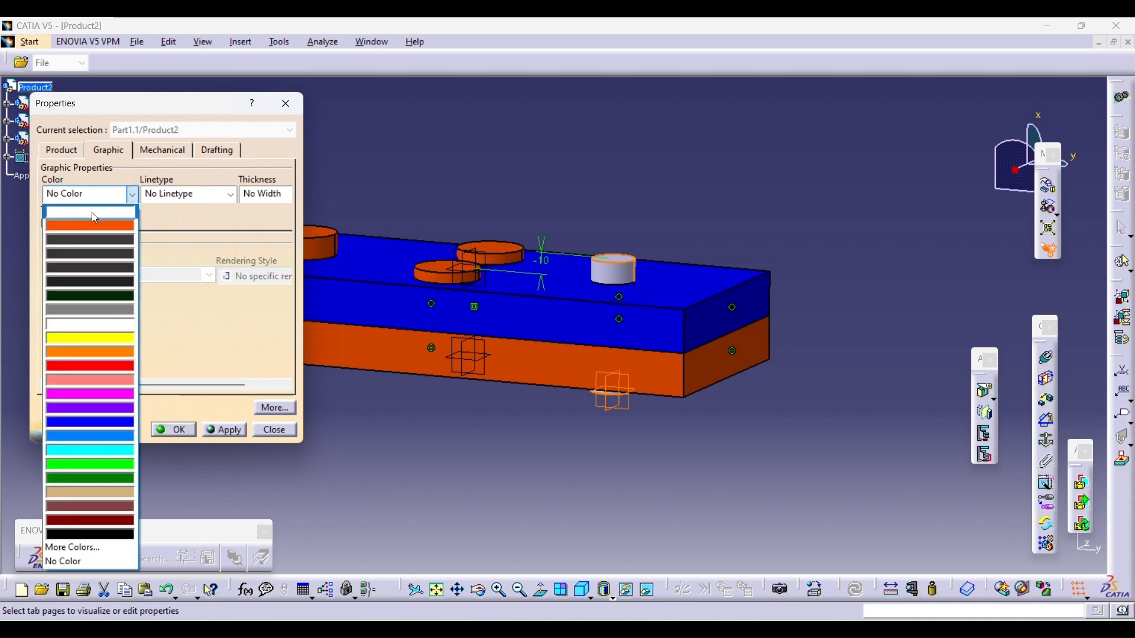
left_click(91, 379)
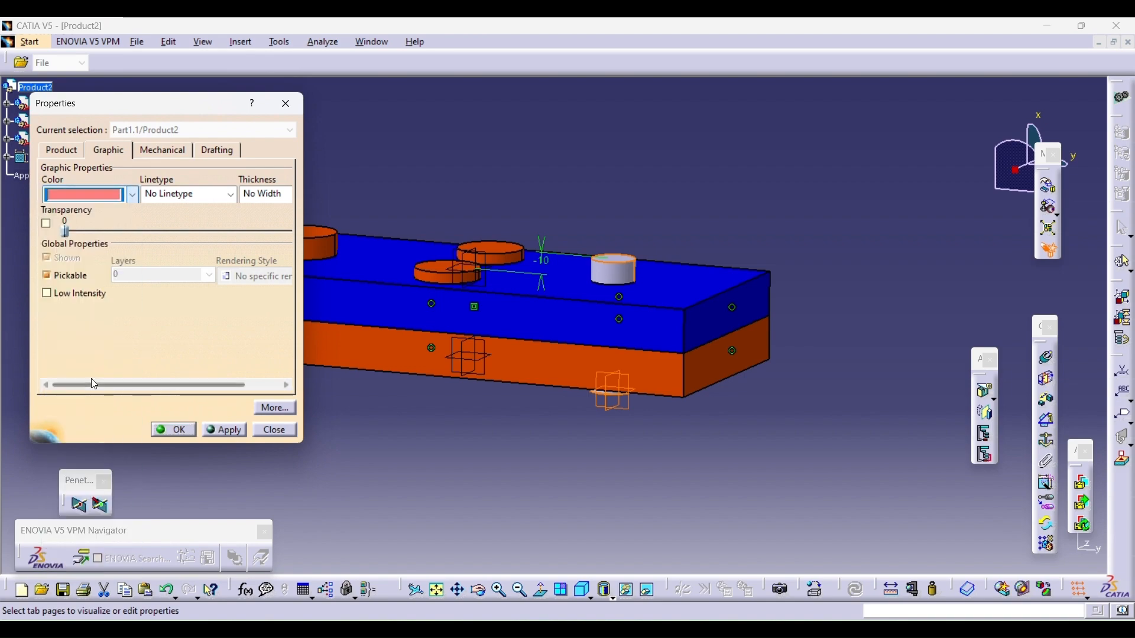
left_click(220, 430)
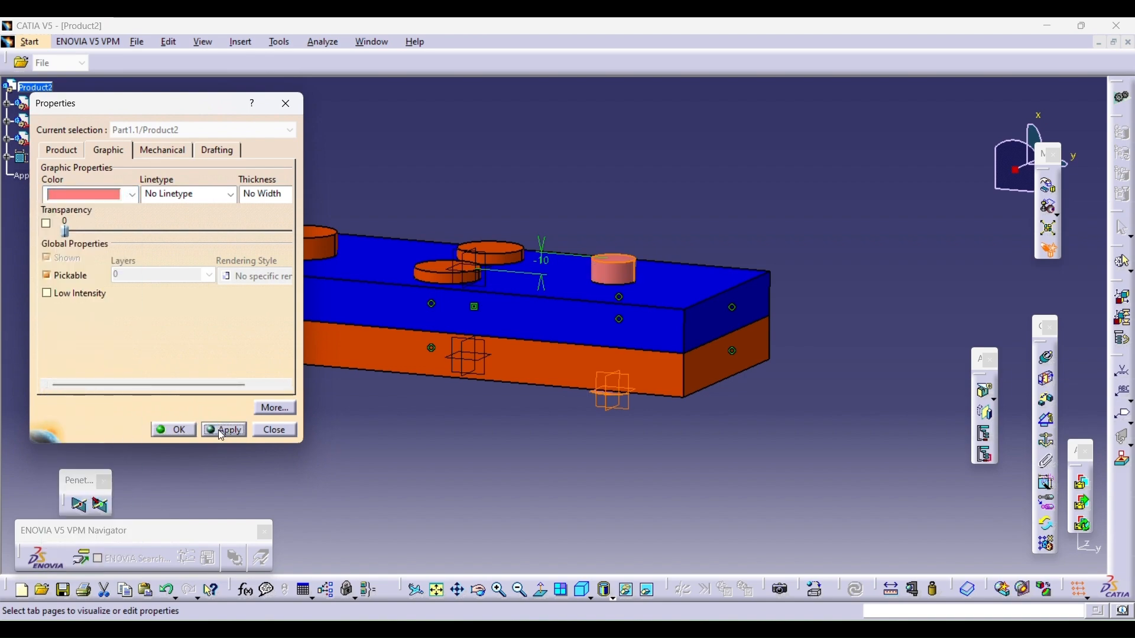
left_click(191, 430)
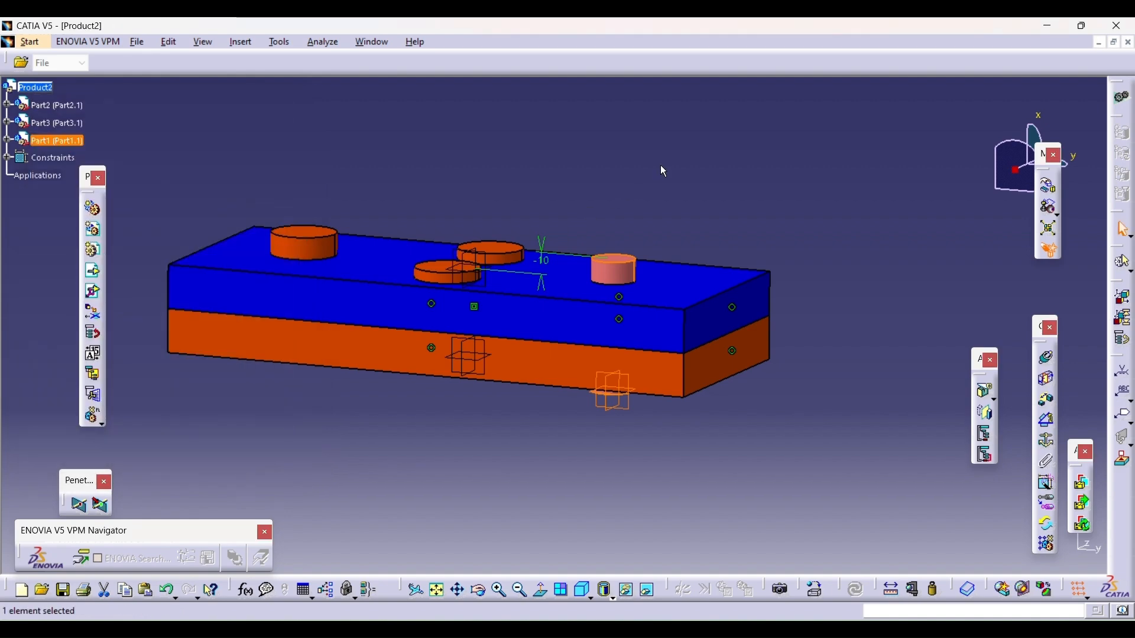
left_click(661, 167)
left_click(480, 590)
middle_click_drag(766, 236, 712, 299)
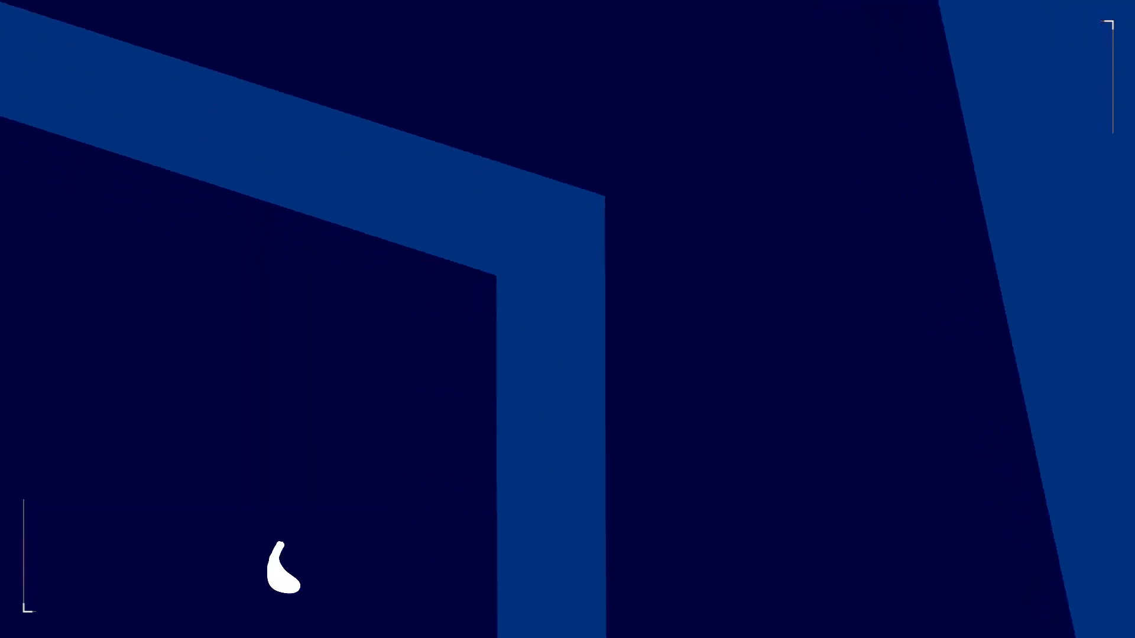